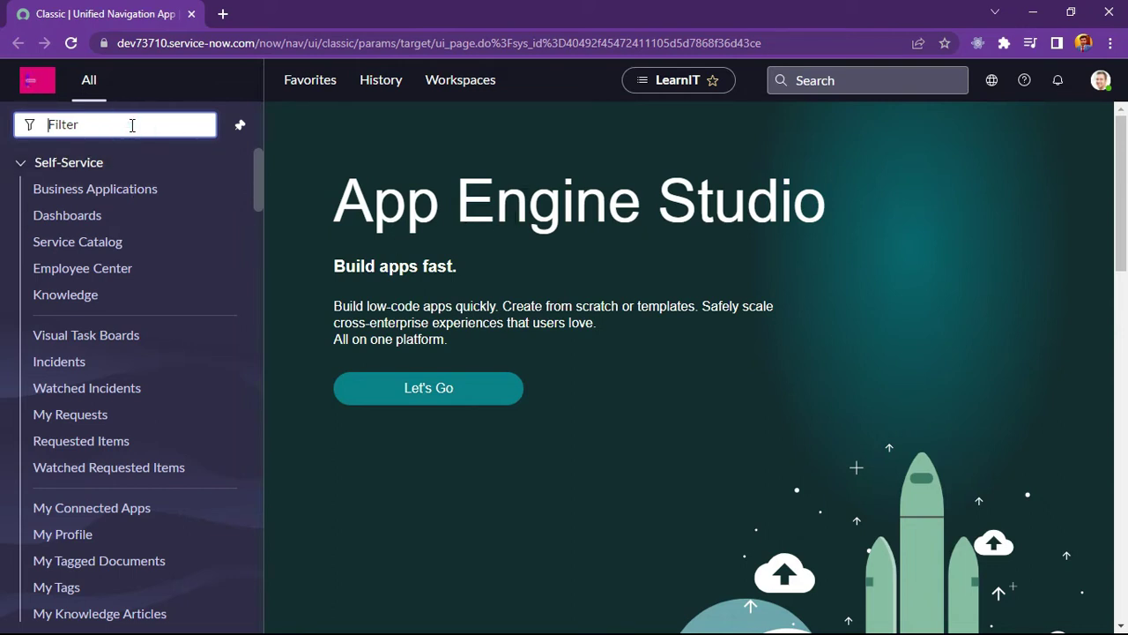
Find the System UI UI Policies module by filtering for "ui polic" and start a new UI policy record
{"action": "type", "text": "ui"}
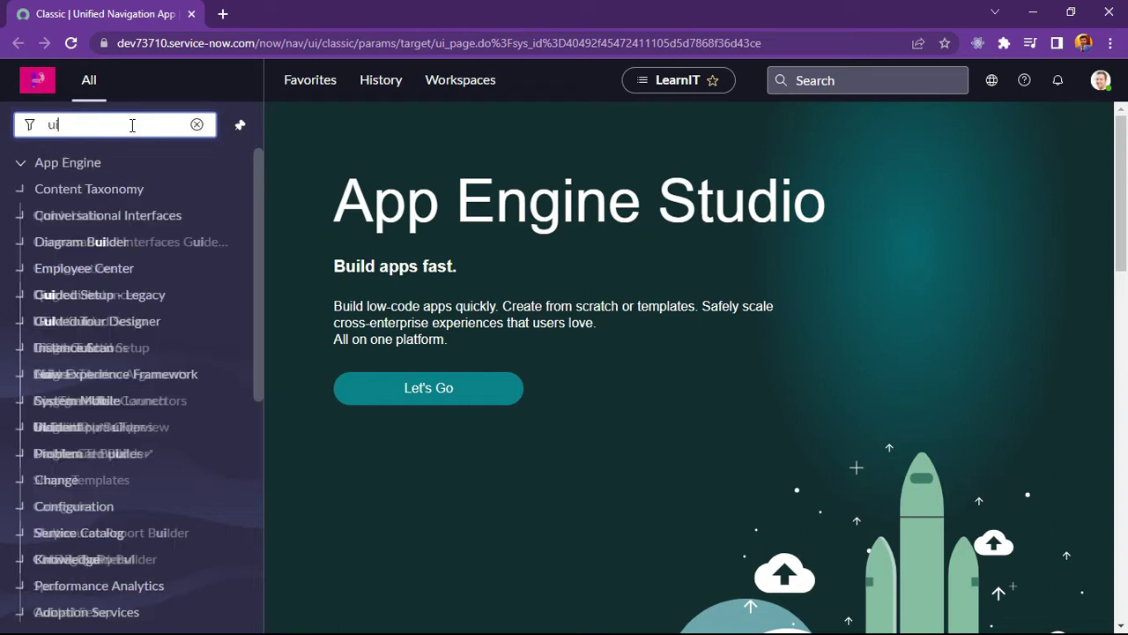
{"action": "type", "text": " policy"}
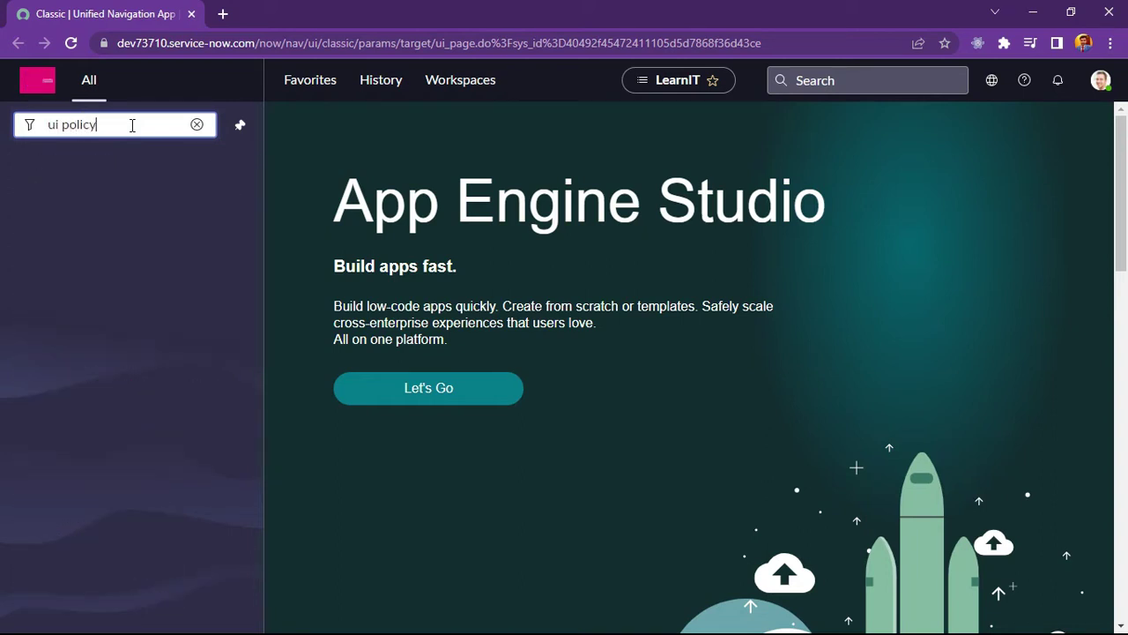
{"action": "key", "text": "BackSpace"}
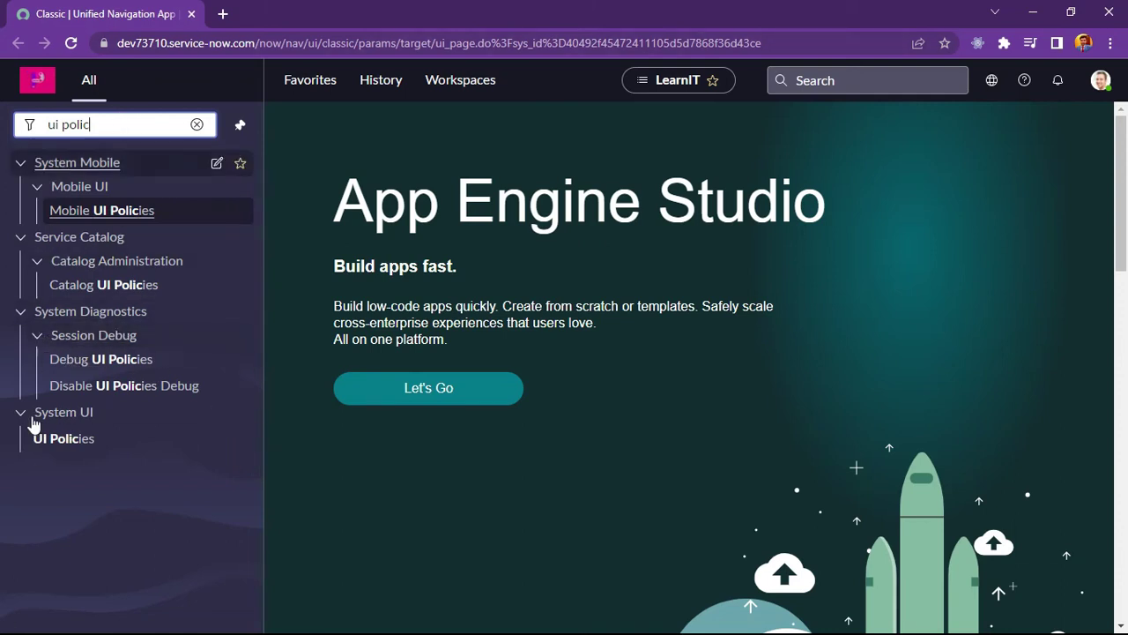
{"action": "left_click", "coordinate": [117, 513]}
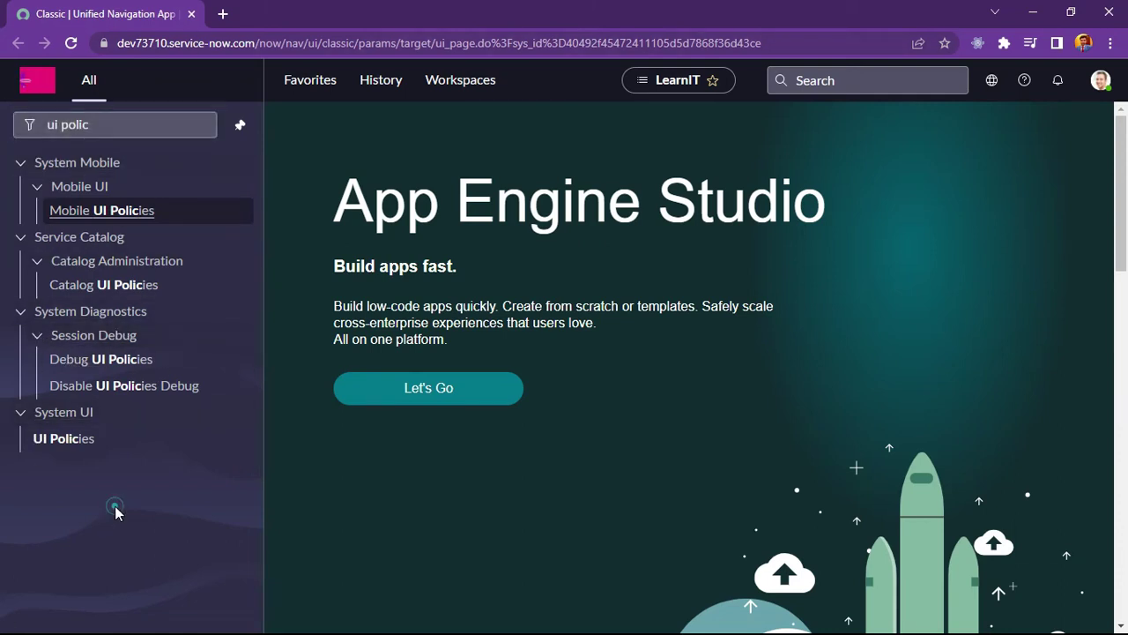
{"action": "left_click", "coordinate": [77, 446]}
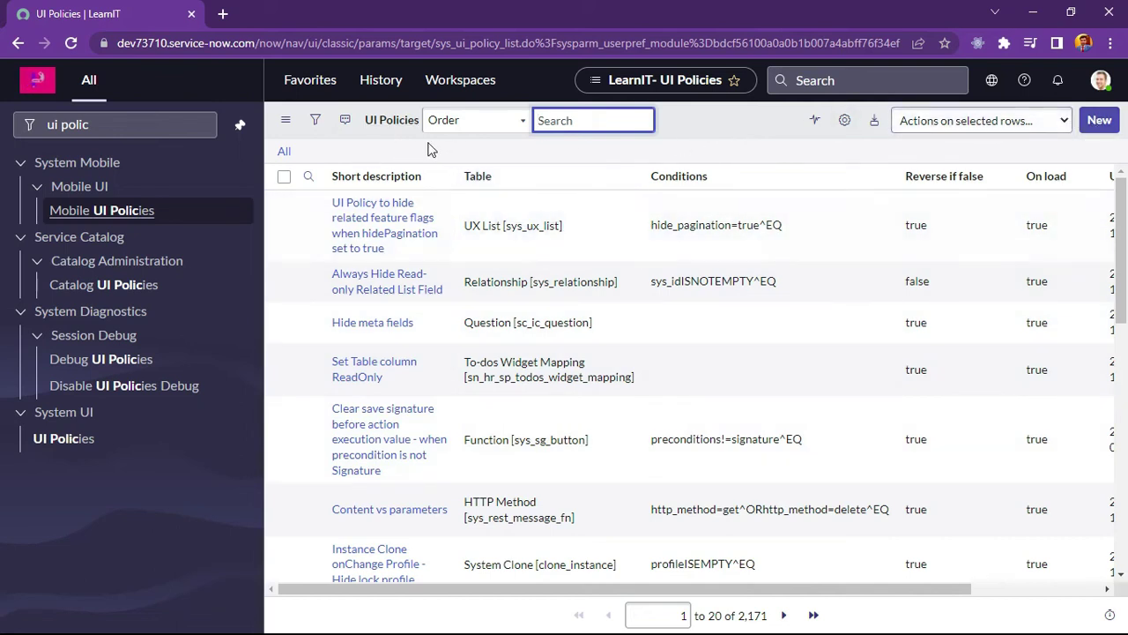
{"action": "left_click", "coordinate": [1094, 129]}
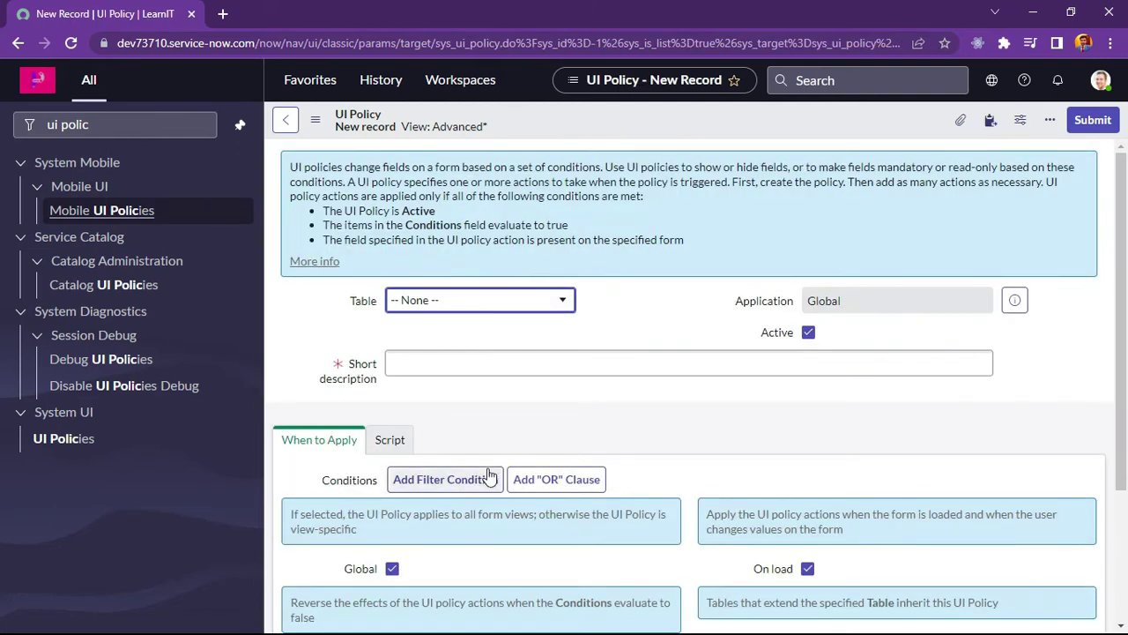
Enable Run scripts in the new UI policy's script settings
{"action": "scroll", "coordinate": [564, 411], "scroll_direction": "down", "scroll_amount": 2}
{"action": "scroll", "coordinate": [570, 423], "scroll_direction": "up", "scroll_amount": 2}
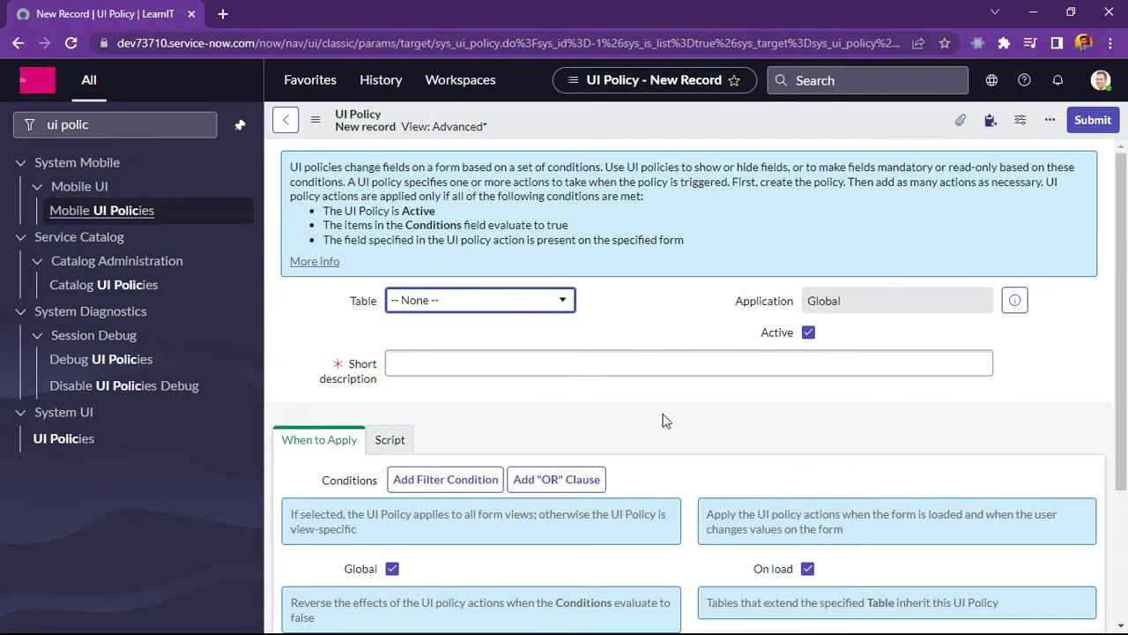
{"action": "scroll", "coordinate": [679, 423], "scroll_direction": "down", "scroll_amount": 1}
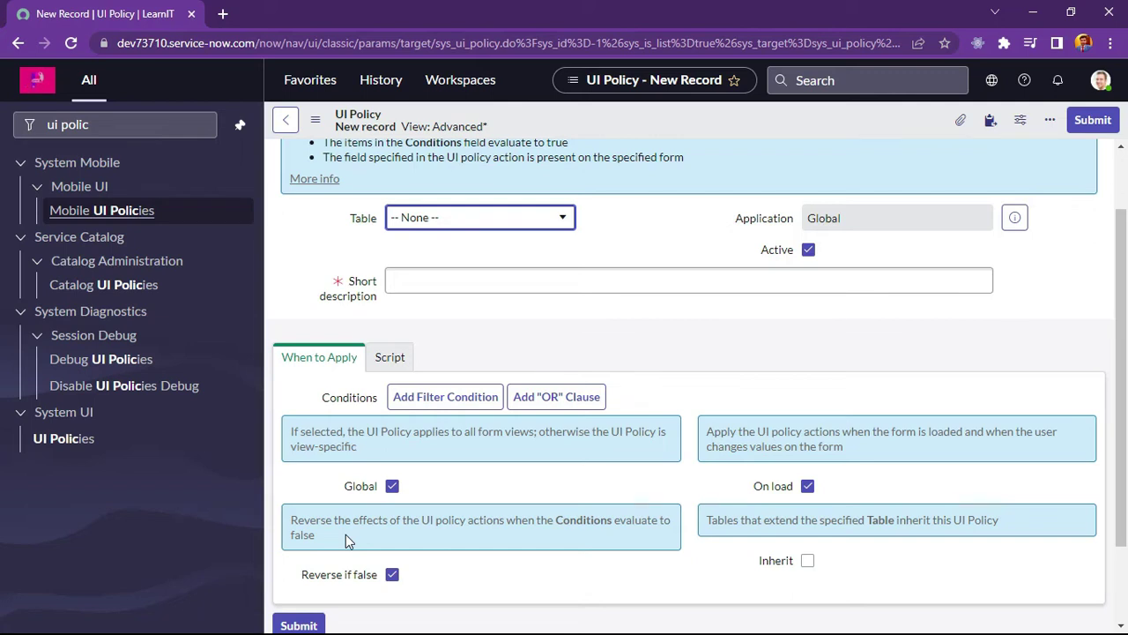
{"action": "left_click", "coordinate": [380, 358]}
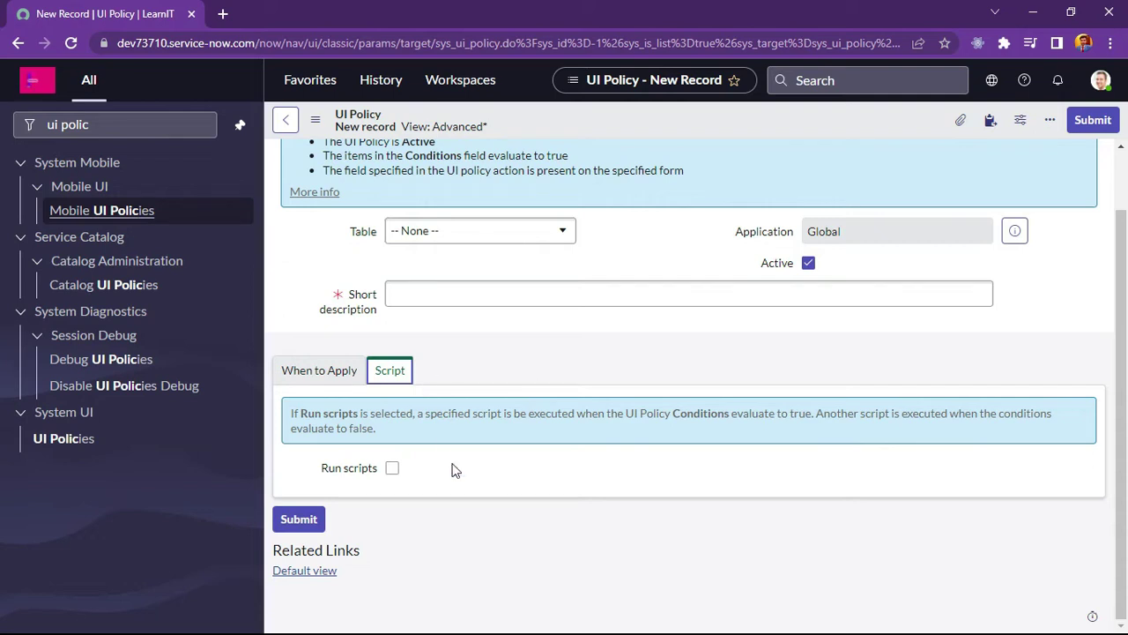
{"action": "left_click", "coordinate": [391, 468]}
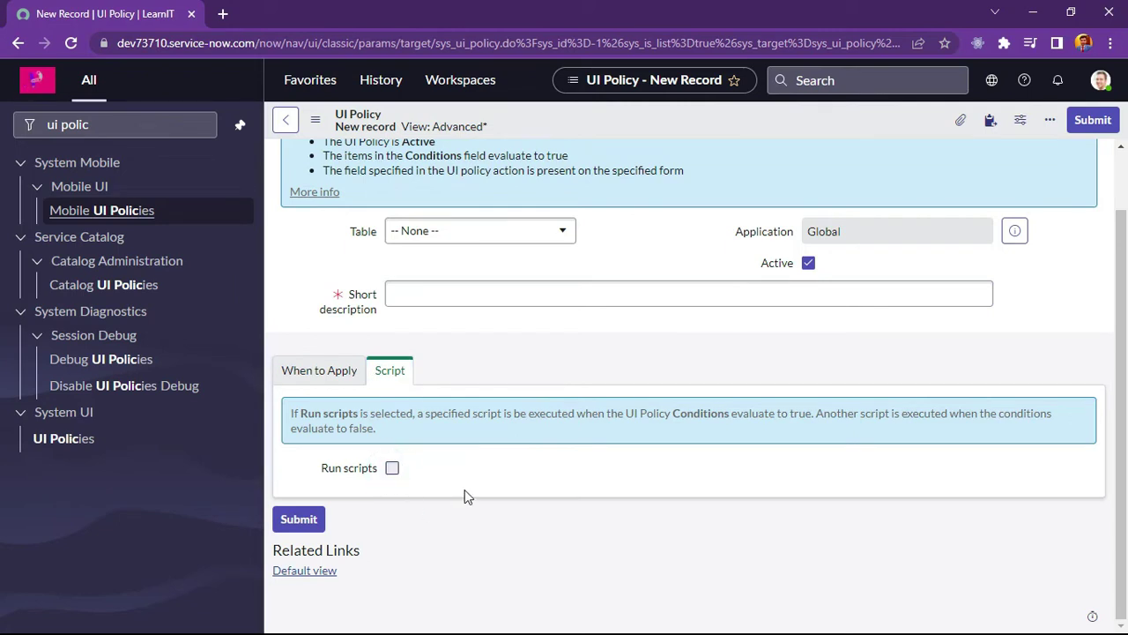
{"action": "left_click", "coordinate": [392, 472]}
{"action": "left_click", "coordinate": [582, 329]}
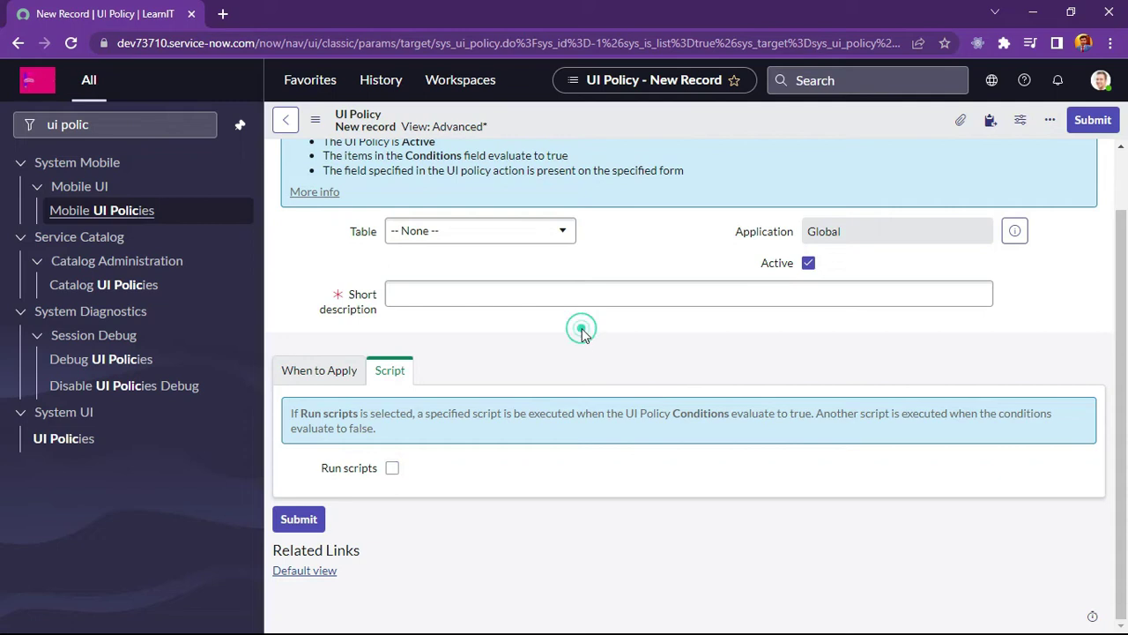
{"action": "left_click", "coordinate": [392, 467]}
{"action": "scroll", "coordinate": [458, 509], "scroll_direction": "down", "scroll_amount": 2}
{"action": "scroll", "coordinate": [458, 509], "scroll_direction": "down", "scroll_amount": 1}
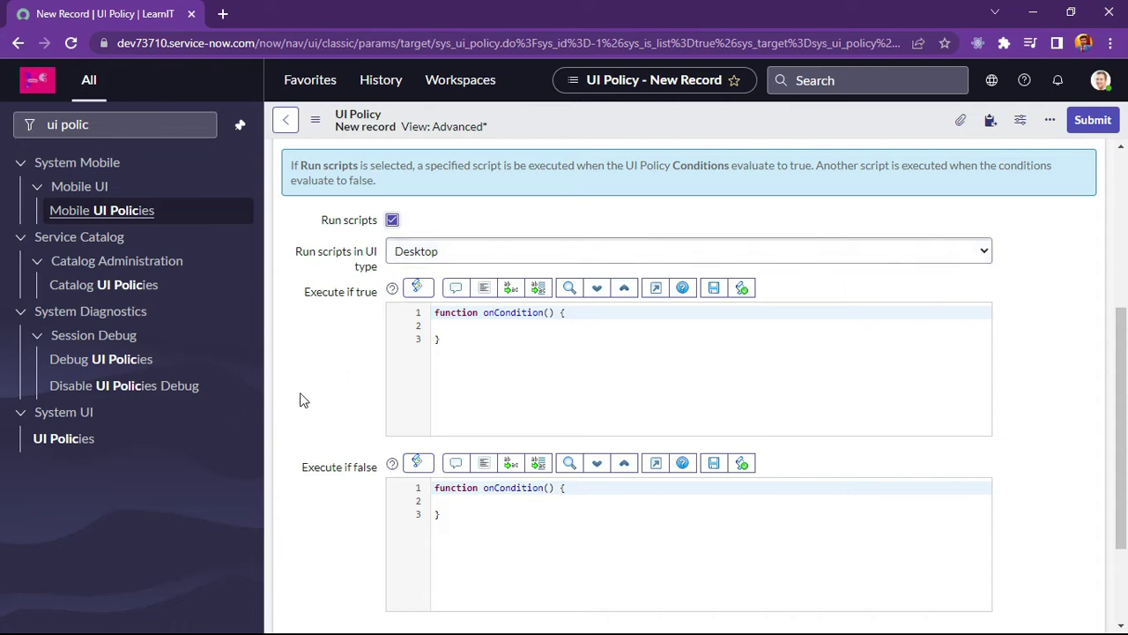
Set the UI type in which the policy's scripts run to All
{"action": "left_click", "coordinate": [415, 257]}
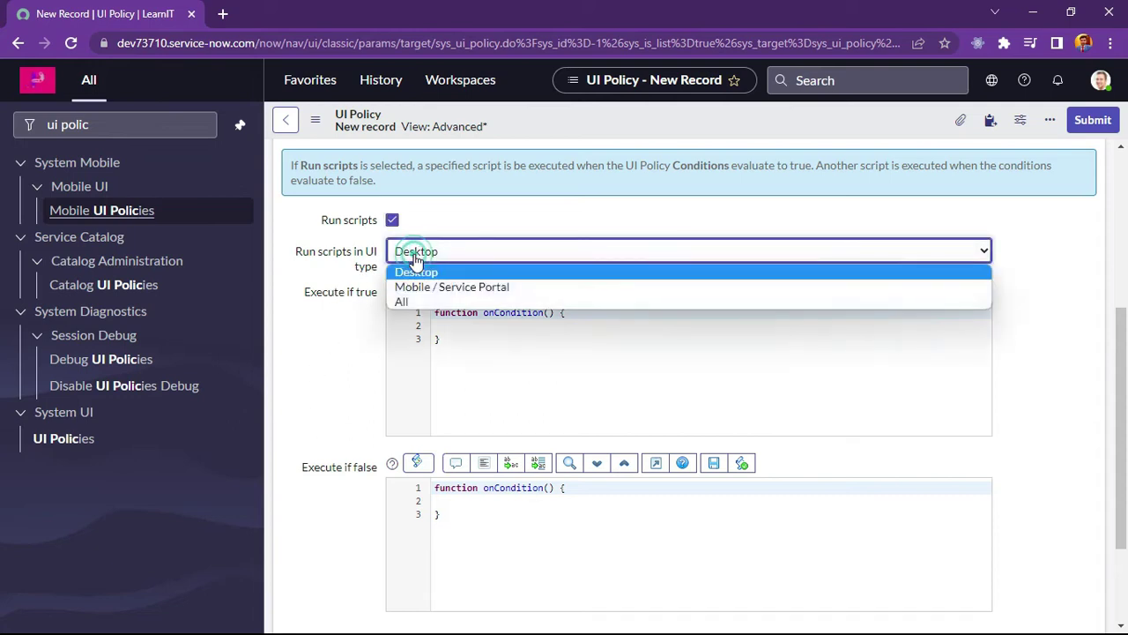
{"action": "left_click", "coordinate": [424, 299]}
{"action": "left_click", "coordinate": [443, 251]}
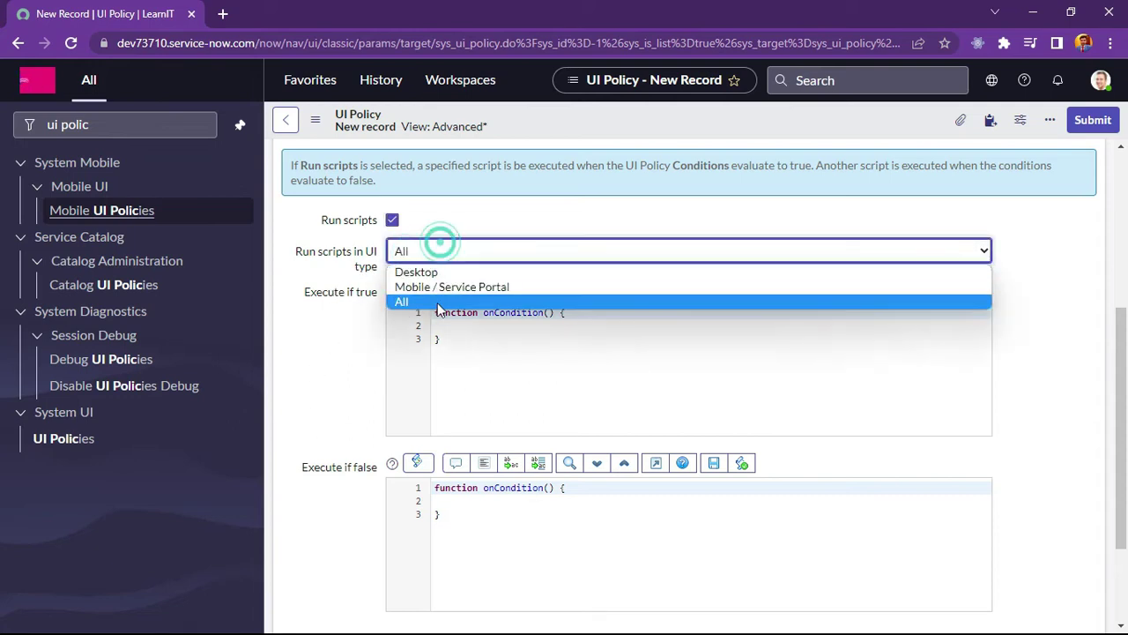
{"action": "left_click", "coordinate": [307, 394]}
Examine the Execute if true and Execute if false script editors, and return to the policy's When to Apply settings
{"action": "left_click", "coordinate": [467, 327]}
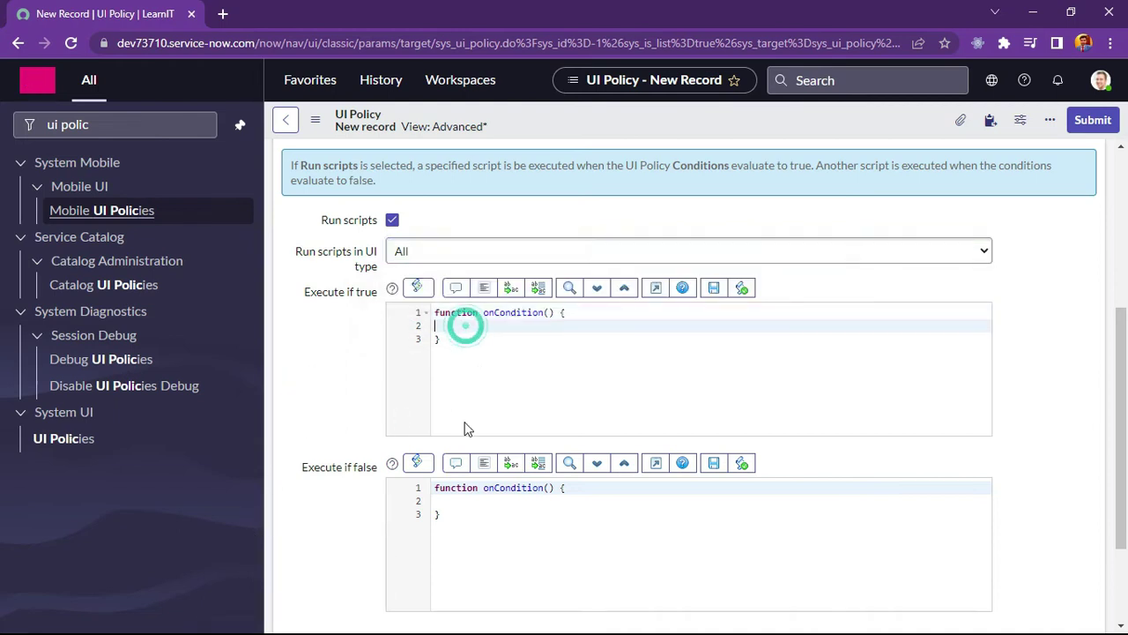
{"action": "scroll", "coordinate": [429, 398], "scroll_direction": "up", "scroll_amount": 4}
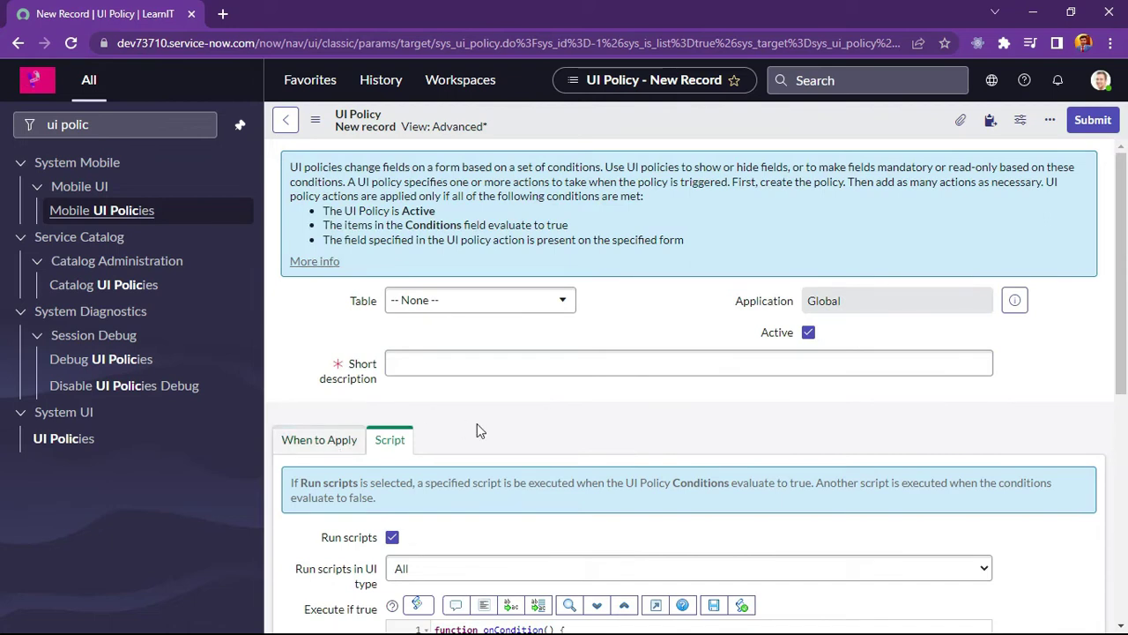
{"action": "scroll", "coordinate": [477, 424], "scroll_direction": "down", "scroll_amount": 5}
{"action": "scroll", "coordinate": [388, 353], "scroll_direction": "up", "scroll_amount": 1}
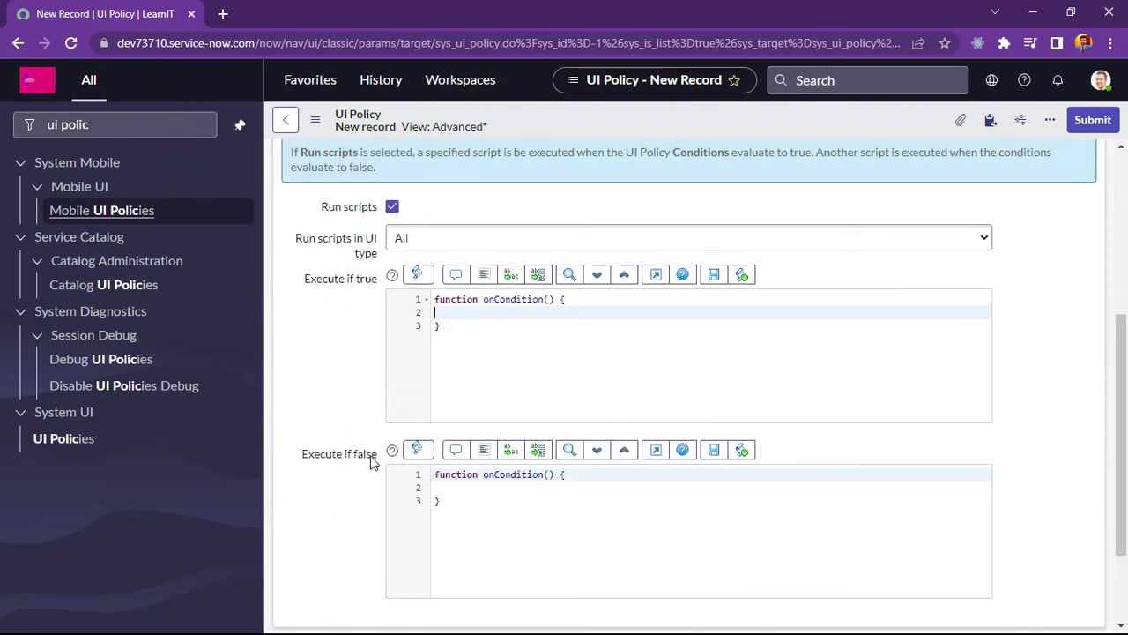
{"action": "left_click", "coordinate": [493, 490]}
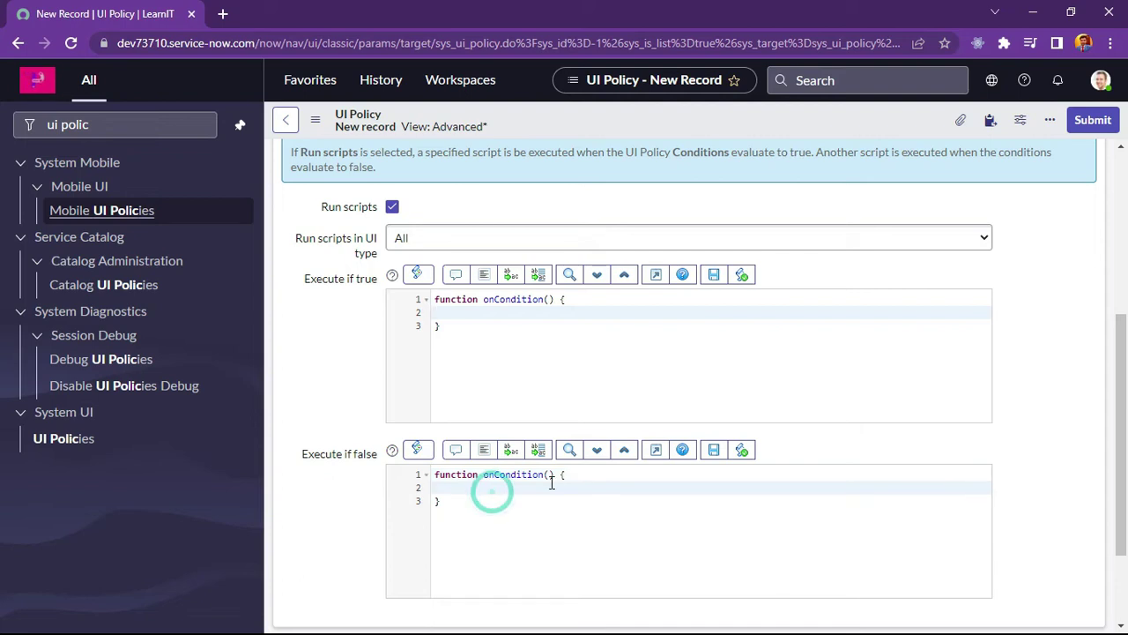
{"action": "scroll", "coordinate": [559, 499], "scroll_direction": "up", "scroll_amount": 1}
{"action": "scroll", "coordinate": [558, 509], "scroll_direction": "up", "scroll_amount": 3}
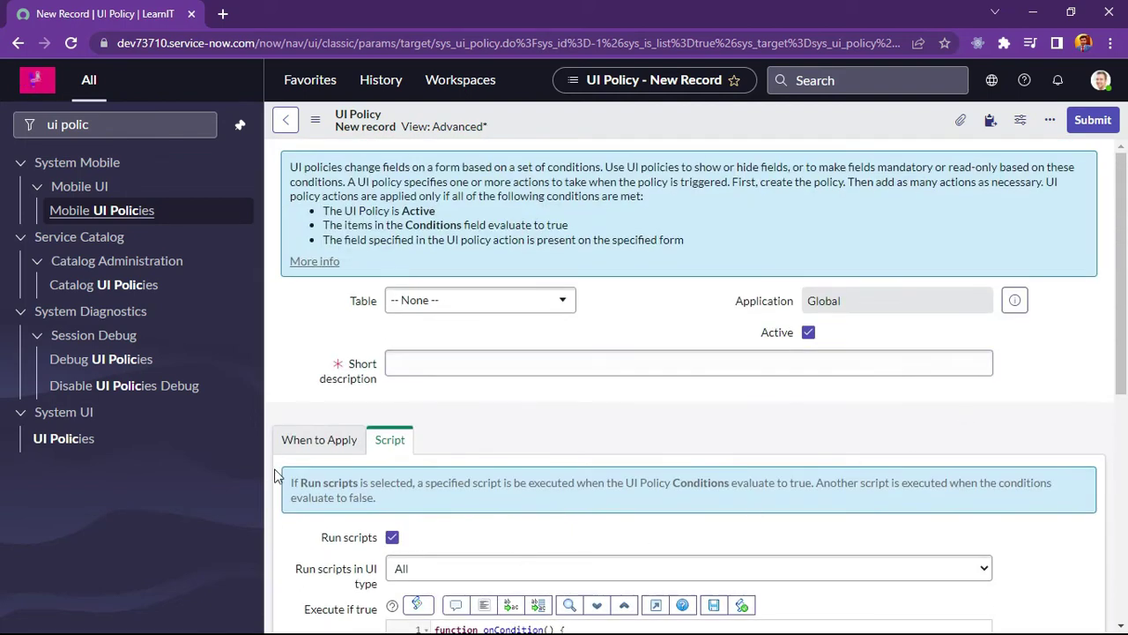
{"action": "left_click", "coordinate": [342, 439]}
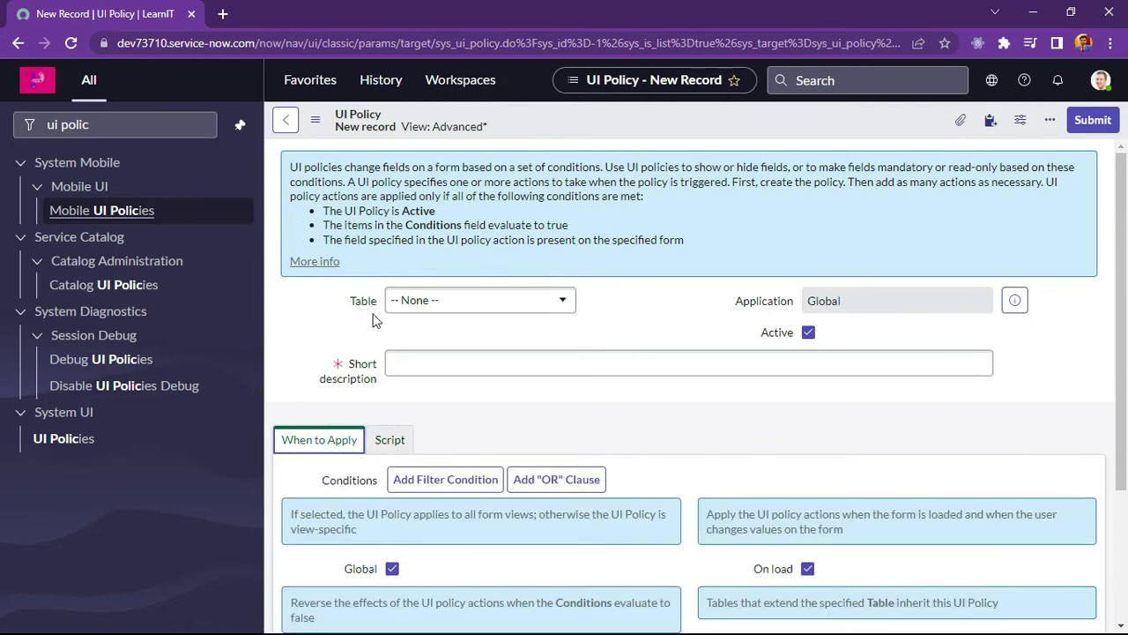
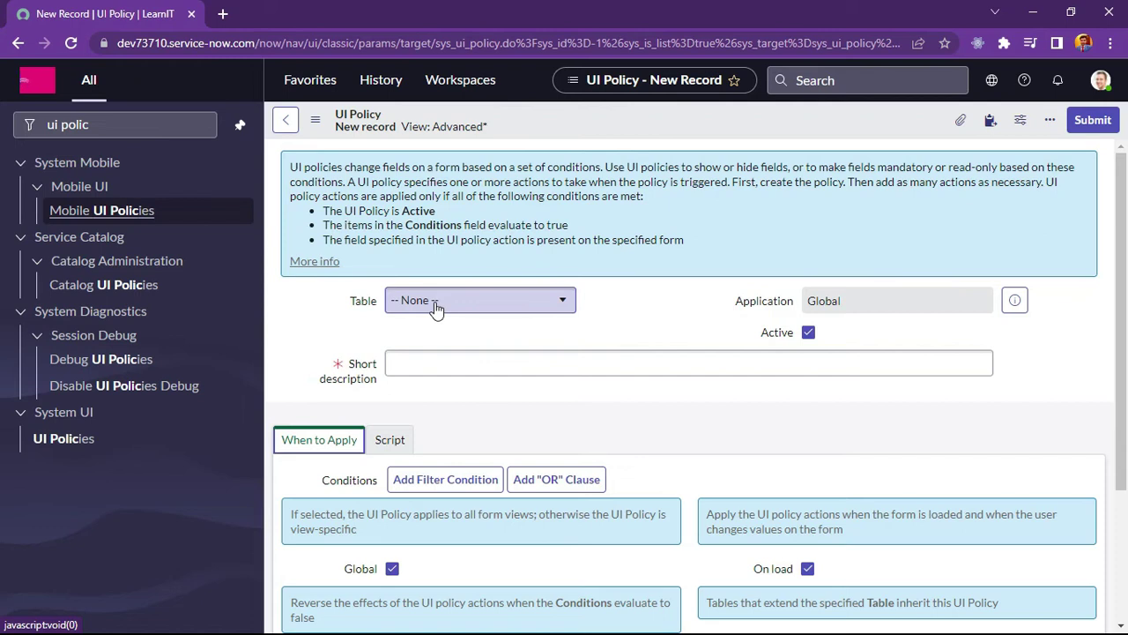
Set the policy's table to Incident [incident] and its short description to "Make field Actions for this ui policy"
{"action": "left_click", "coordinate": [434, 303]}
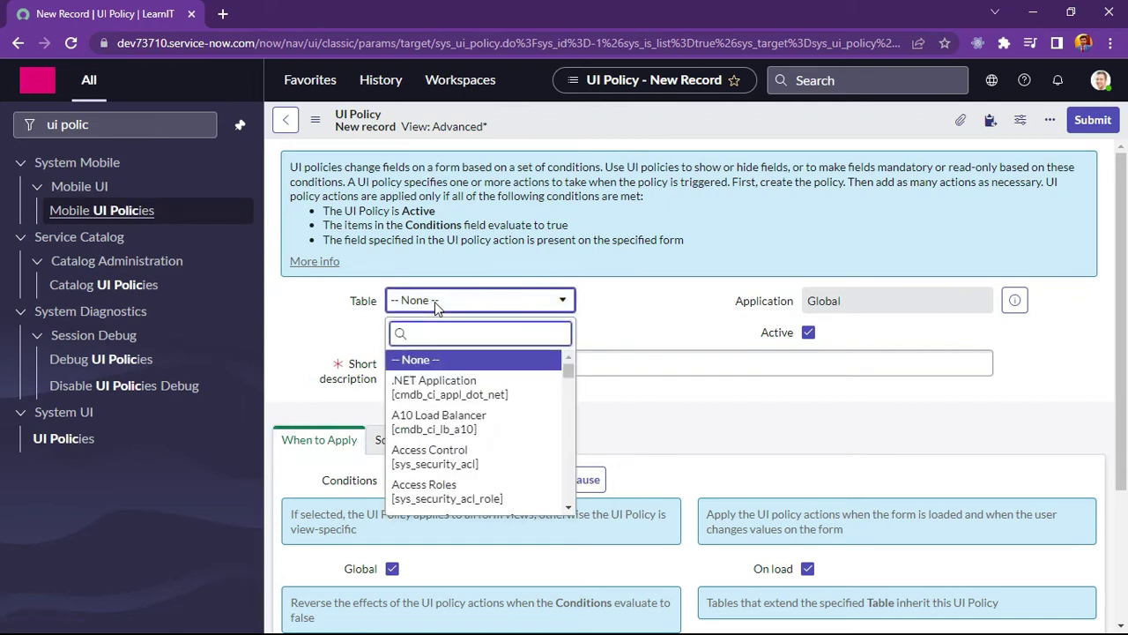
{"action": "type", "text": "incident"}
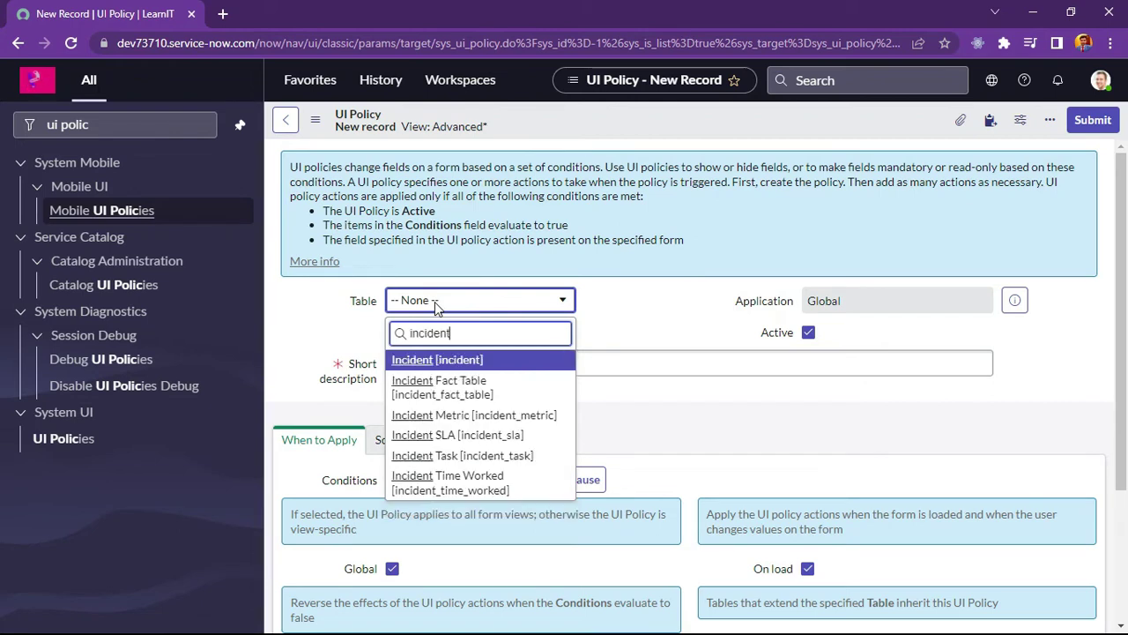
{"action": "left_click", "coordinate": [457, 362]}
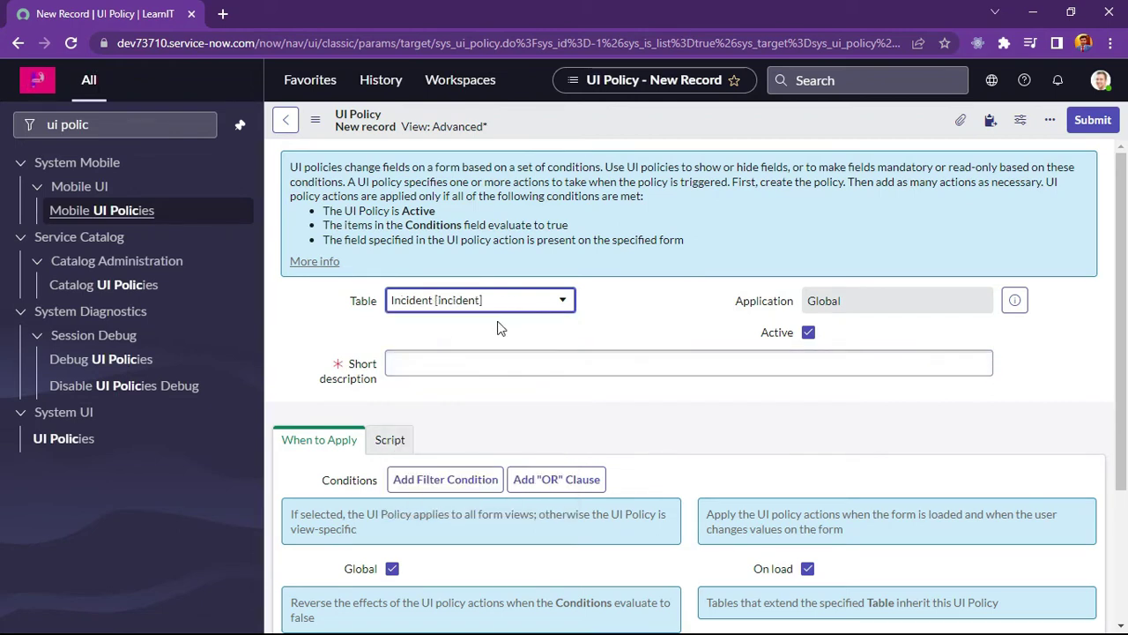
{"action": "left_click", "coordinate": [520, 361]}
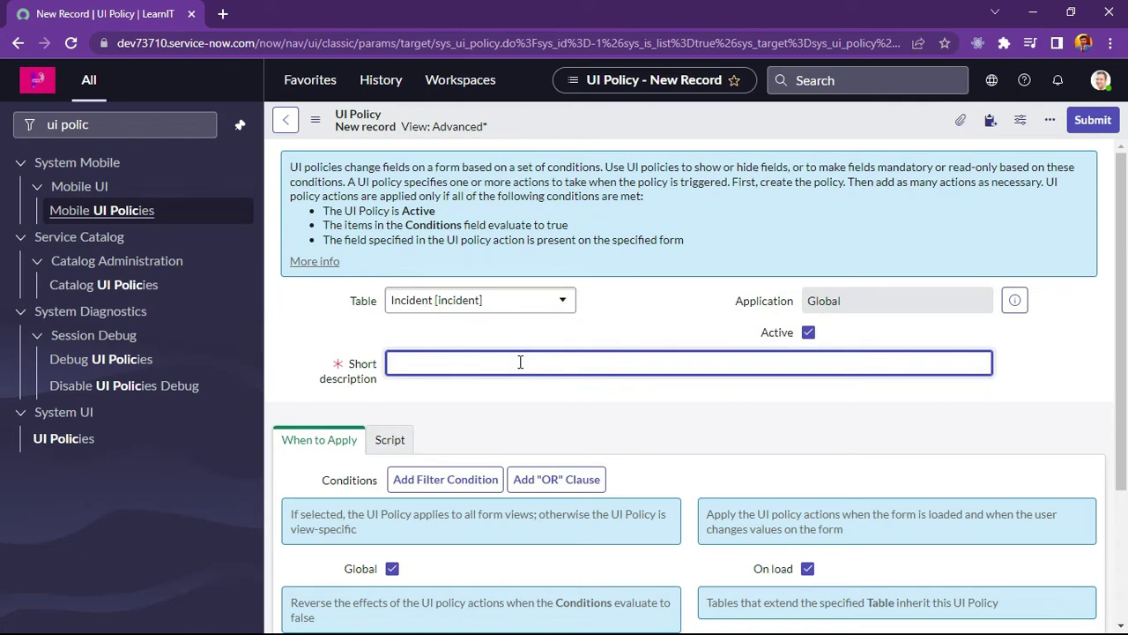
{"action": "type", "text": "Make field Actions for this ui policy"}
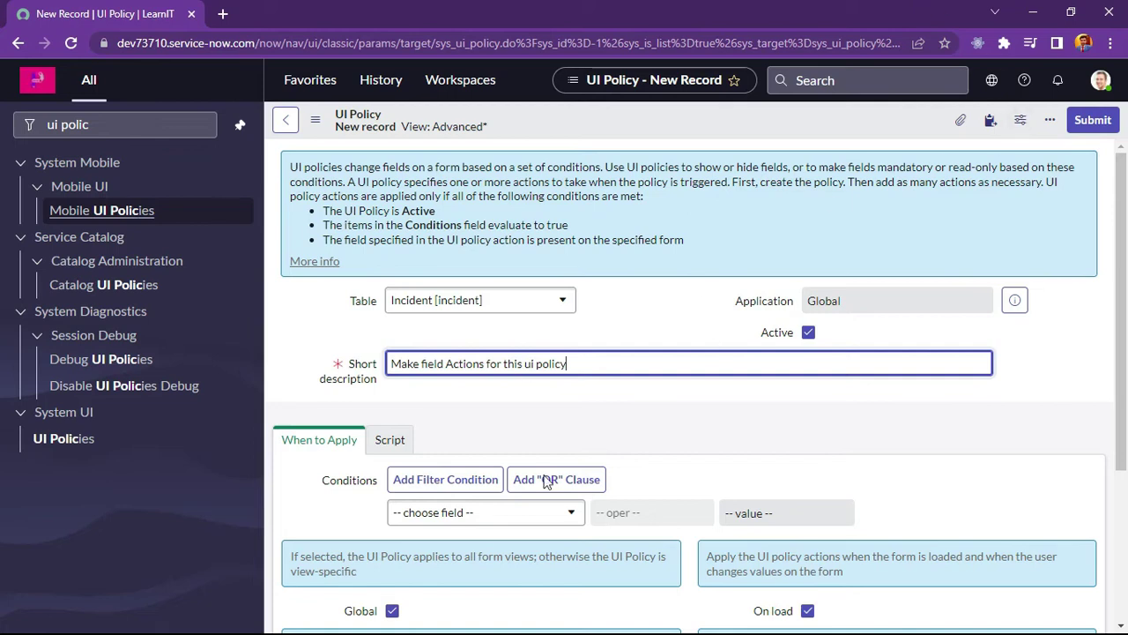
Add the filter condition State is Resolved to the UI policy's When to Apply settings
{"action": "scroll", "coordinate": [521, 415], "scroll_direction": "down", "scroll_amount": 1}
{"action": "scroll", "coordinate": [494, 335], "scroll_direction": "up", "scroll_amount": 2}
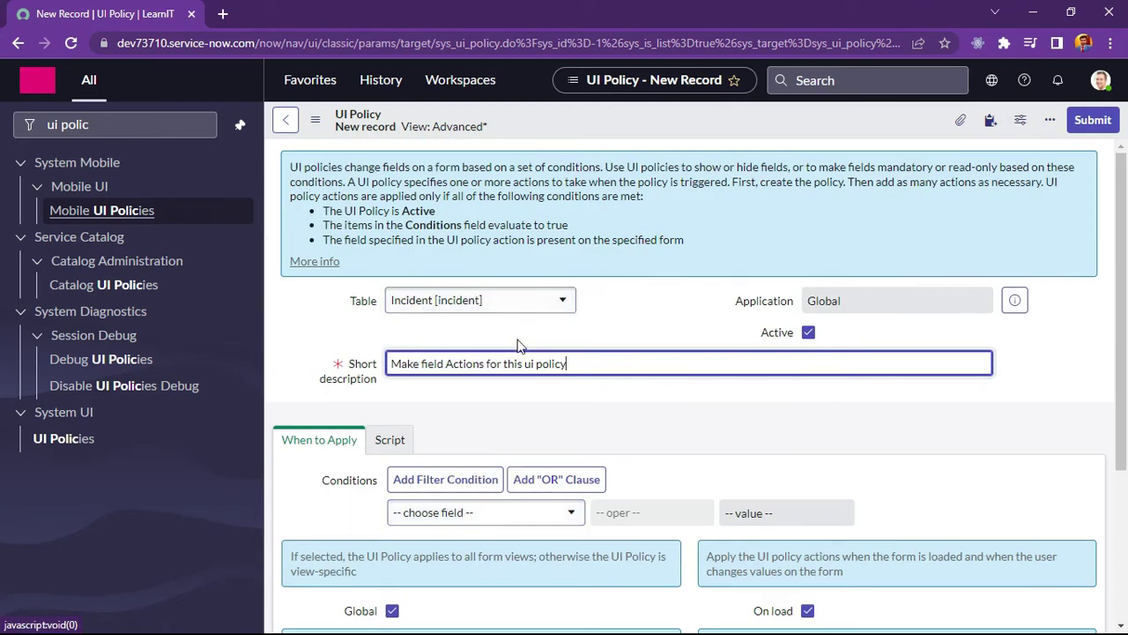
{"action": "scroll", "coordinate": [520, 397], "scroll_direction": "down", "scroll_amount": 3}
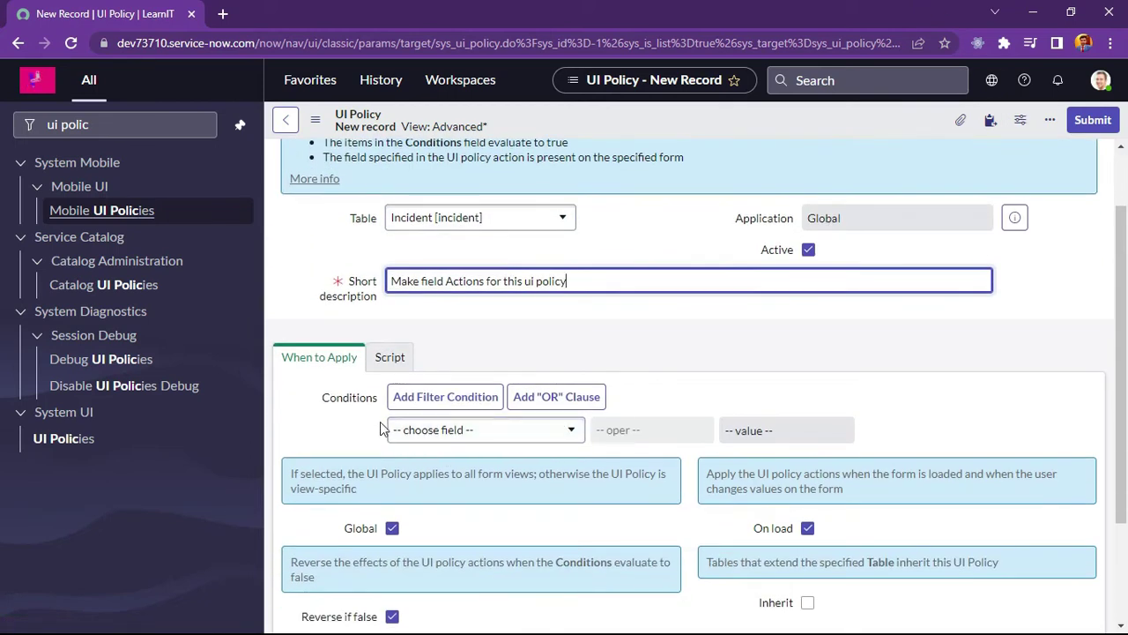
{"action": "left_click", "coordinate": [460, 432]}
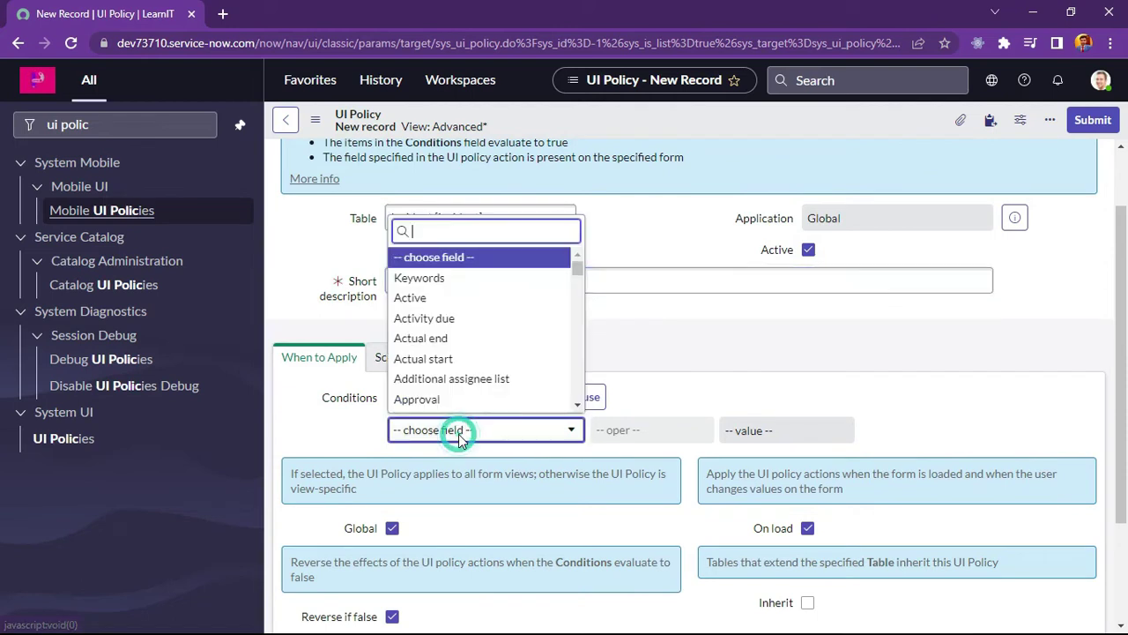
{"action": "type", "text": "stat"}
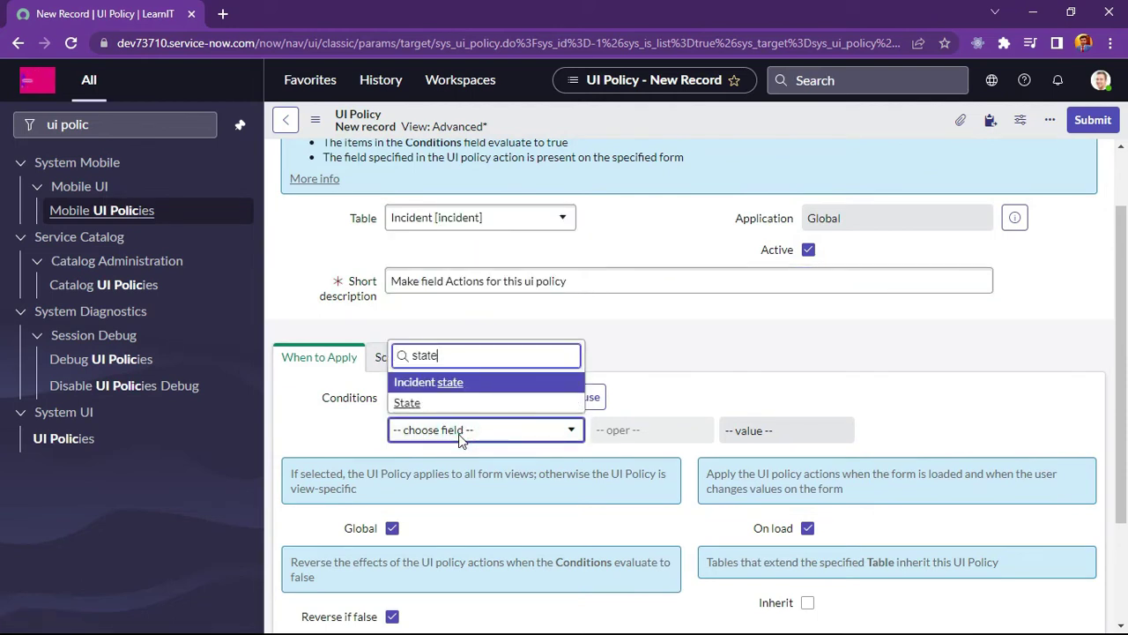
{"action": "type", "text": "e"}
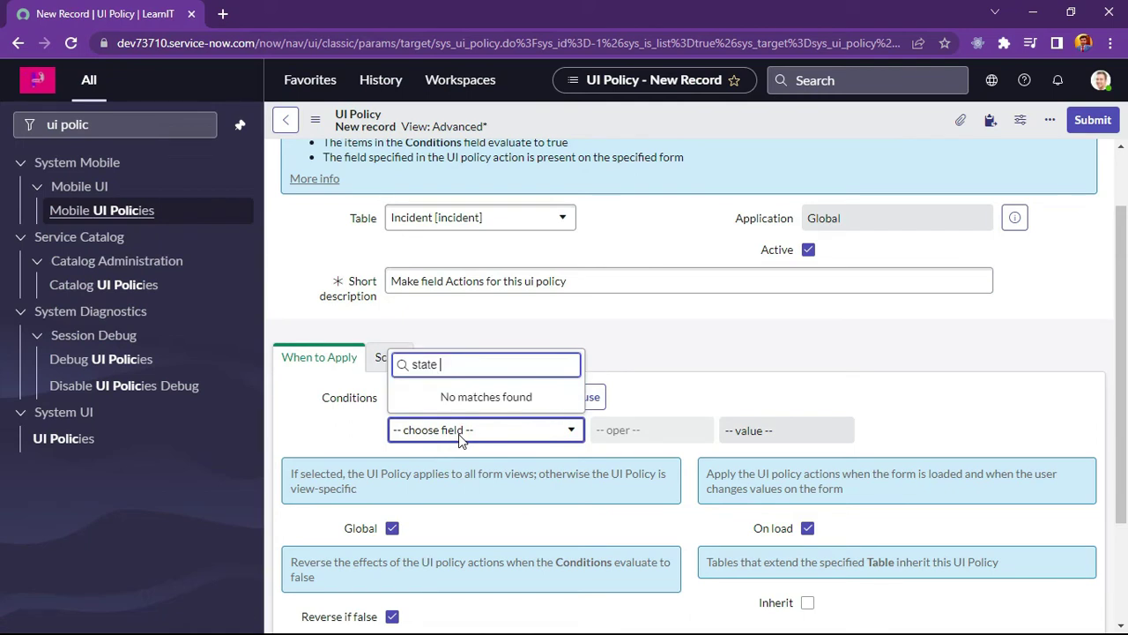
{"action": "key", "text": "BackSpace"}
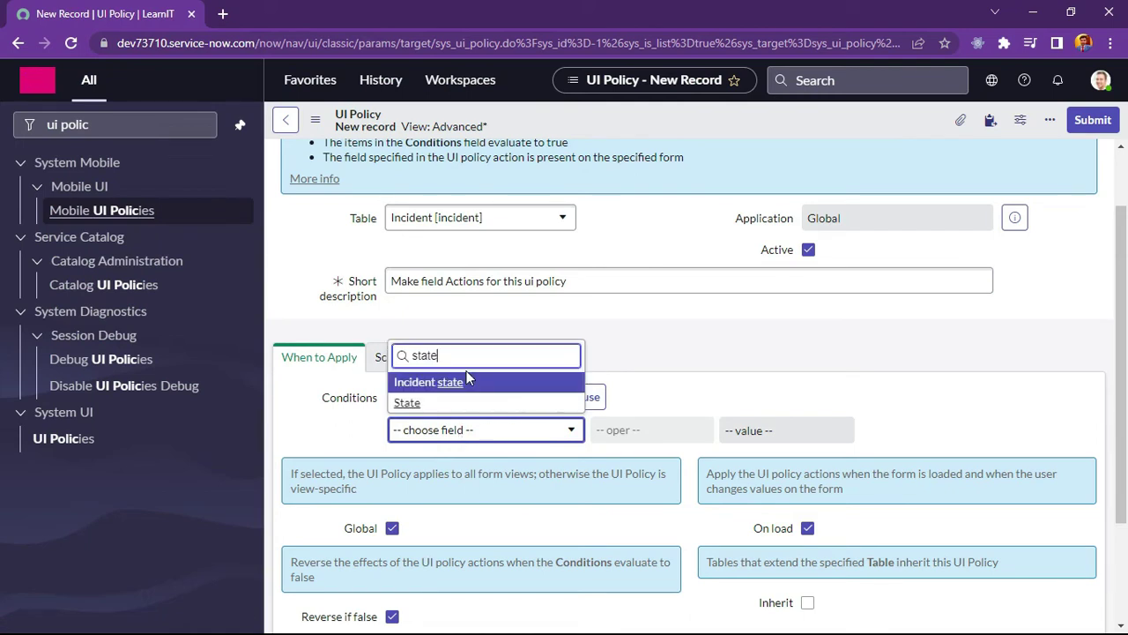
{"action": "left_click", "coordinate": [414, 402]}
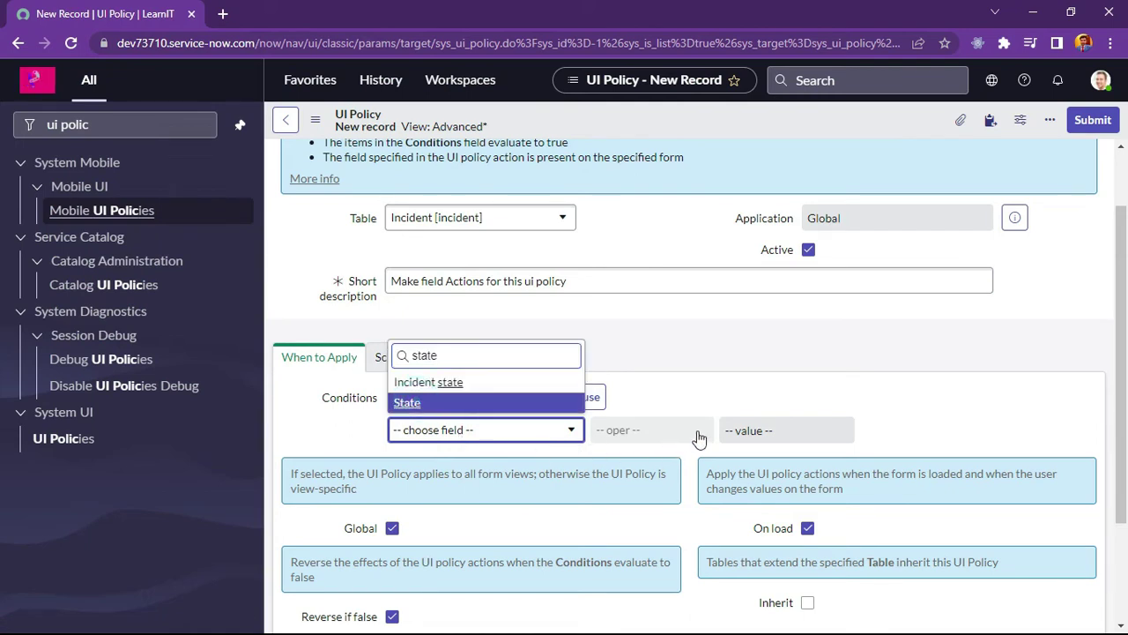
{"action": "left_click", "coordinate": [459, 410]}
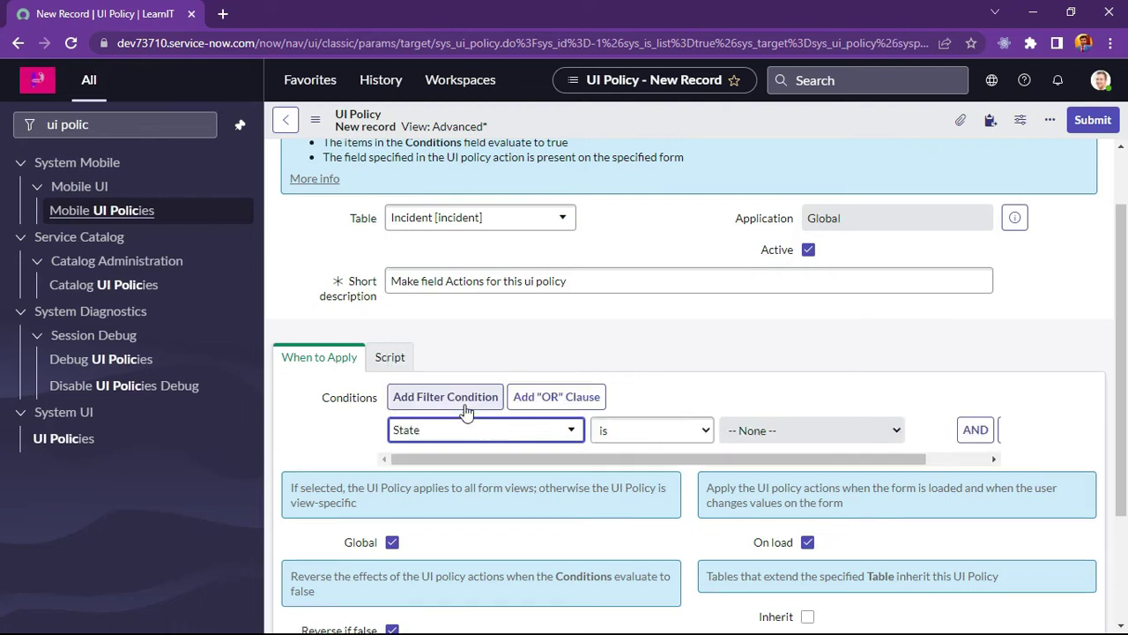
{"action": "left_click", "coordinate": [779, 425]}
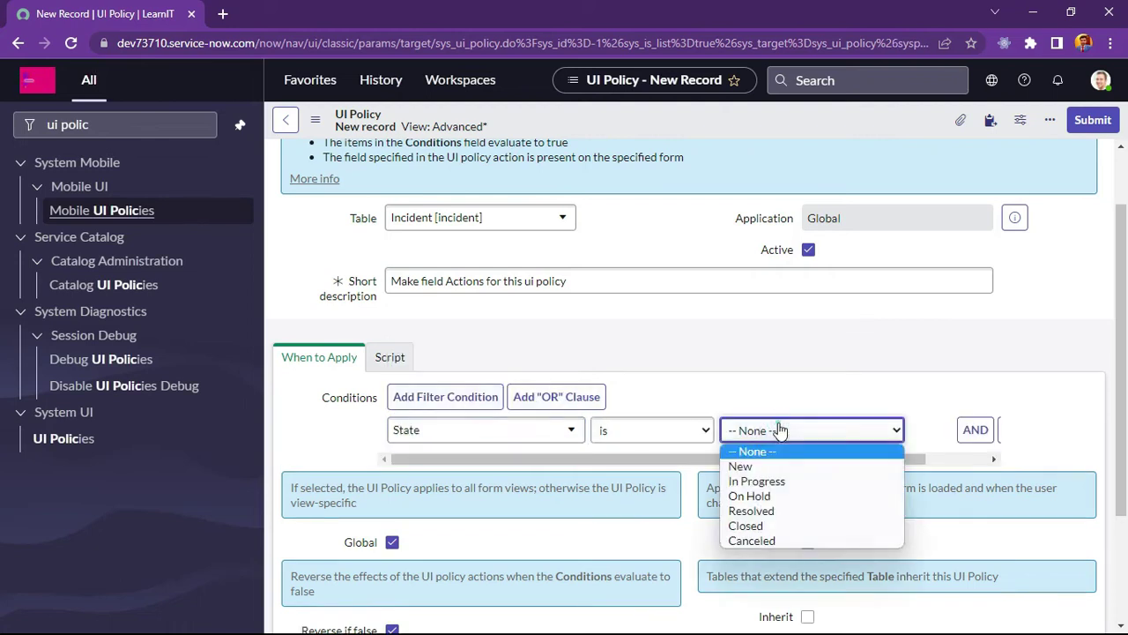
{"action": "left_click", "coordinate": [765, 511]}
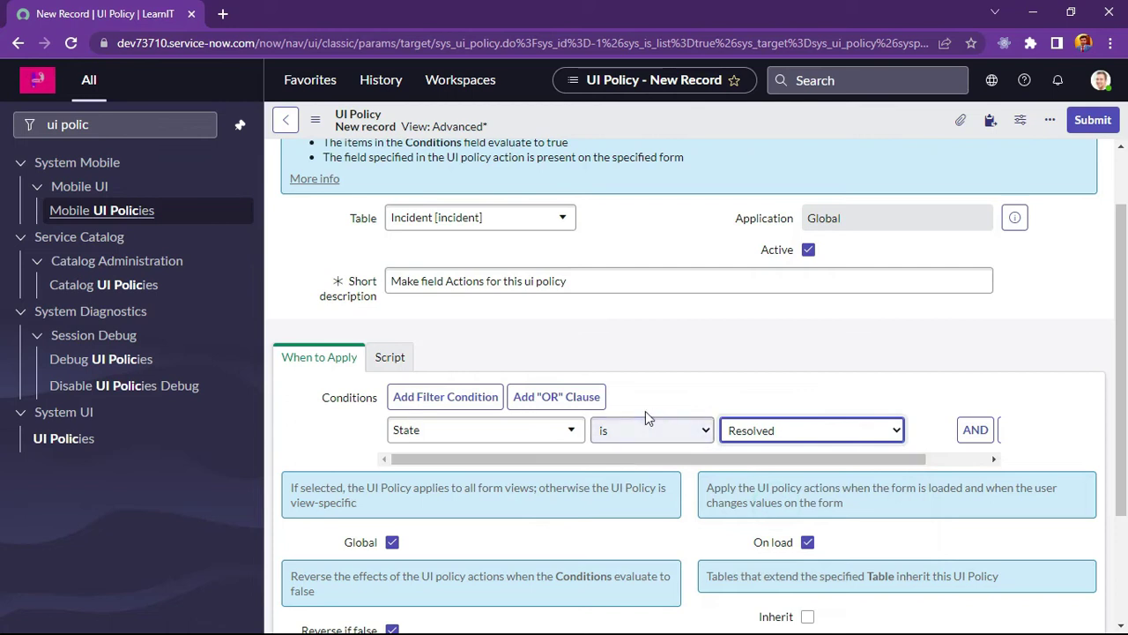
Save the new UI policy record while staying on its form, and view its UI Policy Actions related list
{"action": "scroll", "coordinate": [645, 411], "scroll_direction": "down", "scroll_amount": 2}
{"action": "scroll", "coordinate": [767, 479], "scroll_direction": "up", "scroll_amount": 3}
{"action": "scroll", "coordinate": [789, 399], "scroll_direction": "down", "scroll_amount": 3}
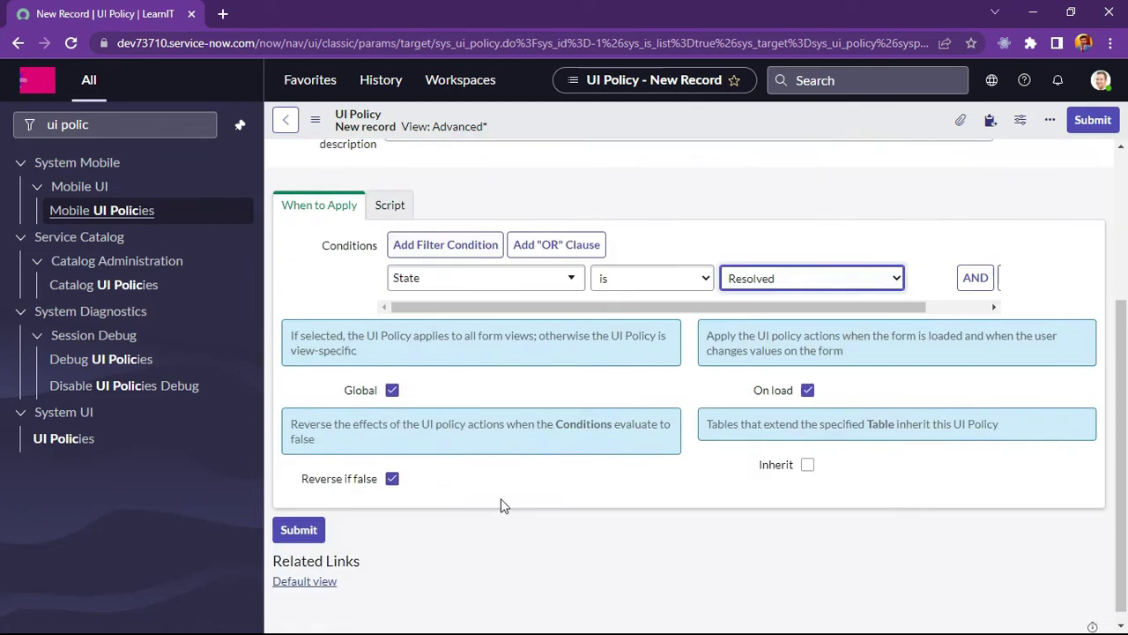
{"action": "left_click", "coordinate": [388, 194]}
{"action": "left_click", "coordinate": [348, 198]}
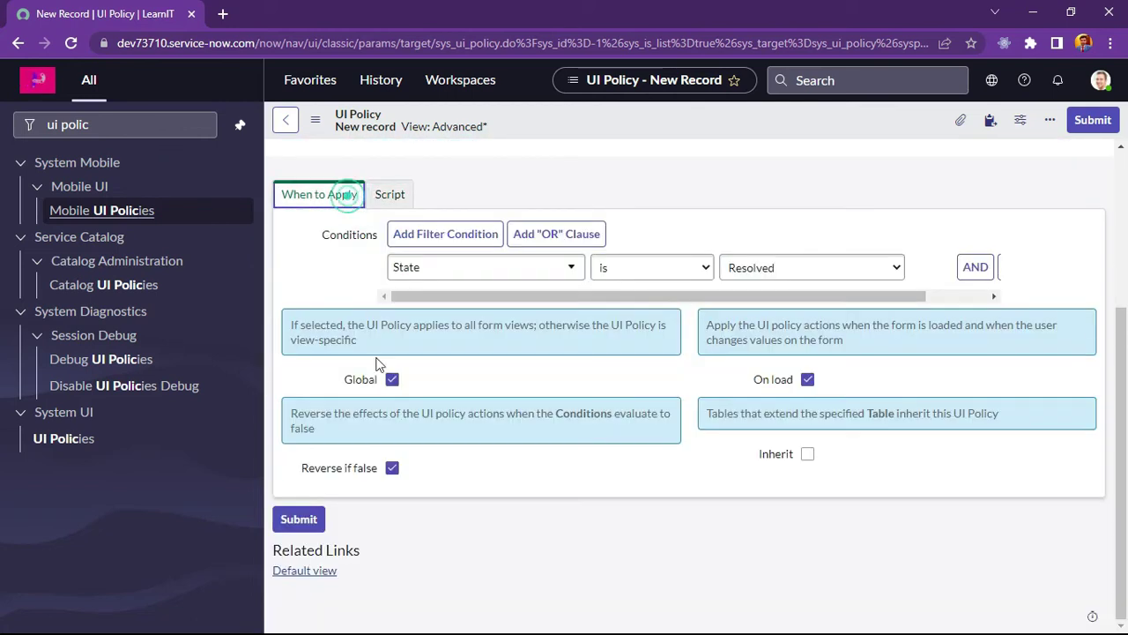
{"action": "right_click", "coordinate": [592, 117]}
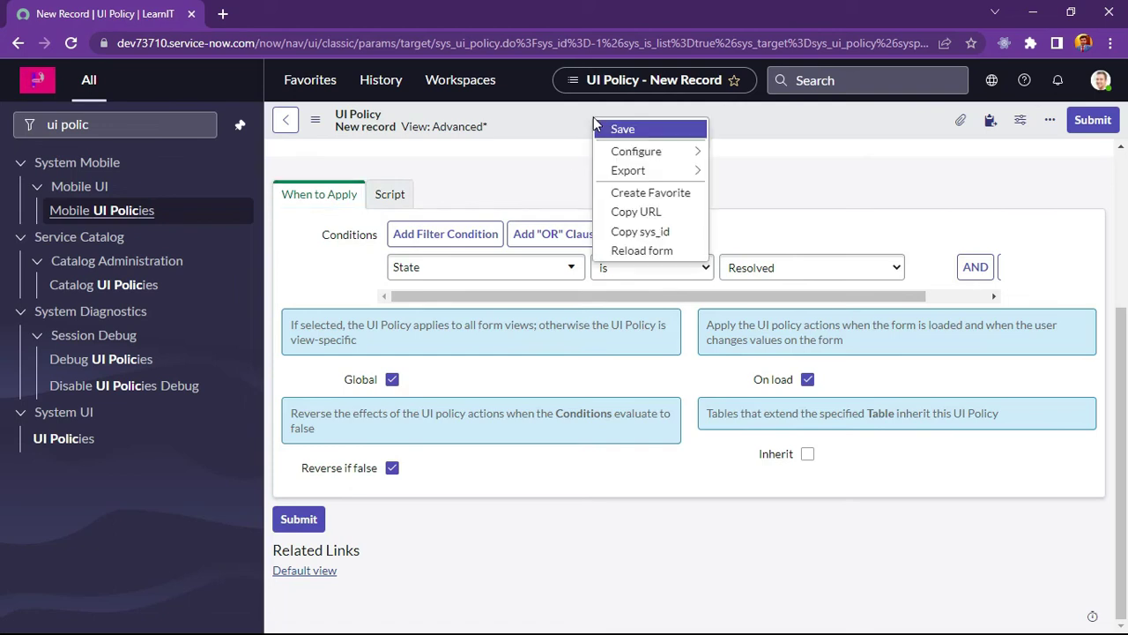
{"action": "left_click", "coordinate": [617, 129]}
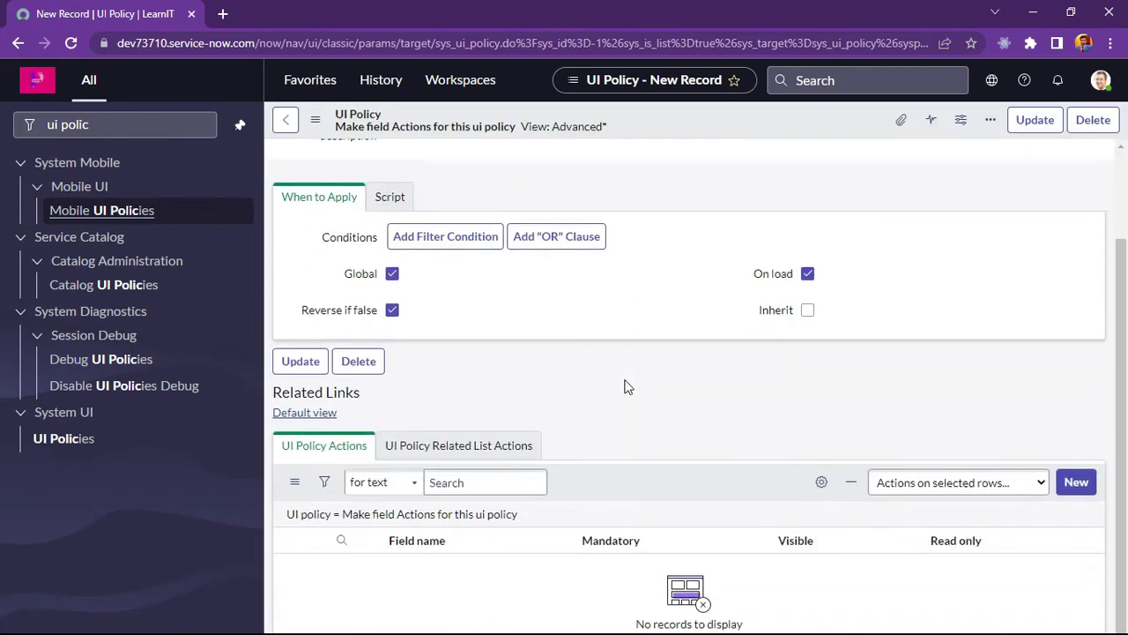
{"action": "scroll", "coordinate": [677, 445], "scroll_direction": "down", "scroll_amount": 5}
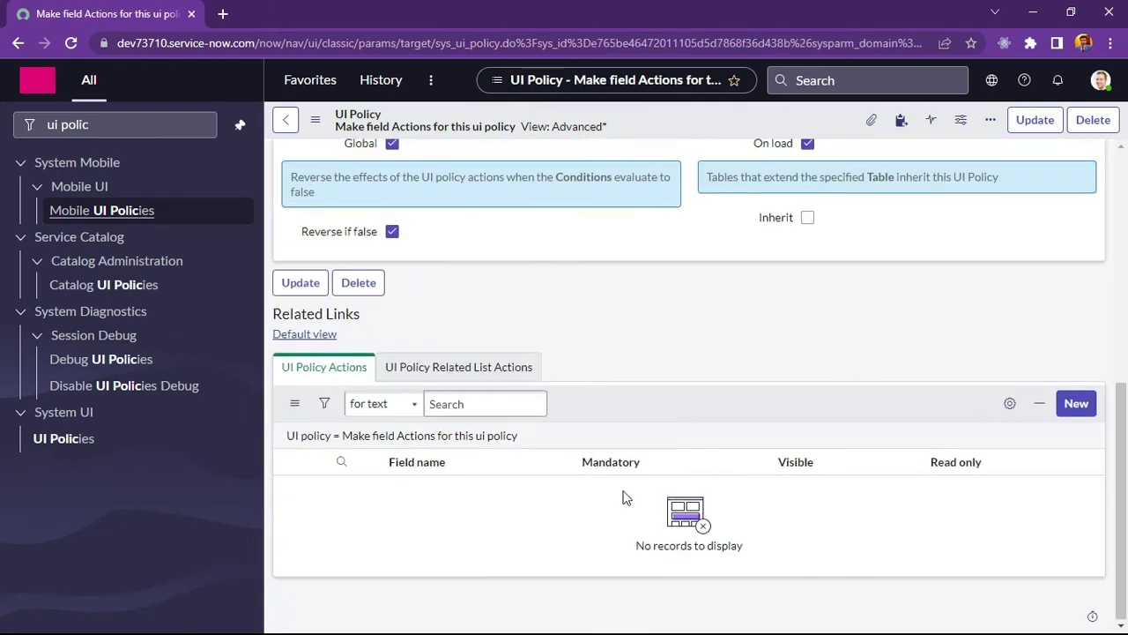
{"action": "scroll", "coordinate": [625, 497], "scroll_direction": "up", "scroll_amount": 5}
{"action": "scroll", "coordinate": [492, 388], "scroll_direction": "down", "scroll_amount": 5}
{"action": "scroll", "coordinate": [494, 398], "scroll_direction": "up", "scroll_amount": 5}
Open the Incident table's record list in a new browser tab using incident.LIST in the navigator filter
{"action": "left_click_drag", "start_coordinate": [137, 123], "coordinate": [42, 124]}
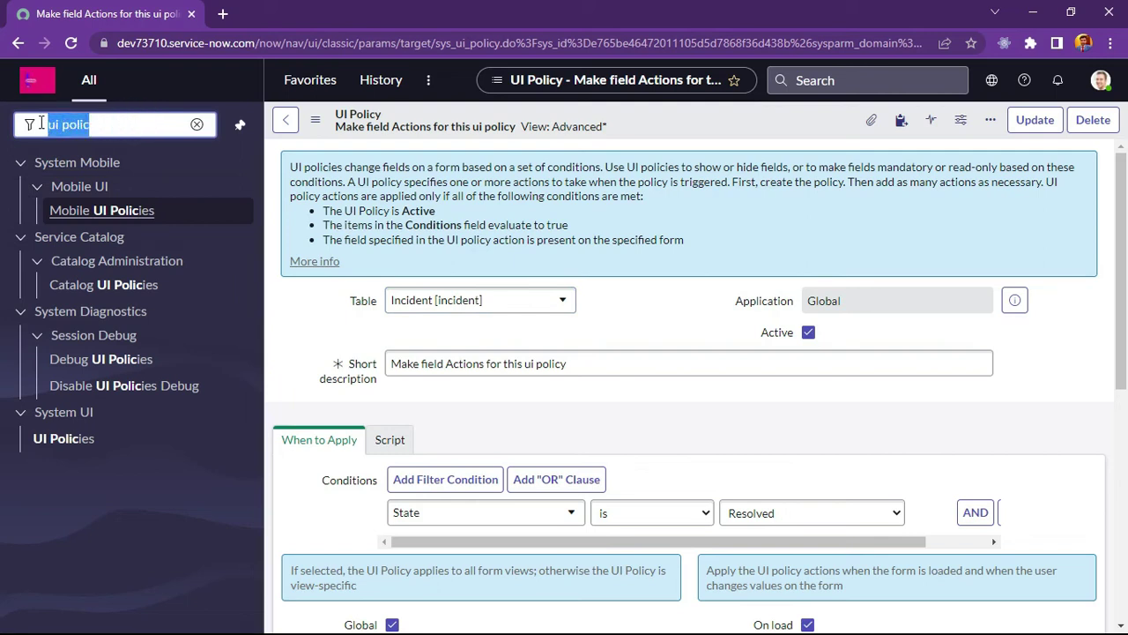
{"action": "type", "text": "incident"}
{"action": "type", "text": ".f"}
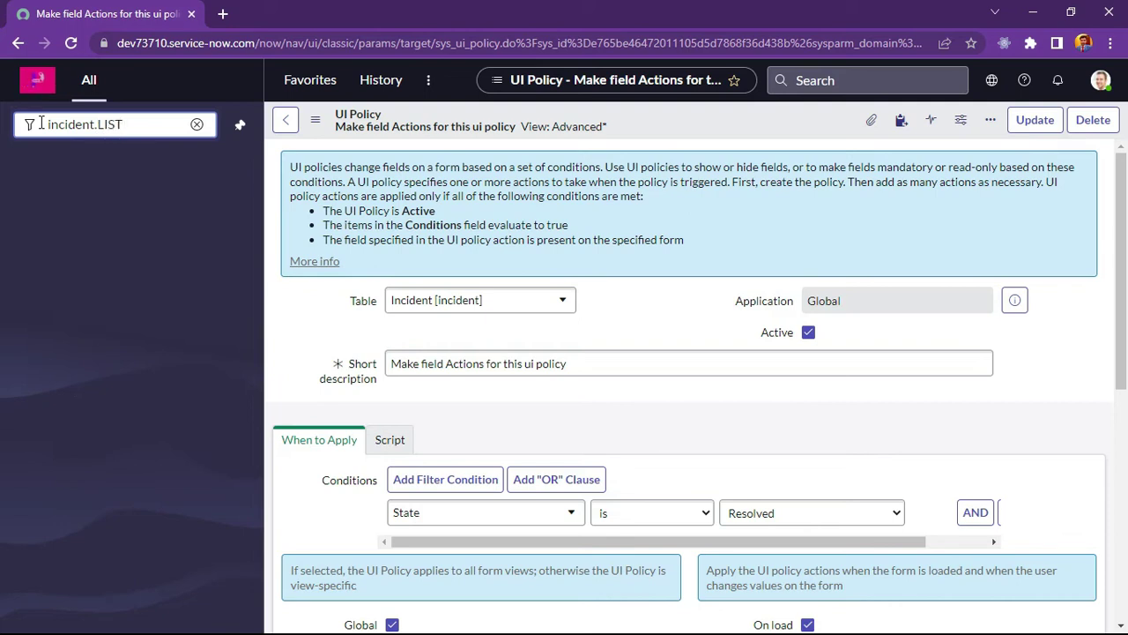
{"action": "type", "text": "IST"}
{"action": "key", "text": "Return"}
{"action": "left_click", "coordinate": [43, 9]}
{"action": "left_click", "coordinate": [237, 12]}
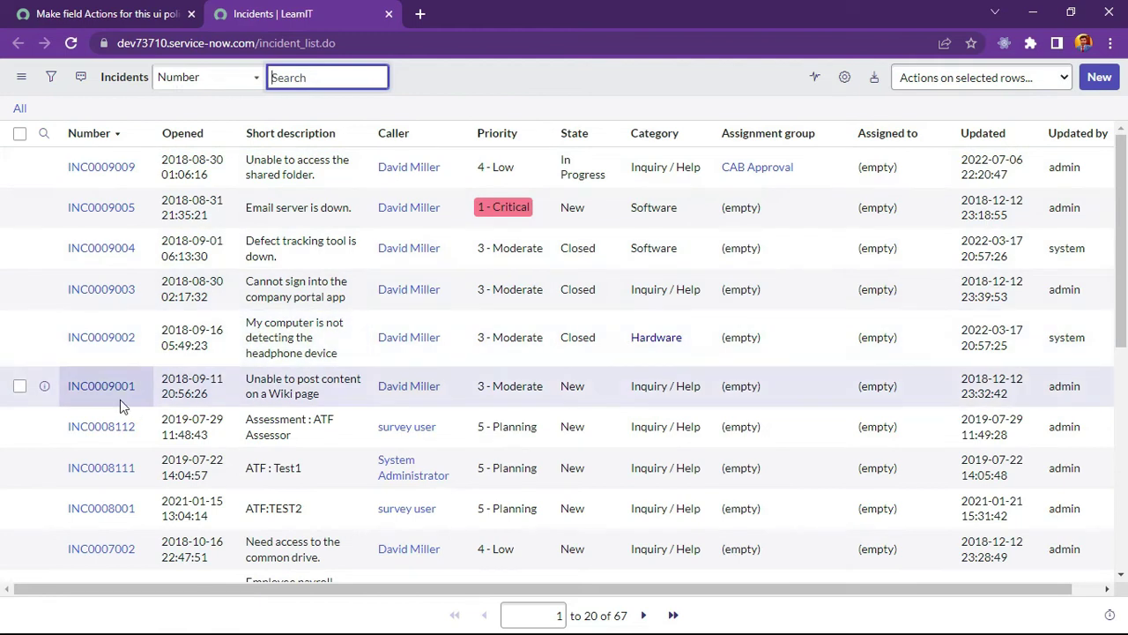
Open incident INC0009001 and dismiss all the alert messages shown while its form loads
{"action": "left_click", "coordinate": [104, 387]}
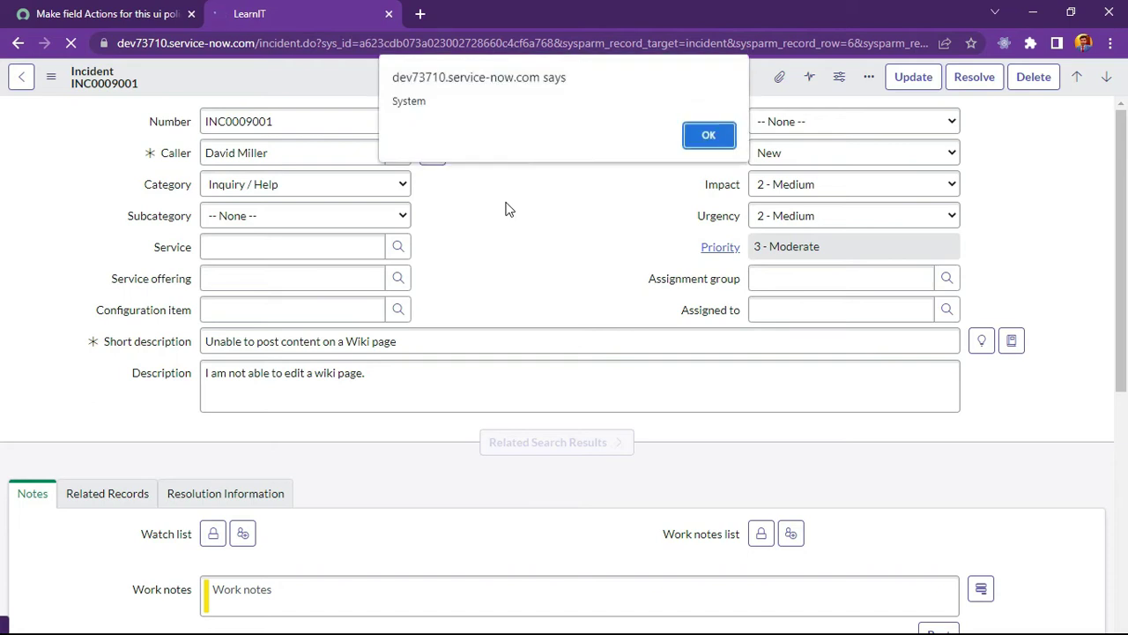
{"action": "left_click", "coordinate": [719, 142]}
{"action": "left_click", "coordinate": [714, 141]}
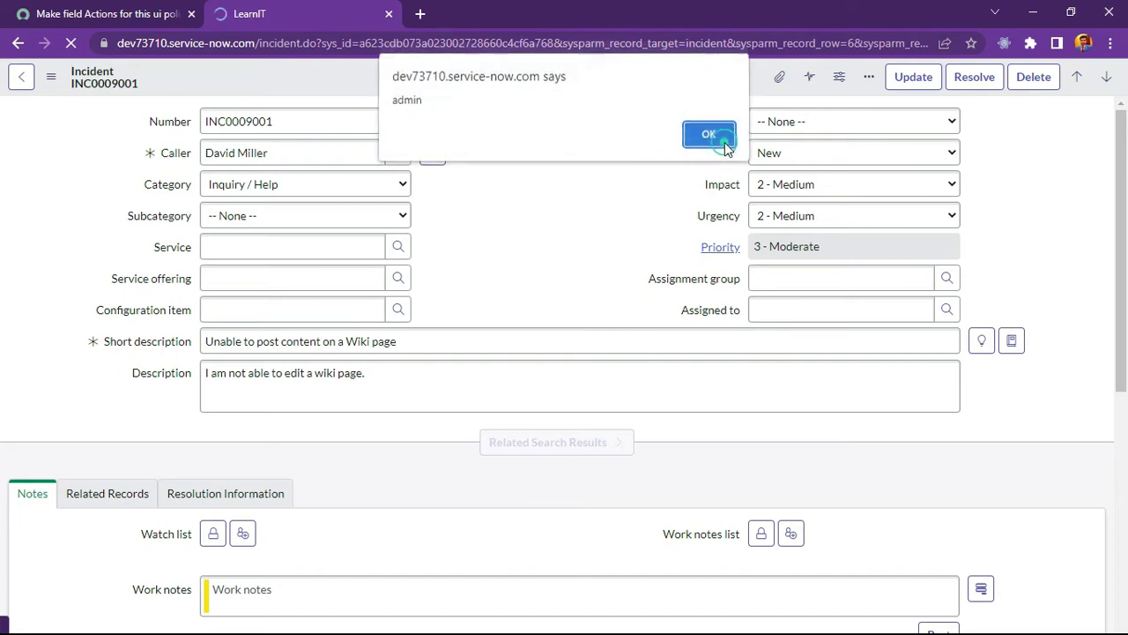
{"action": "left_click", "coordinate": [708, 139]}
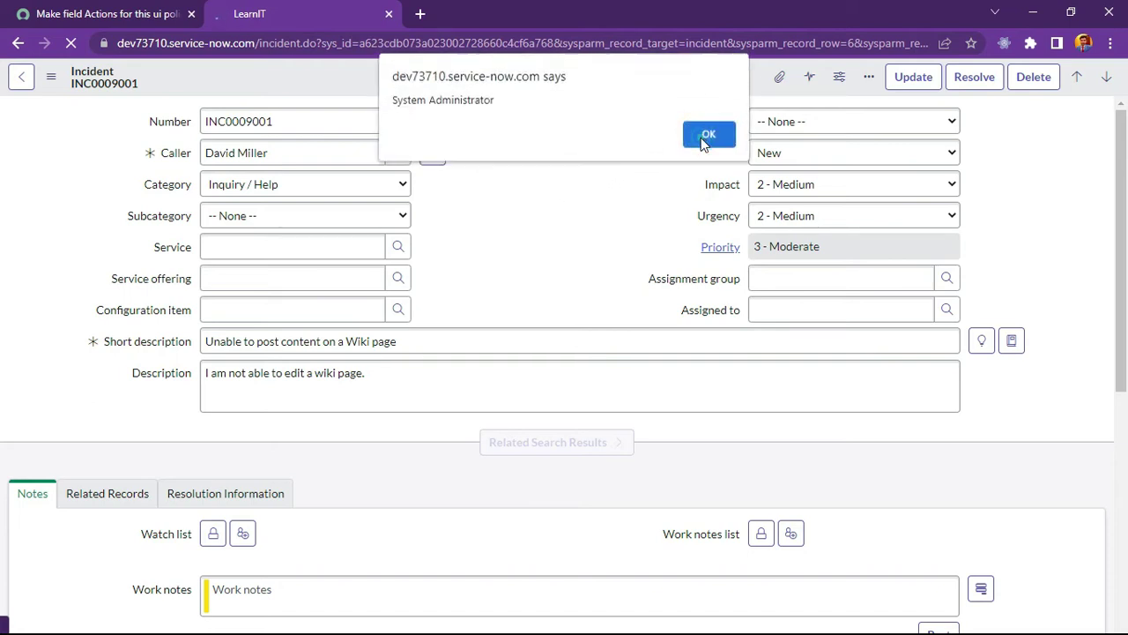
{"action": "left_click", "coordinate": [706, 139]}
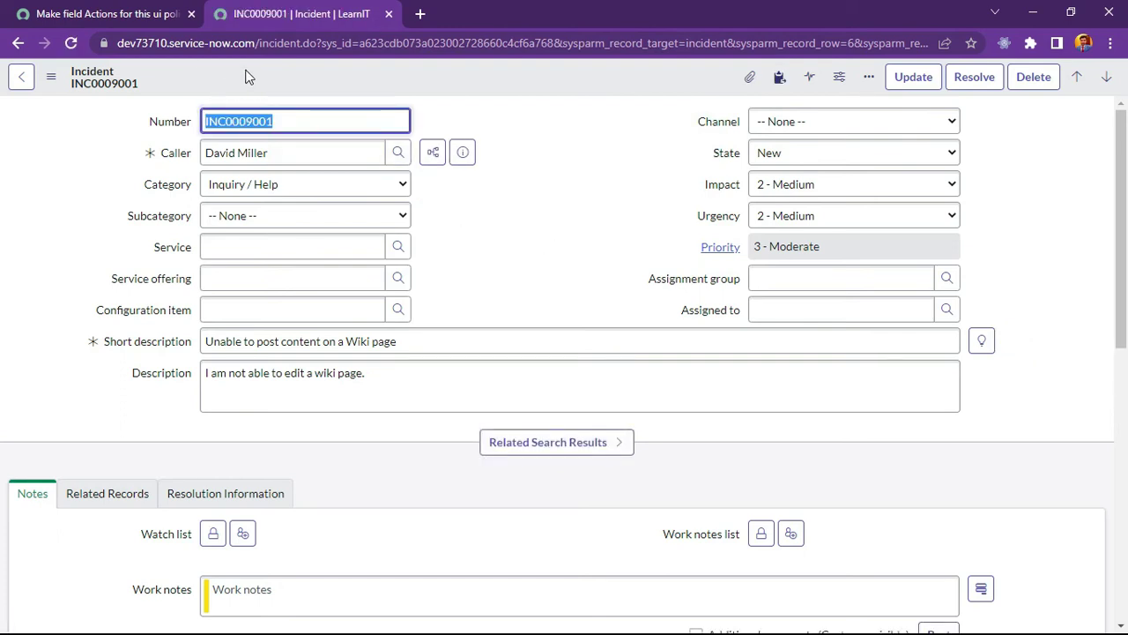
Open the Client Scripts configured for the incident form and sort the list by Updated in descending order
{"action": "left_click", "coordinate": [469, 82]}
{"action": "right_click", "coordinate": [483, 74]}
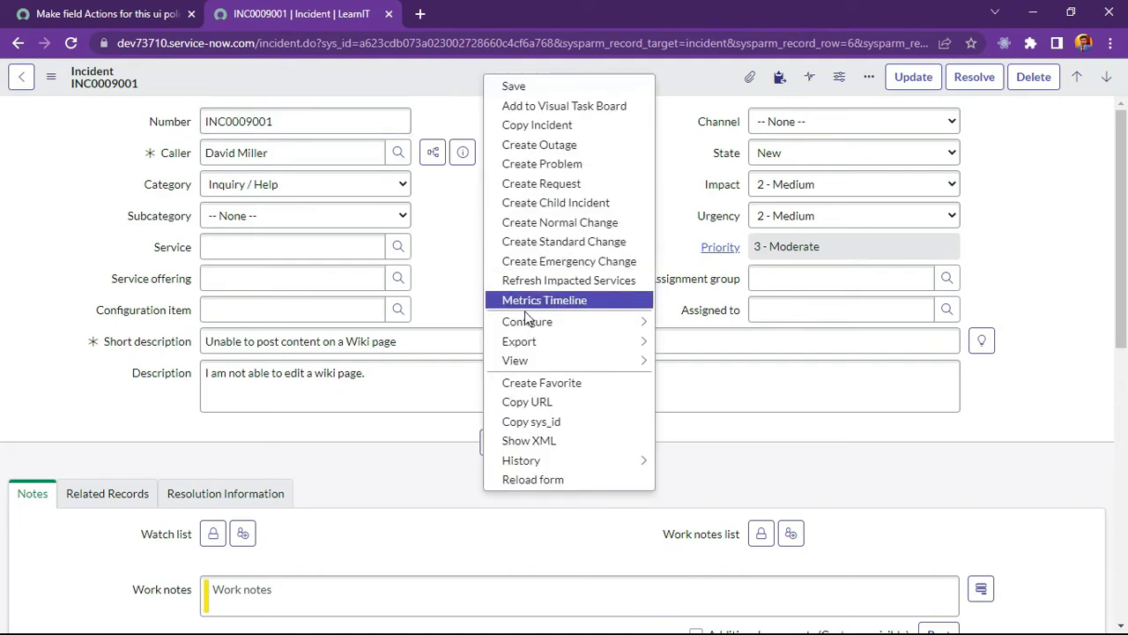
{"action": "mouse_move", "coordinate": [534, 324]}
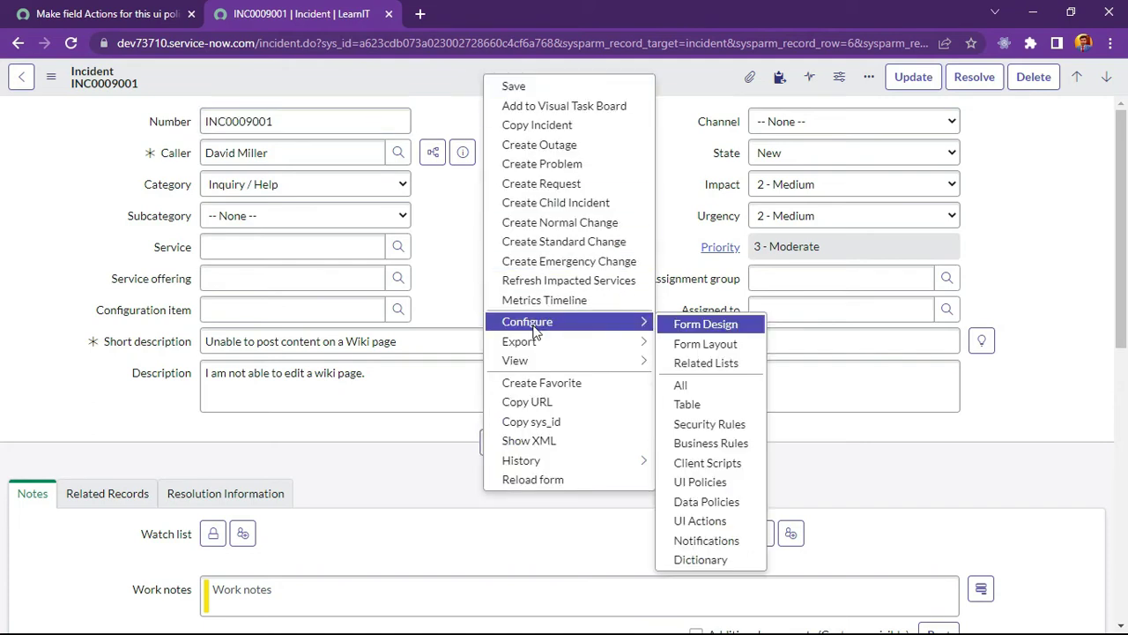
{"action": "left_click", "coordinate": [692, 463]}
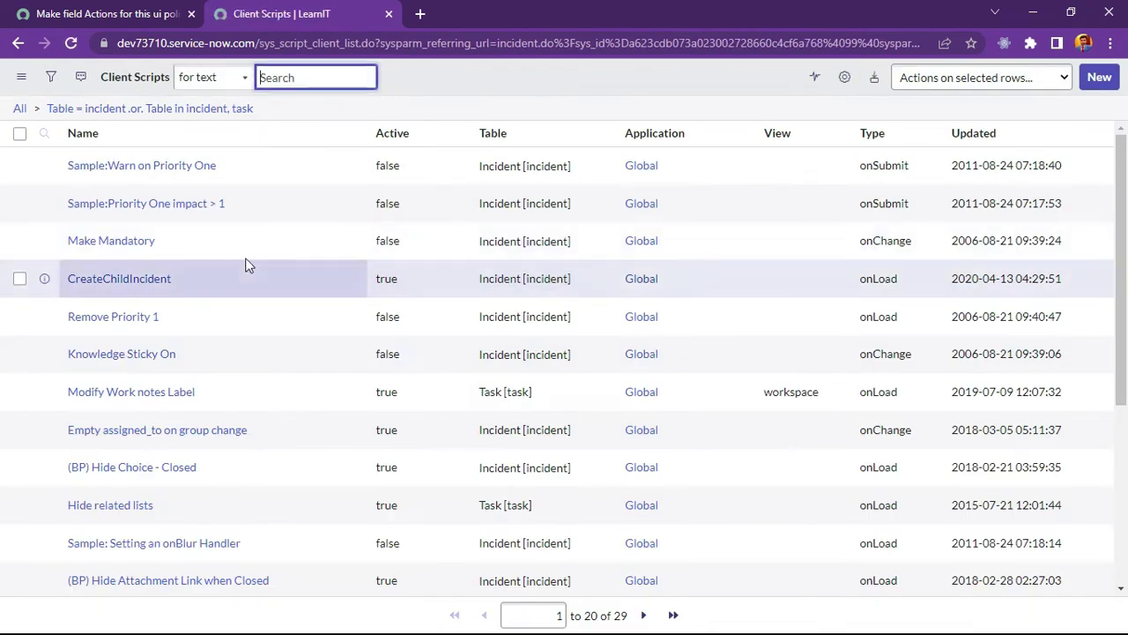
{"action": "left_click", "coordinate": [962, 133]}
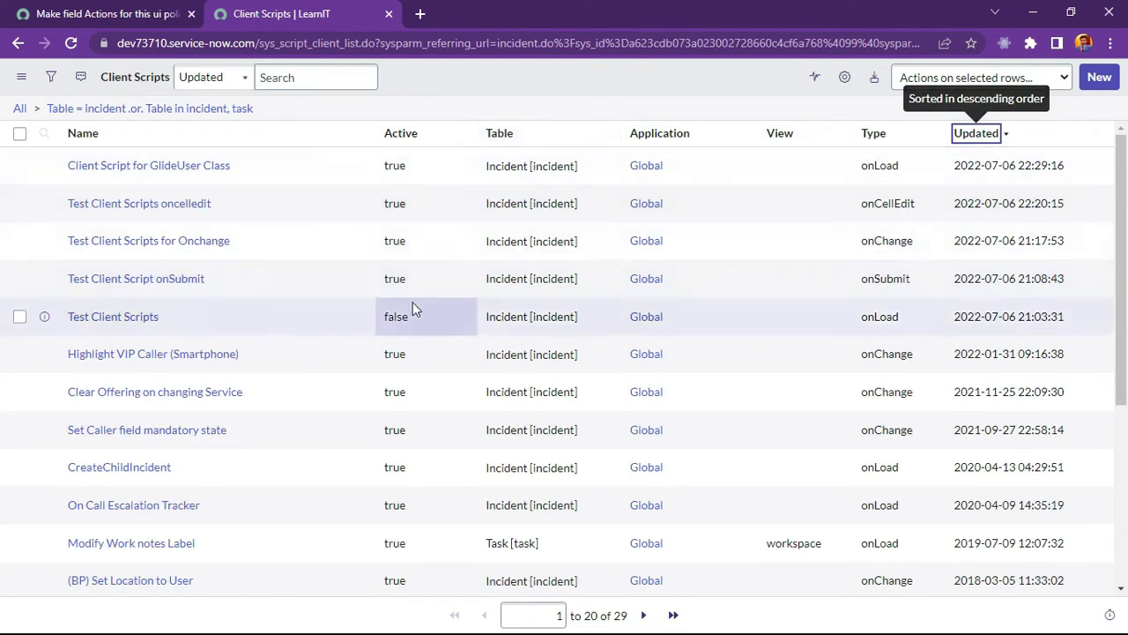
Set Active to false for the four most recently updated client scripts, from "Client Script for GlideUser Class" through "Test Client Script onSubmit"
{"action": "double_click", "coordinate": [425, 167]}
{"action": "left_click_drag", "start_coordinate": [424, 205], "coordinate": [426, 275]}
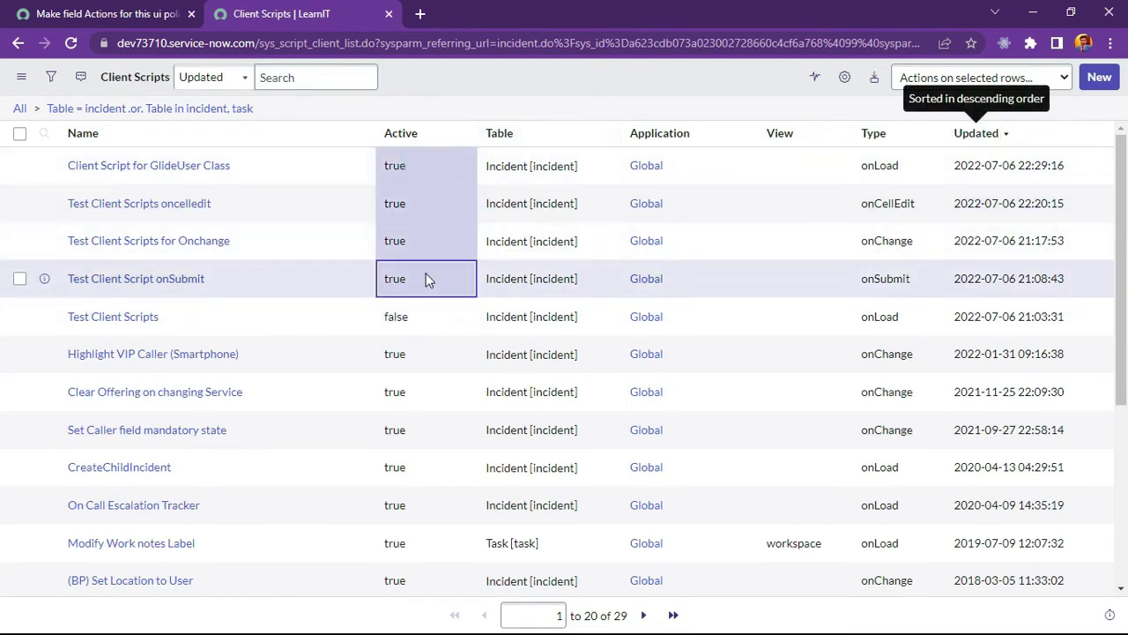
{"action": "double_click", "coordinate": [426, 278]}
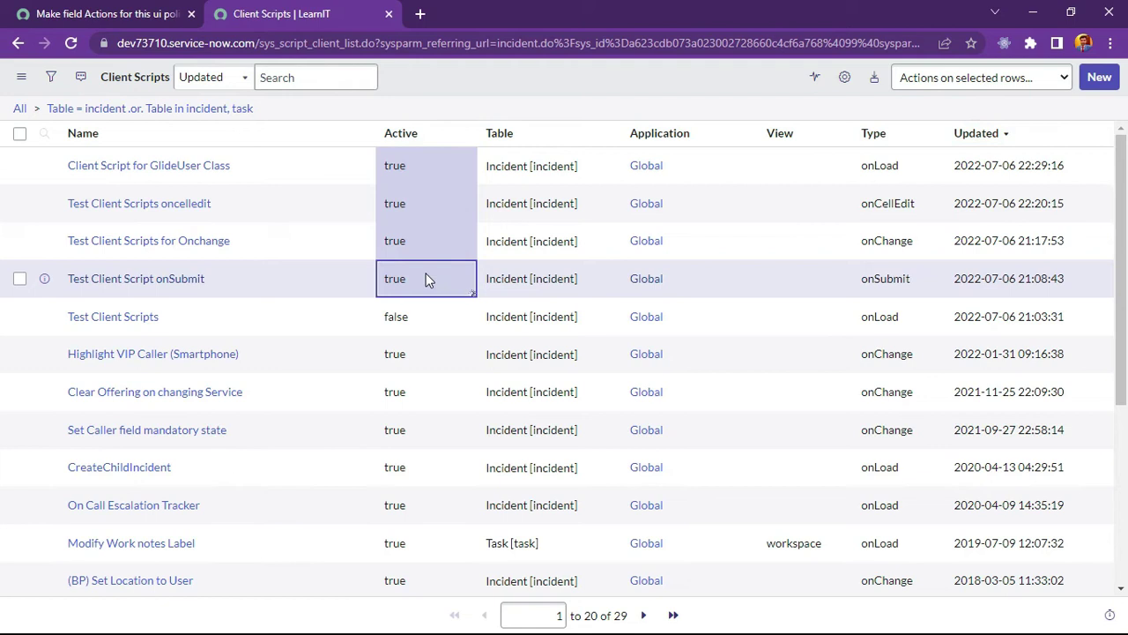
{"action": "left_click", "coordinate": [426, 278]}
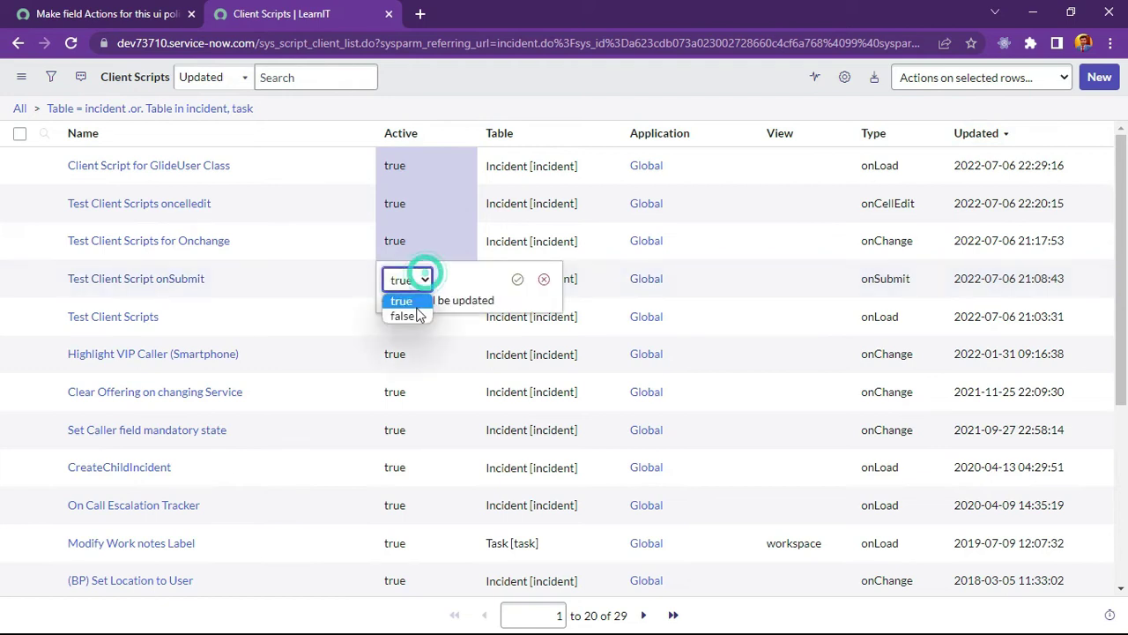
{"action": "left_click", "coordinate": [413, 315]}
{"action": "left_click", "coordinate": [518, 280]}
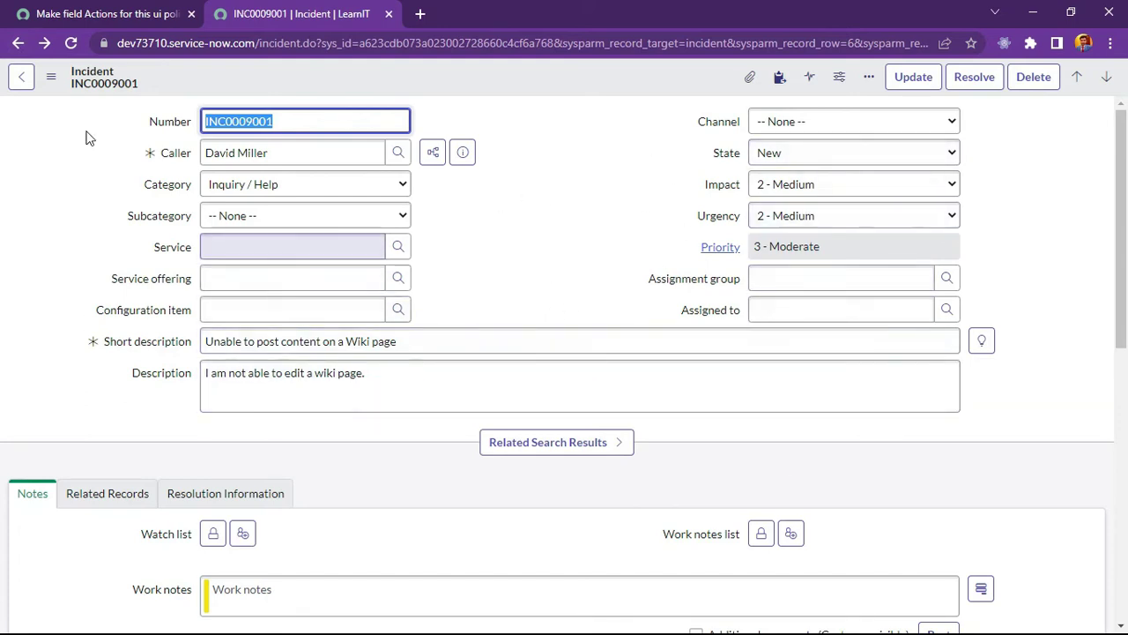
Review the saved UI policy and the State choices on the INC0009001 incident form
{"action": "left_click", "coordinate": [77, 12]}
{"action": "scroll", "coordinate": [507, 430], "scroll_direction": "down", "scroll_amount": 4}
{"action": "scroll", "coordinate": [494, 441], "scroll_direction": "up", "scroll_amount": 4}
{"action": "key", "text": "ctrl+Tab"}
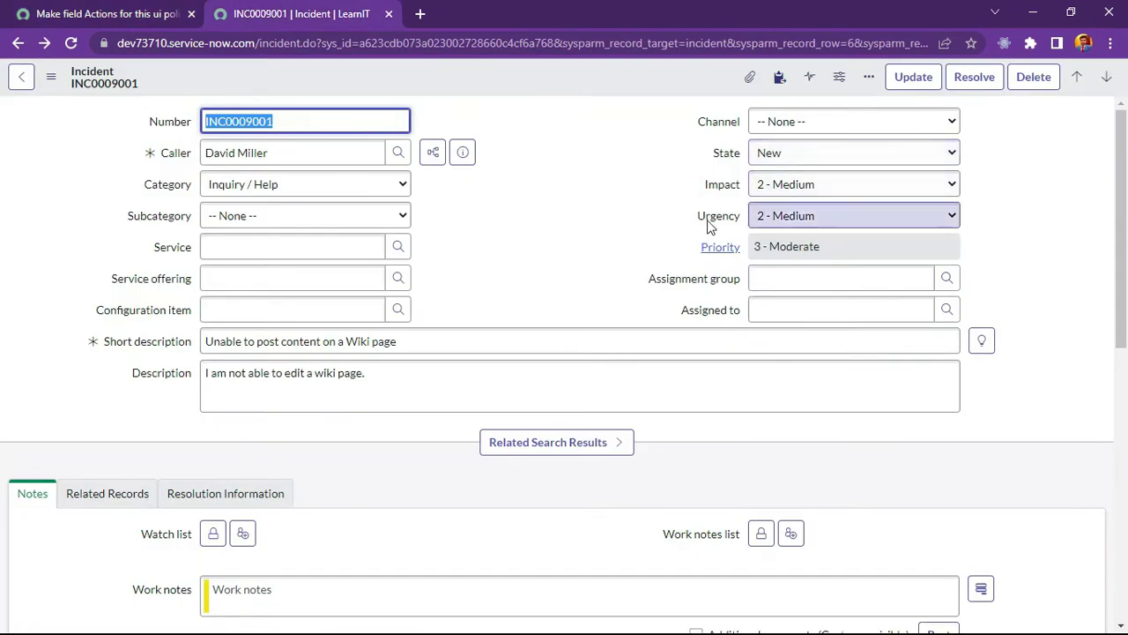
{"action": "left_click", "coordinate": [772, 157]}
{"action": "left_click", "coordinate": [772, 152]}
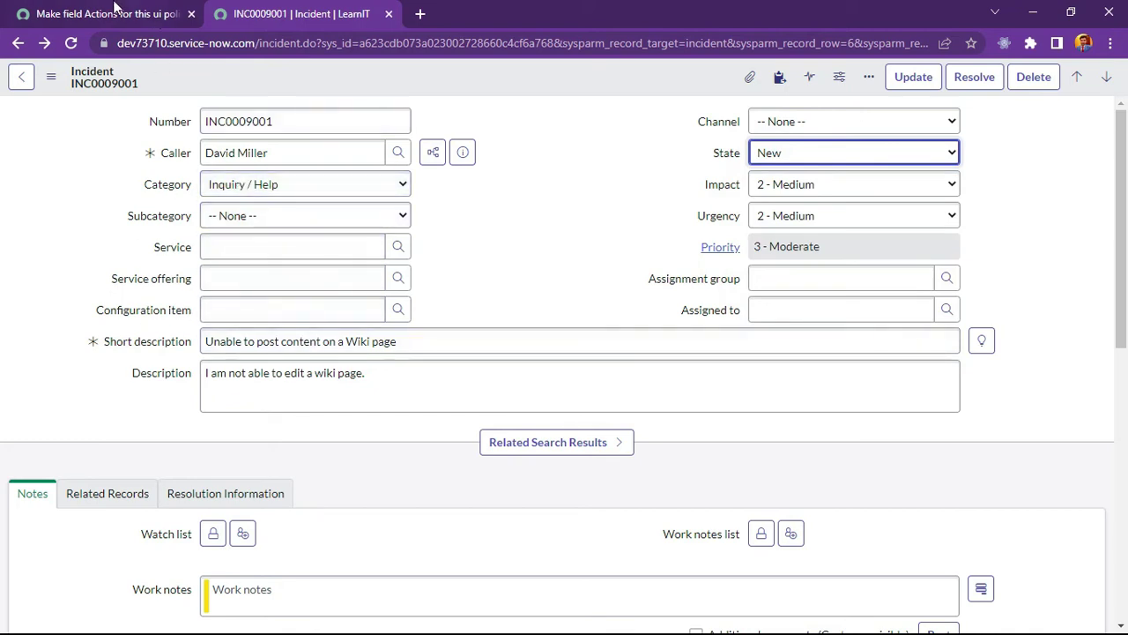
Open a new UI Policy Action record for the "Make field Actions for this ui policy" policy
{"action": "key", "text": "ctrl+Tab"}
{"action": "scroll", "coordinate": [558, 390], "scroll_direction": "down", "scroll_amount": 5}
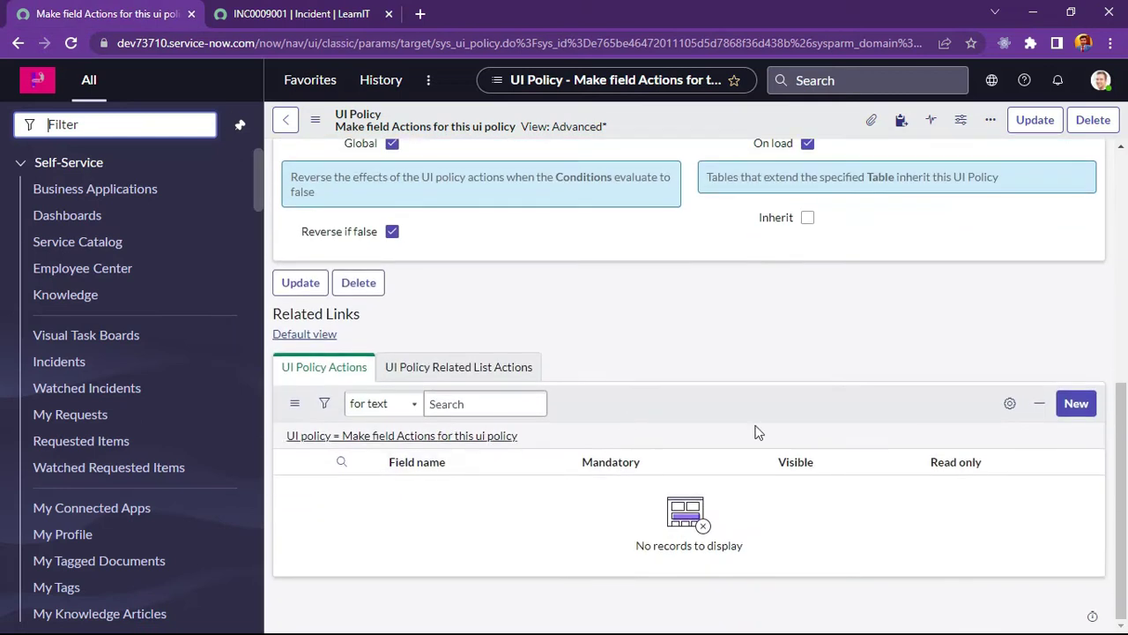
{"action": "left_click", "coordinate": [1074, 401]}
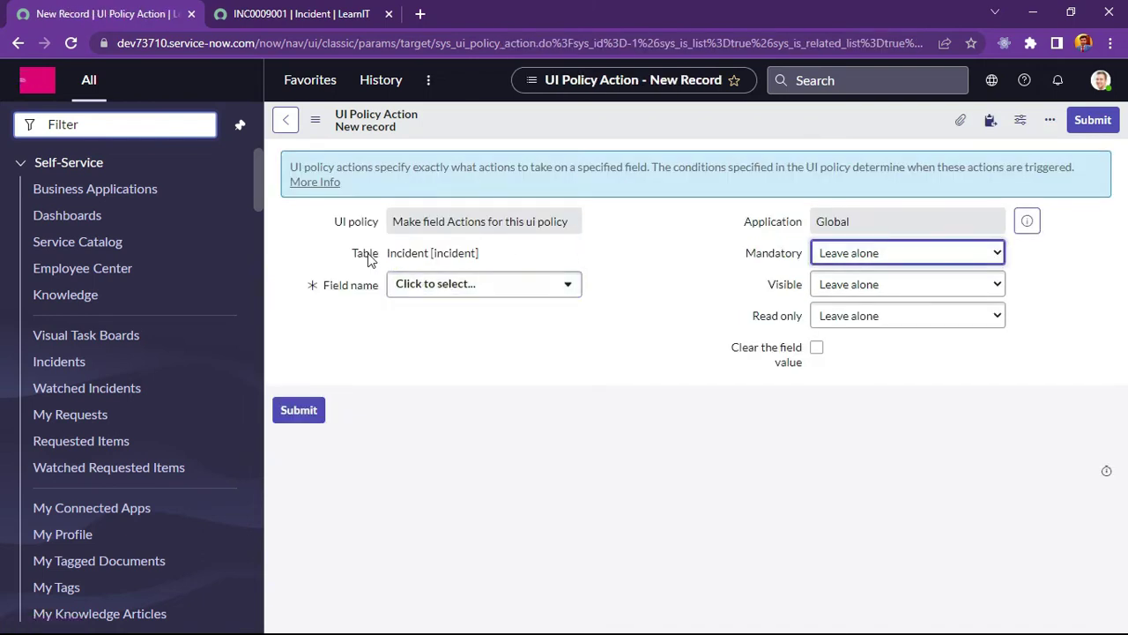
{"action": "left_click_drag", "start_coordinate": [397, 216], "coordinate": [574, 215]}
{"action": "left_click", "coordinate": [662, 388]}
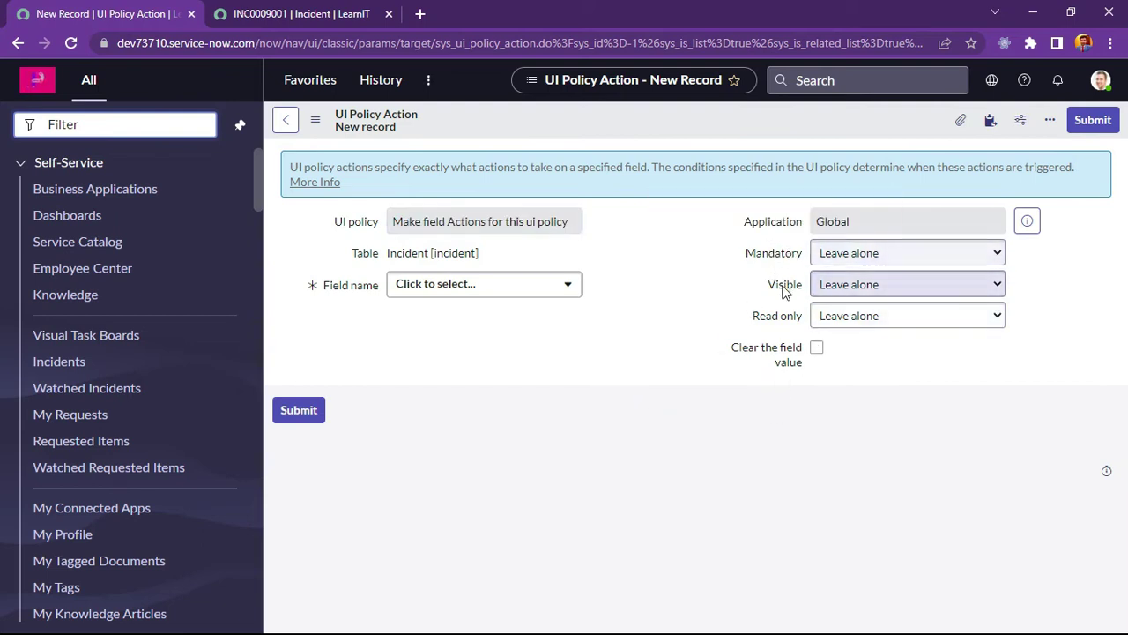
Submit the UI policy action with Field name set to Category and Read only set to True
{"action": "mouse_move", "coordinate": [790, 367]}
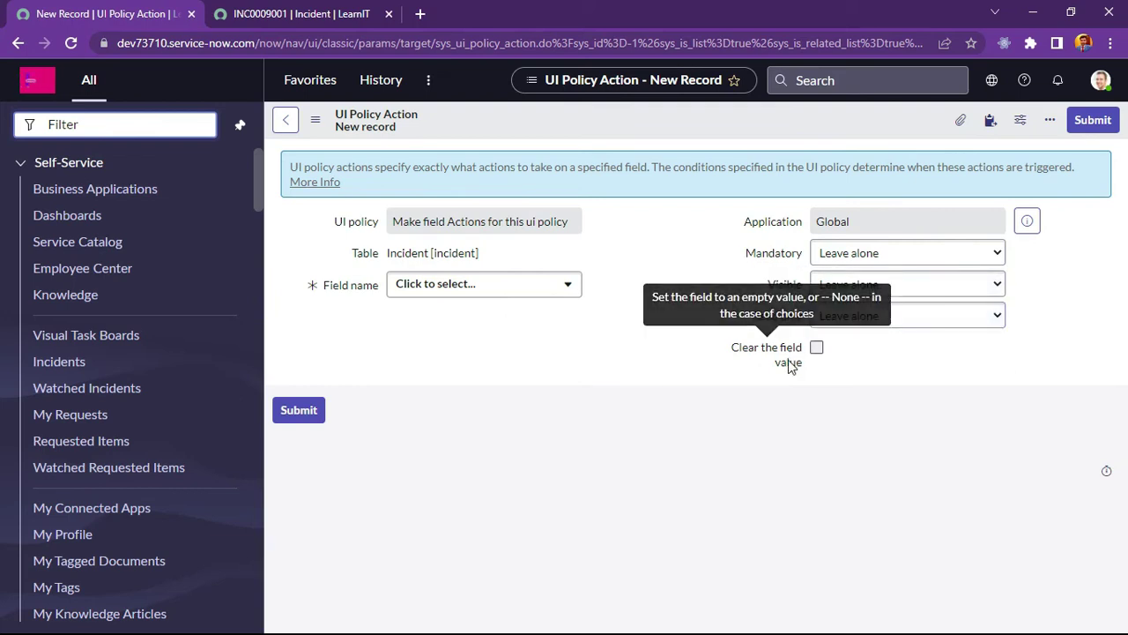
{"action": "left_click", "coordinate": [437, 285]}
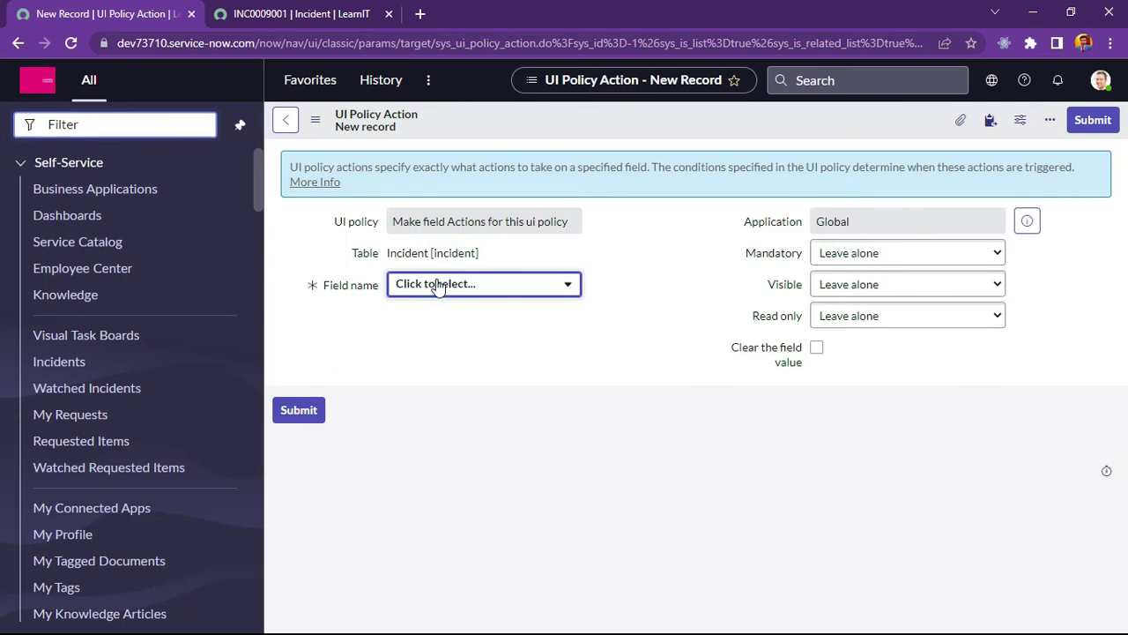
{"action": "left_click", "coordinate": [437, 285]}
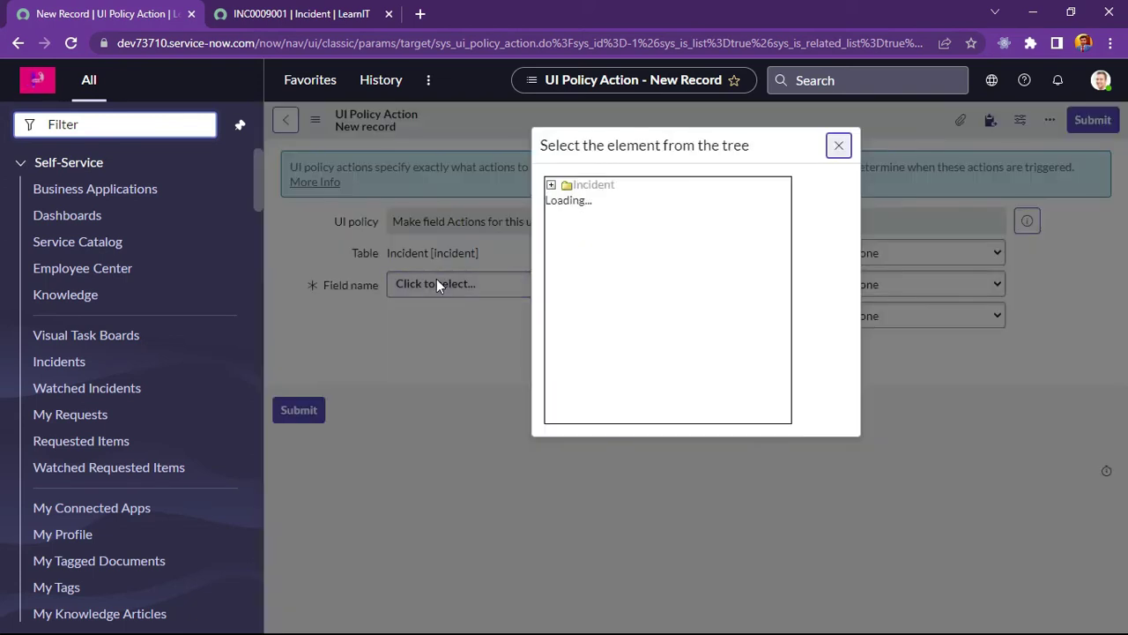
{"action": "key", "text": "ctrl+Tab"}
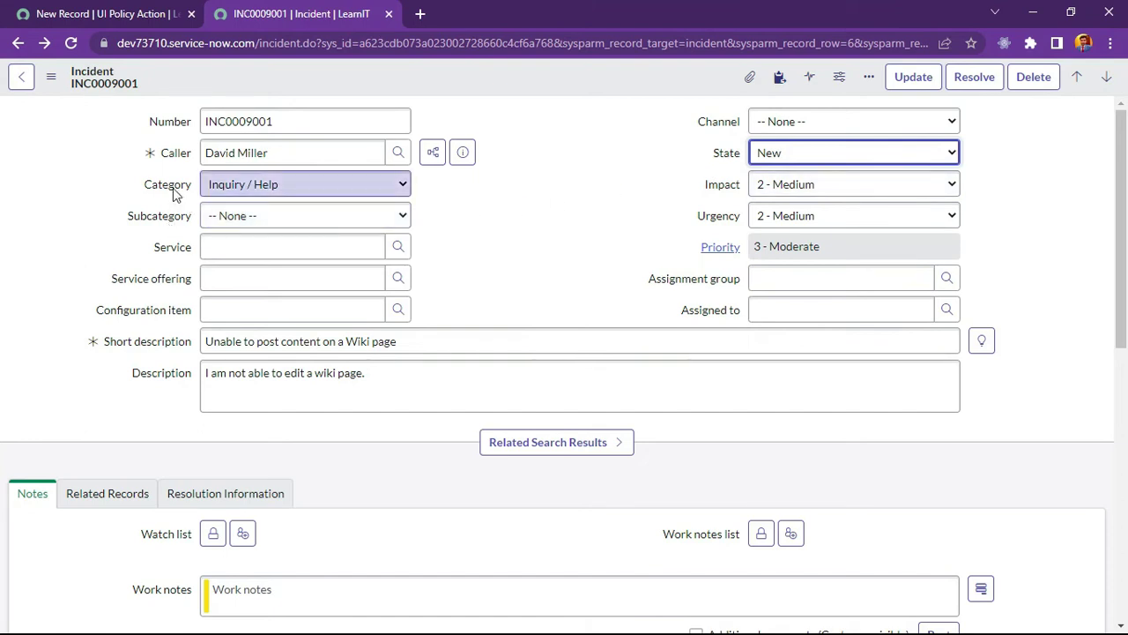
{"action": "key", "text": "ctrl+Tab"}
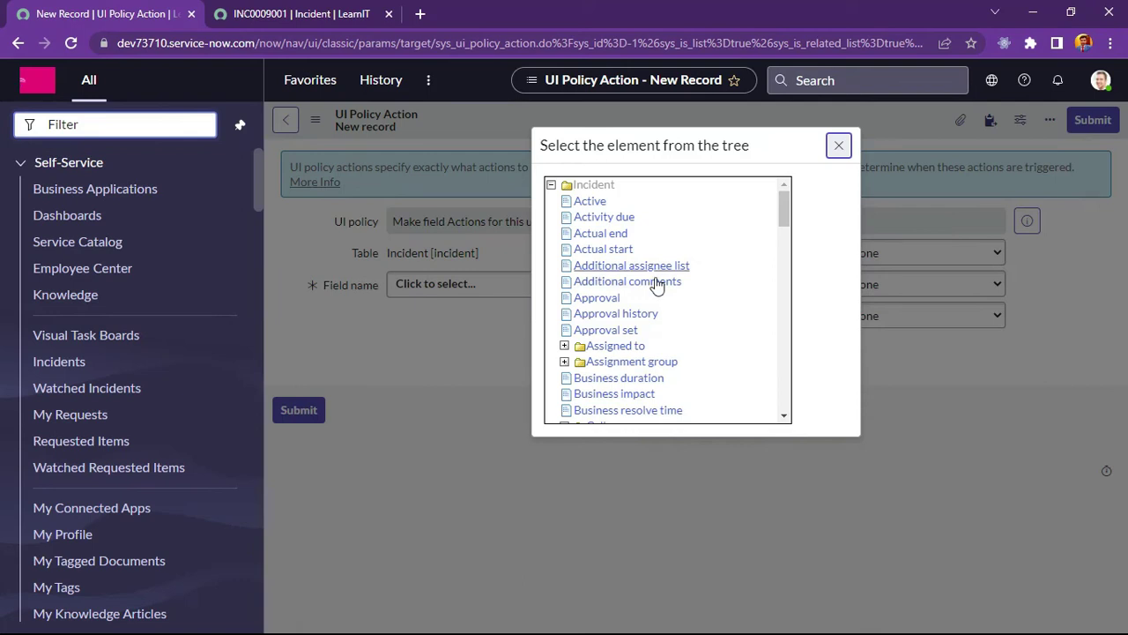
{"action": "scroll", "coordinate": [656, 300], "scroll_direction": "down", "scroll_amount": 2}
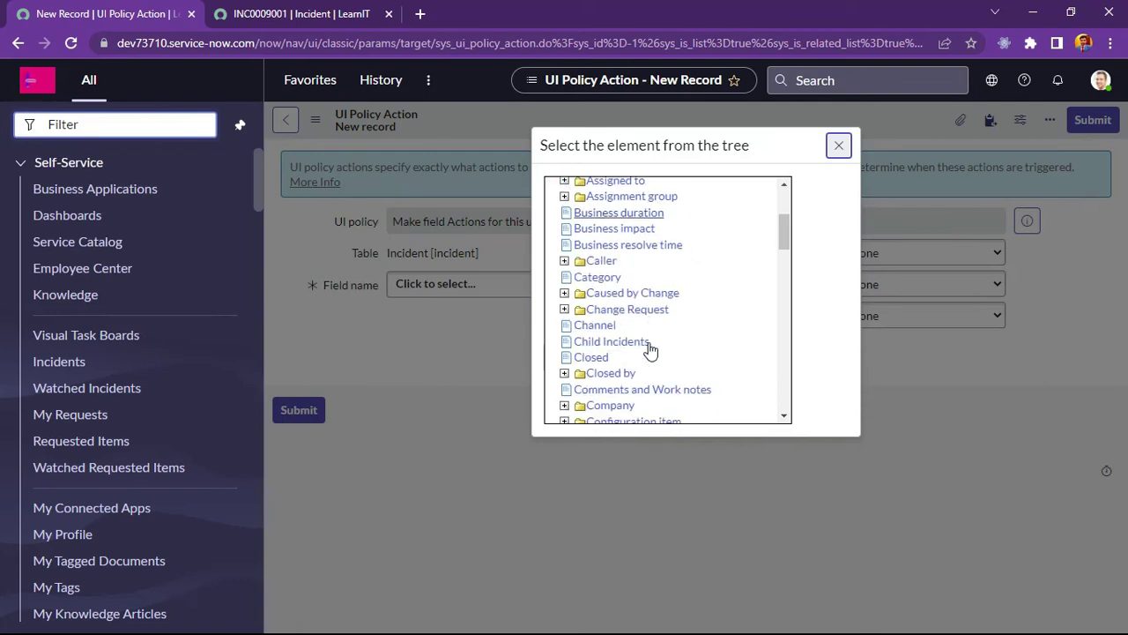
{"action": "left_click", "coordinate": [599, 276]}
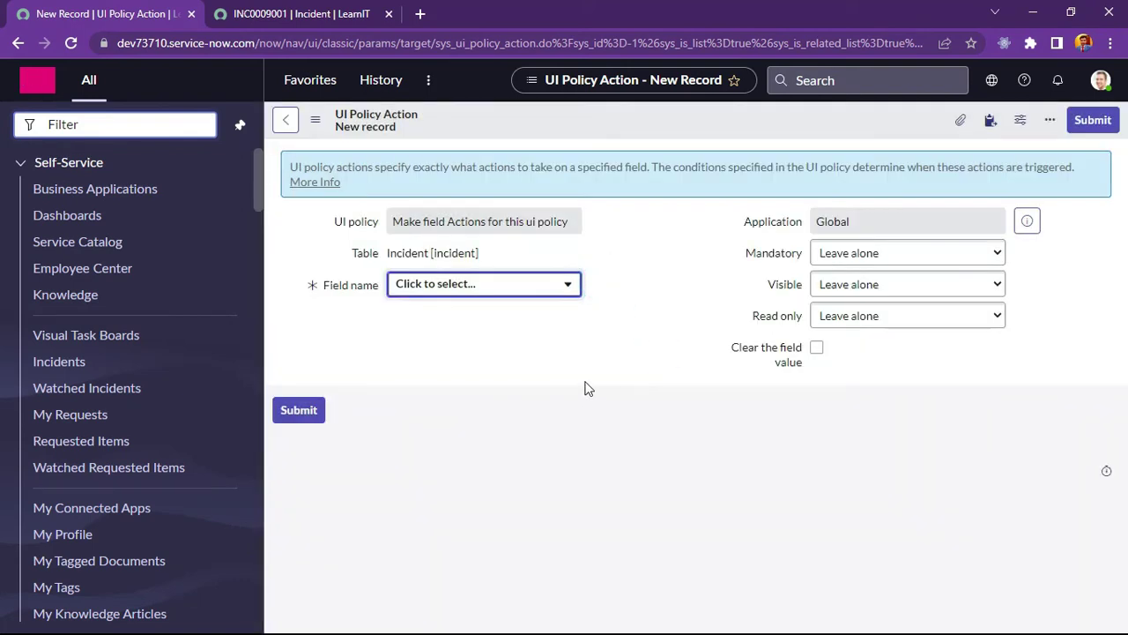
{"action": "left_click", "coordinate": [844, 319]}
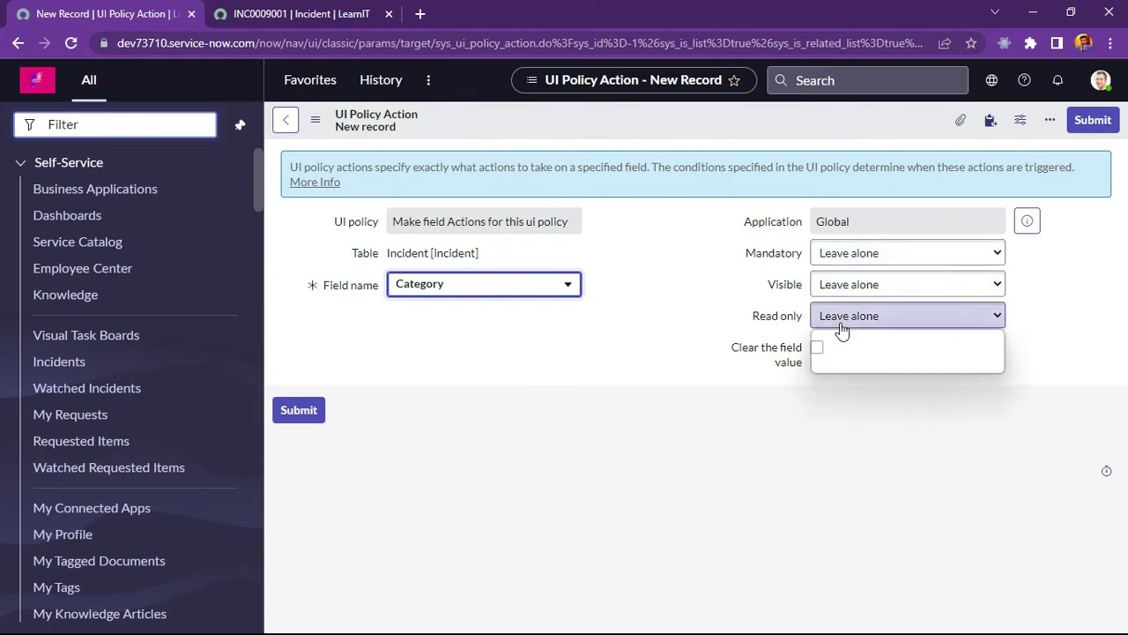
{"action": "left_click", "coordinate": [842, 346]}
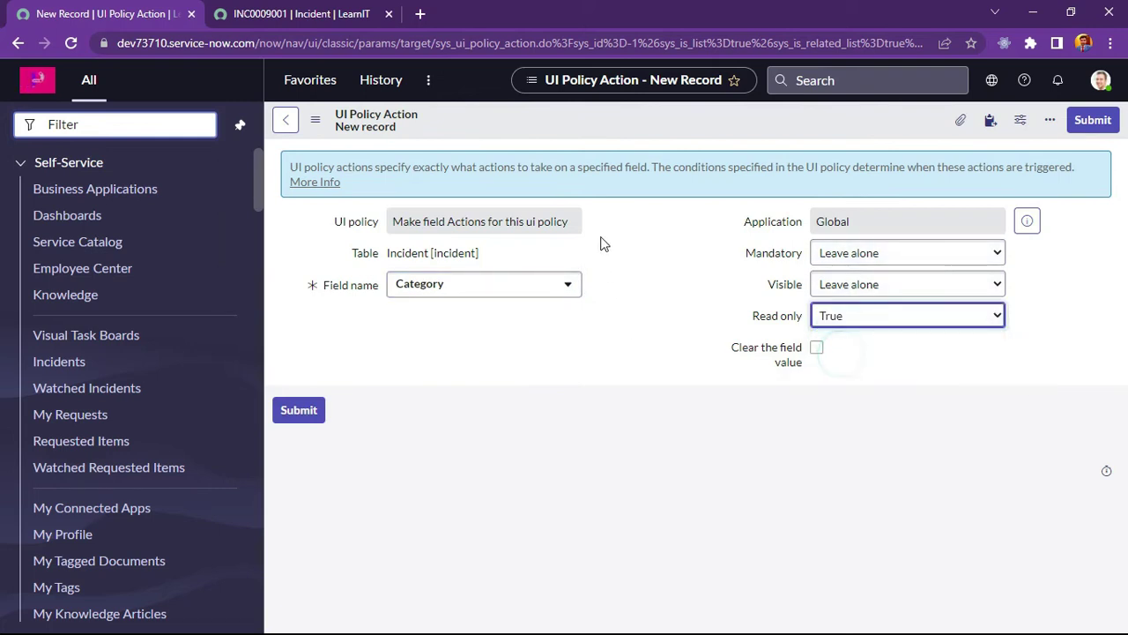
{"action": "left_click", "coordinate": [1097, 121]}
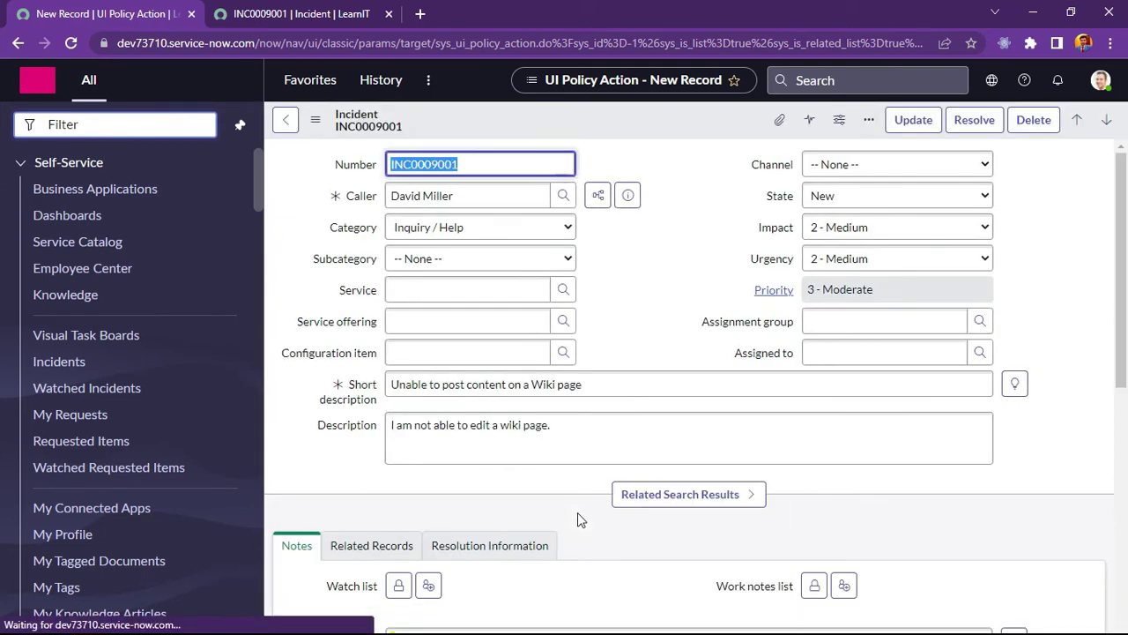
Open the UI Policies configured for the incident form and sort the list by Updated in descending order
{"action": "left_click", "coordinate": [291, 9]}
{"action": "key", "text": "ctrl+shift+Tab"}
{"action": "right_click", "coordinate": [520, 124]}
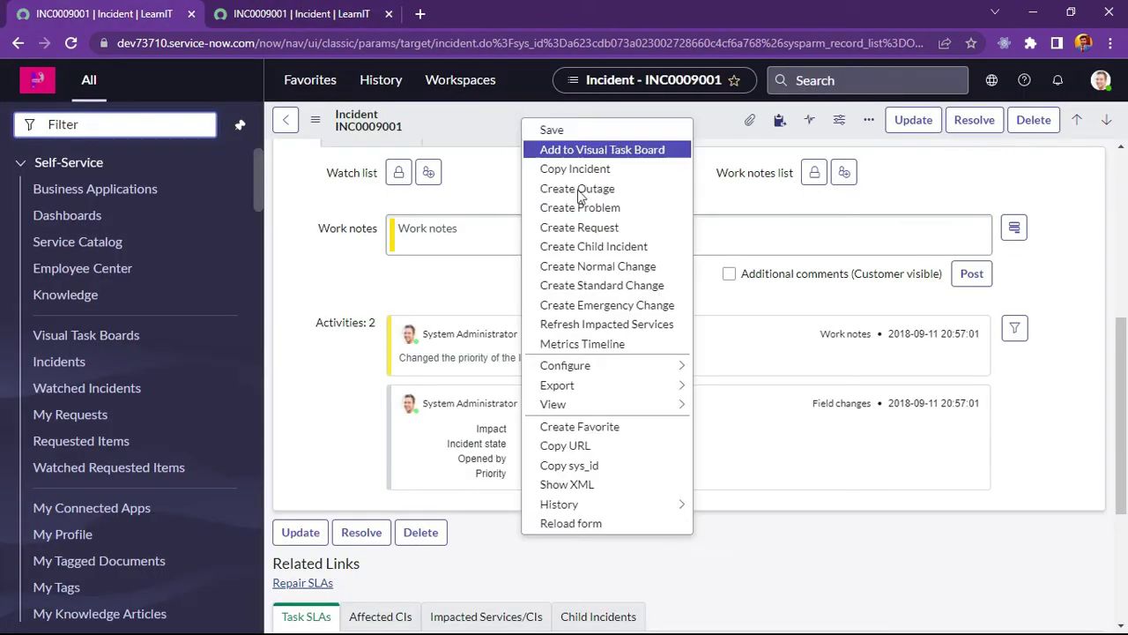
{"action": "mouse_move", "coordinate": [628, 365]}
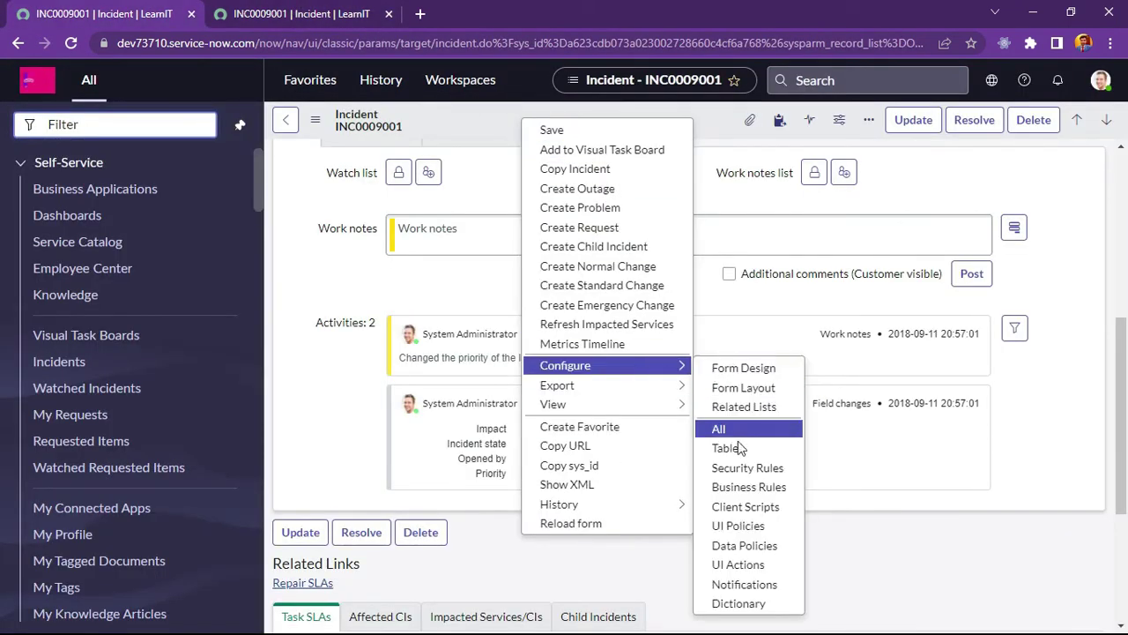
{"action": "left_click", "coordinate": [746, 531]}
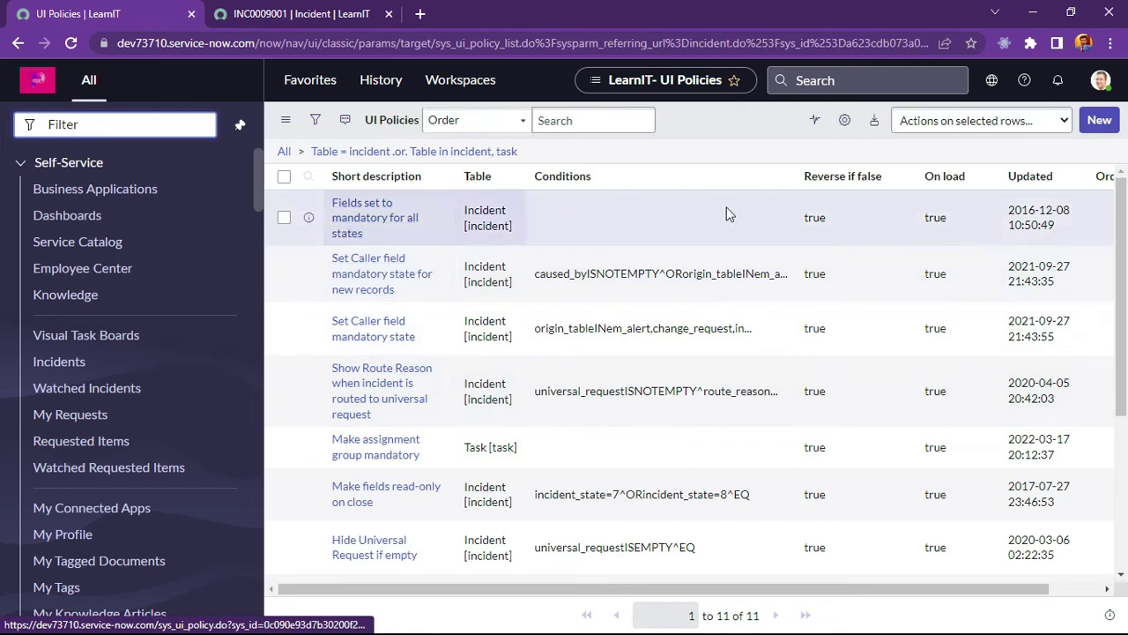
{"action": "left_click", "coordinate": [1023, 176]}
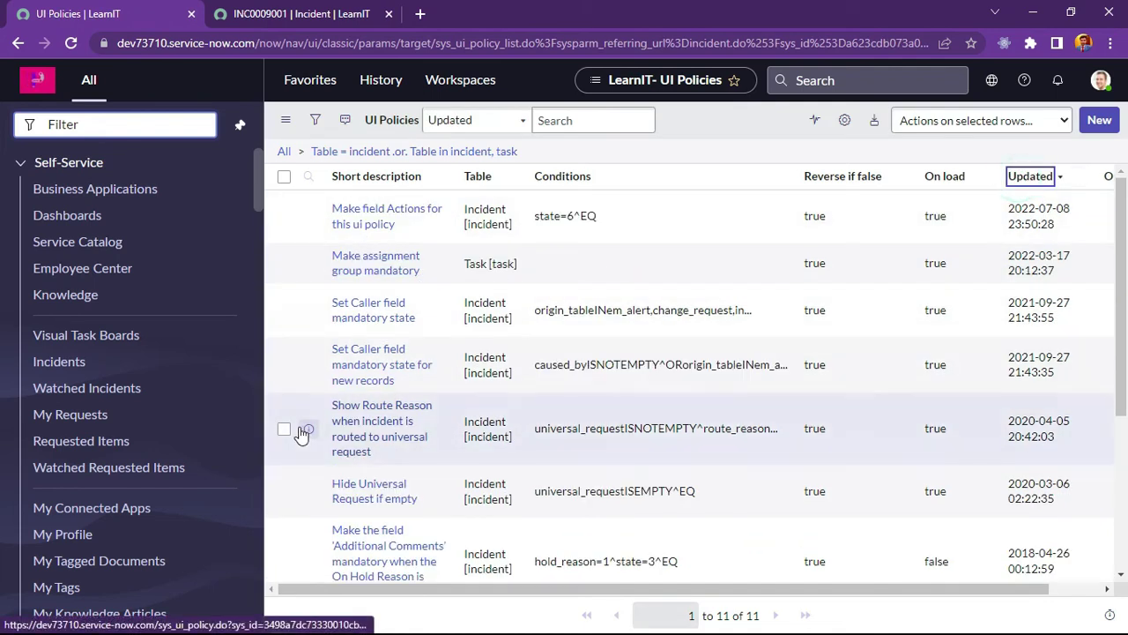
Open the "Make field Actions for this ui policy" record and review its UI Policy Actions list
{"action": "left_click", "coordinate": [371, 220]}
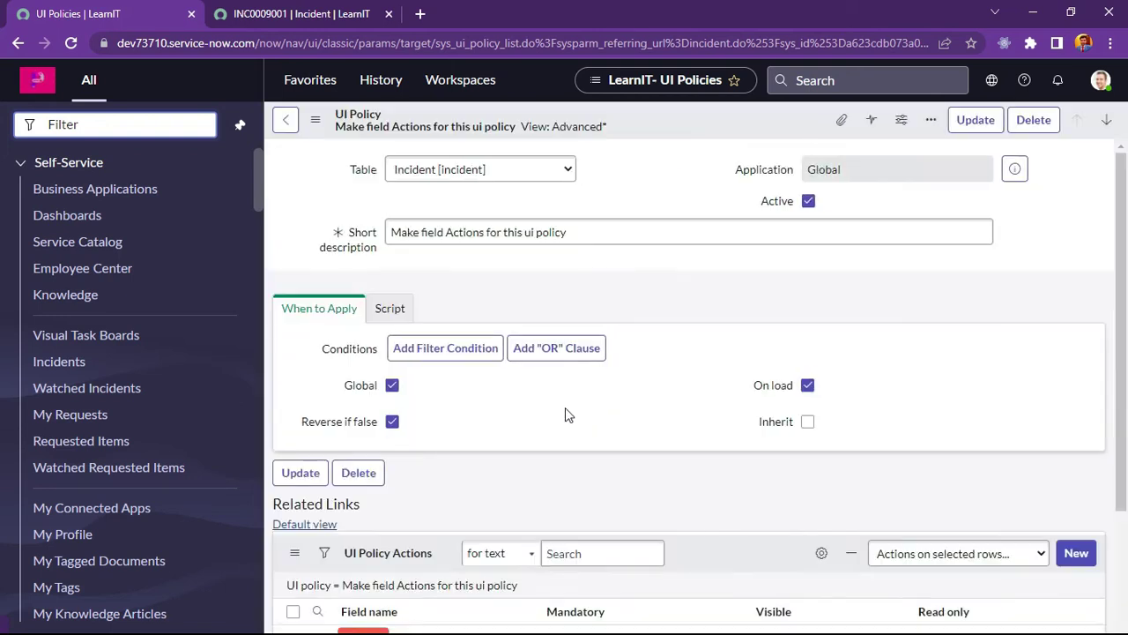
{"action": "scroll", "coordinate": [565, 407], "scroll_direction": "down", "scroll_amount": 1}
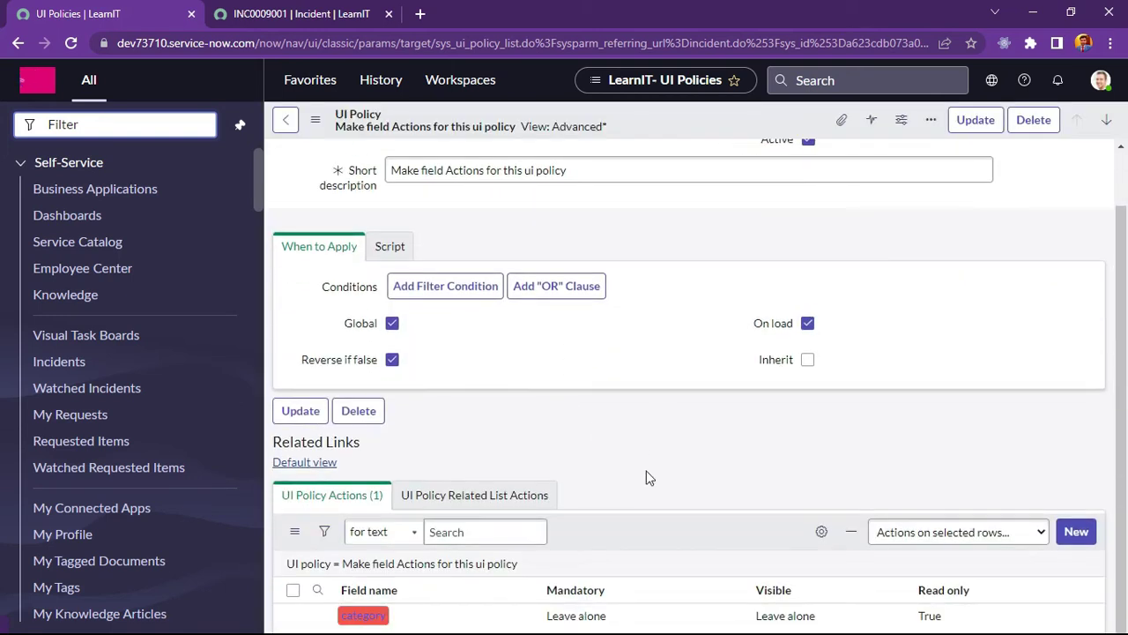
{"action": "scroll", "coordinate": [625, 494], "scroll_direction": "down", "scroll_amount": 5}
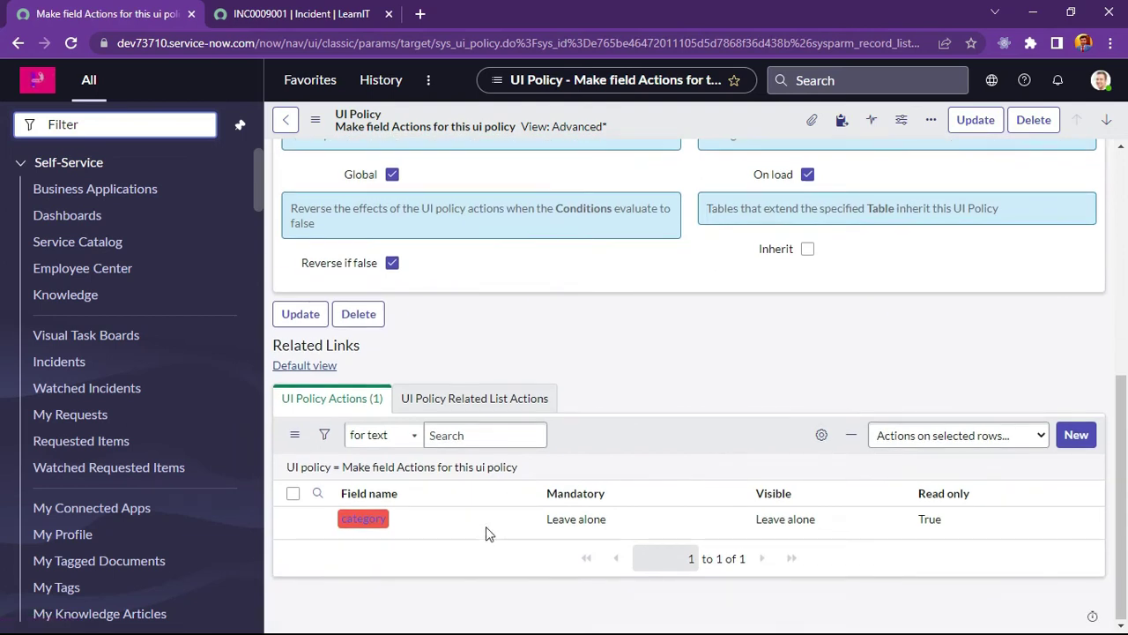
{"action": "left_click", "coordinate": [384, 524]}
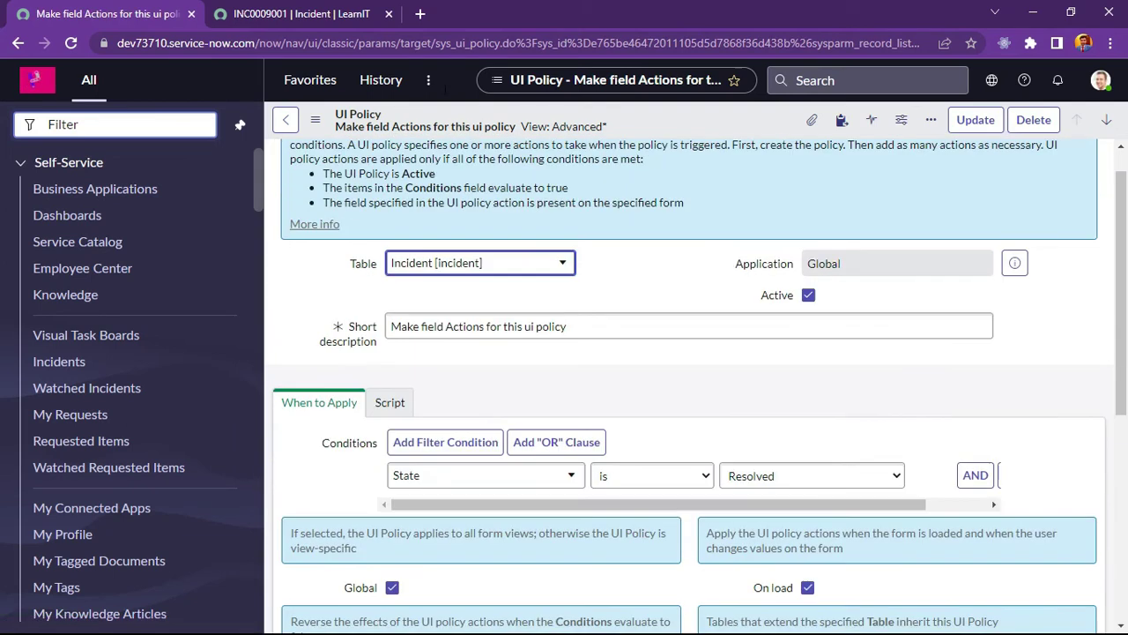
Reload the INC0009001 incident form and set State to Resolved to test the policy on the Category field
{"action": "key", "text": "ctrl+Tab"}
{"action": "right_click", "coordinate": [440, 83]}
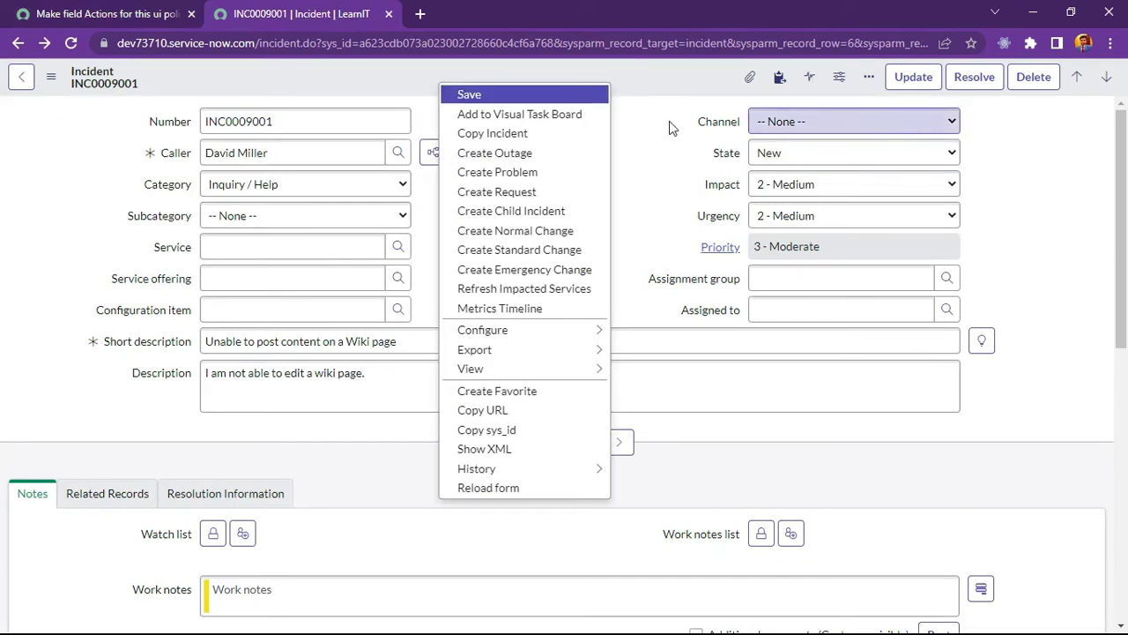
{"action": "left_click", "coordinate": [484, 488]}
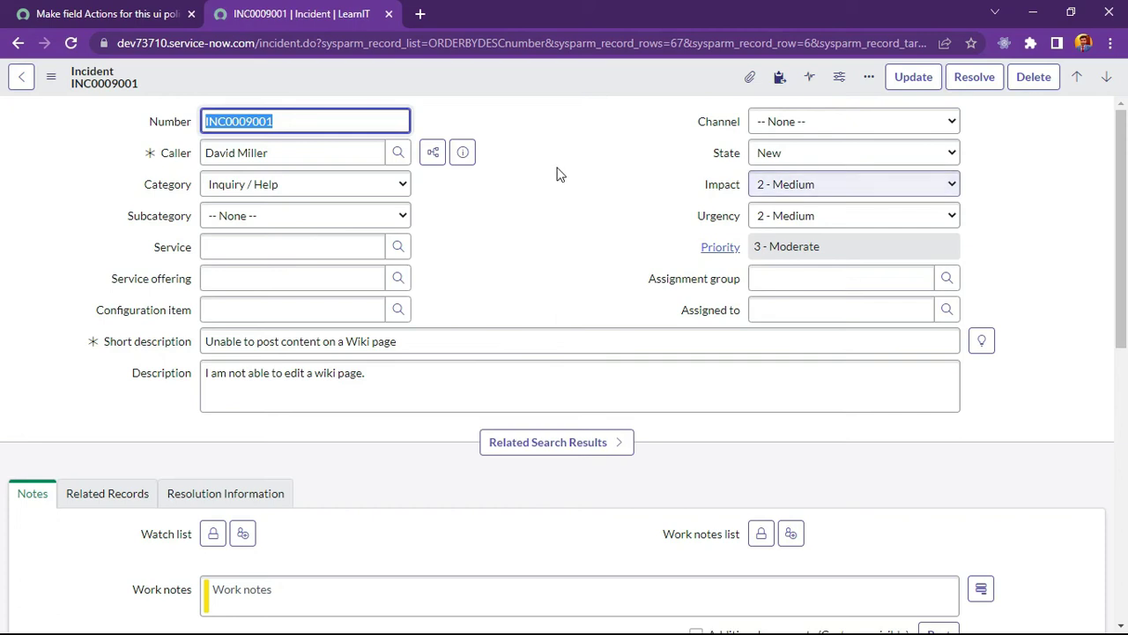
{"action": "left_click", "coordinate": [760, 126]}
{"action": "left_click", "coordinate": [760, 126]}
{"action": "left_click", "coordinate": [780, 158]}
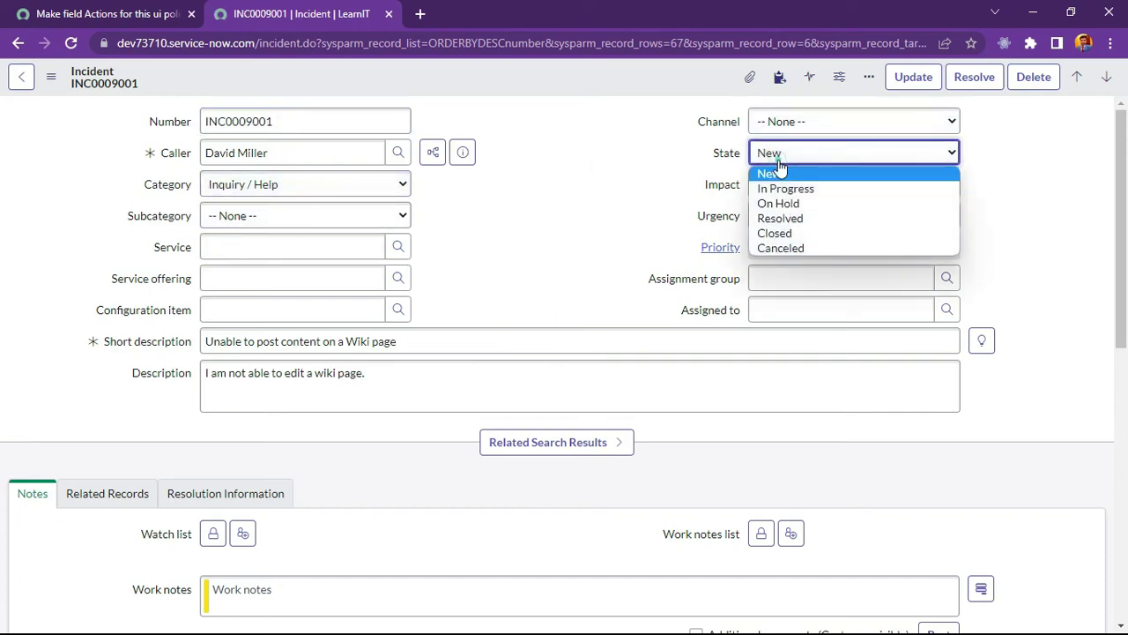
{"action": "left_click", "coordinate": [781, 219]}
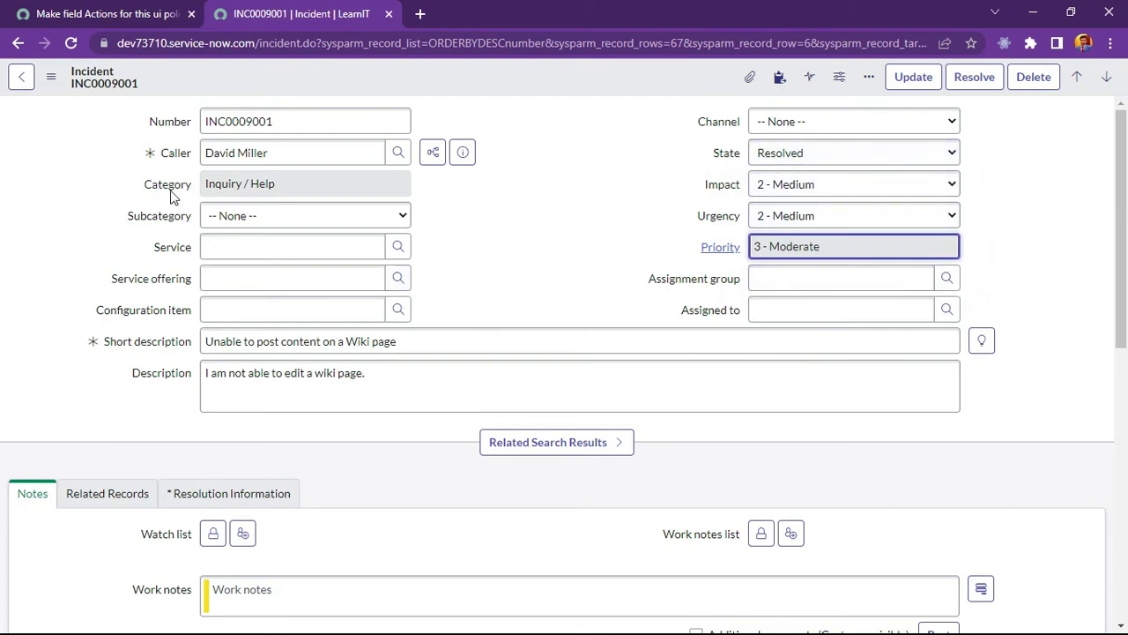
{"action": "left_click", "coordinate": [286, 181]}
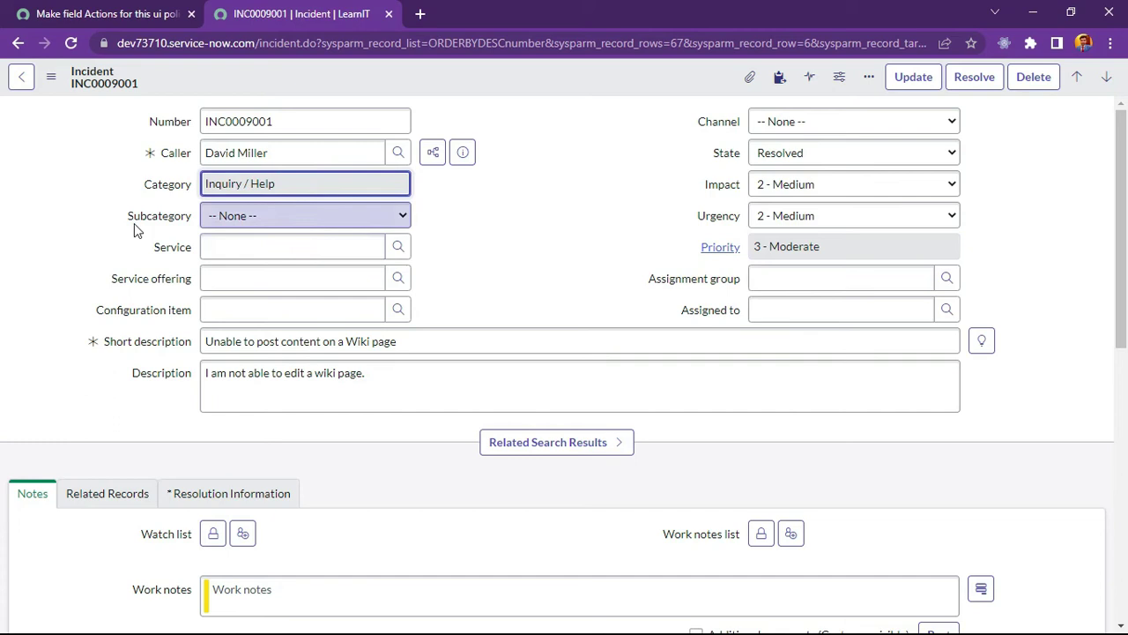
{"action": "left_click", "coordinate": [567, 202]}
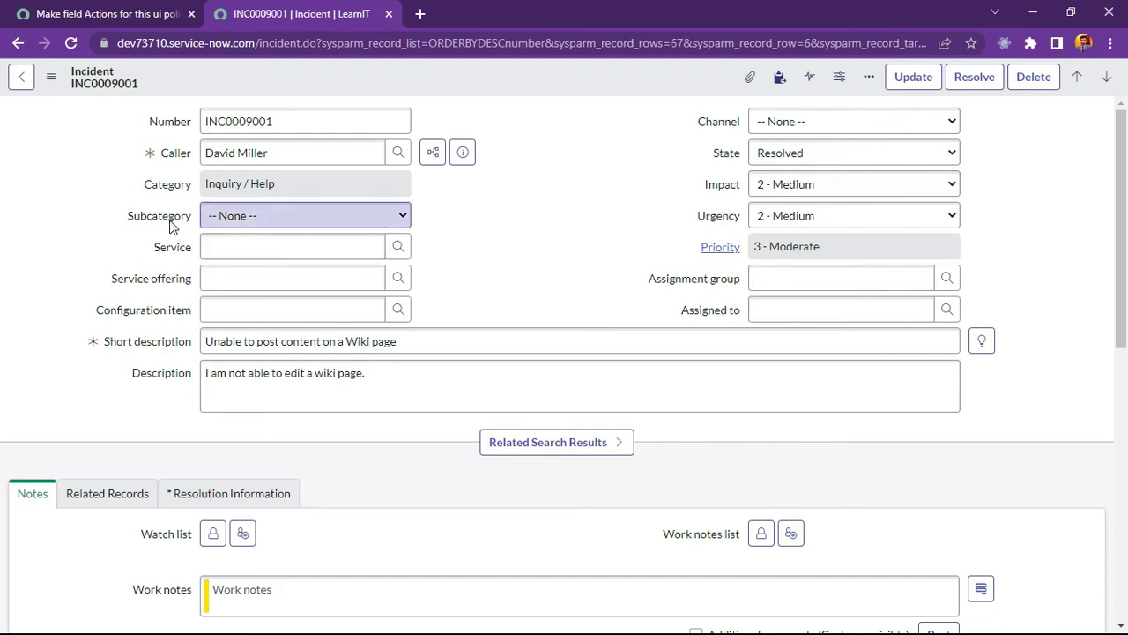
Add a UI policy action to the same policy for the Subcategory field with Mandatory set to True, and submit it
{"action": "left_click", "coordinate": [131, 10]}
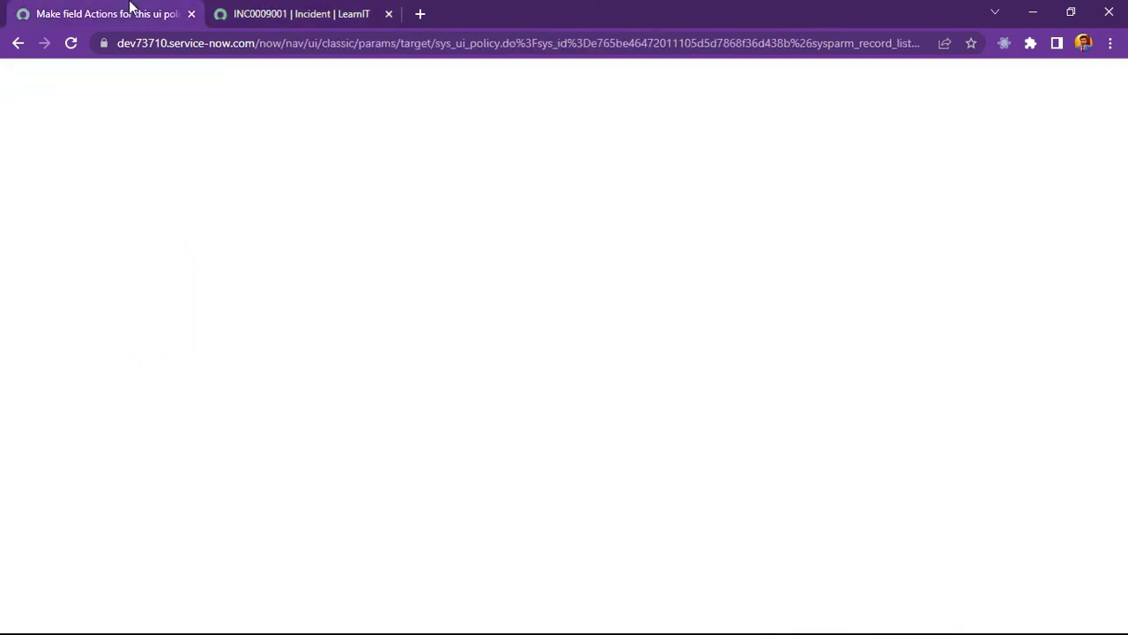
{"action": "scroll", "coordinate": [624, 465], "scroll_direction": "down", "scroll_amount": 5}
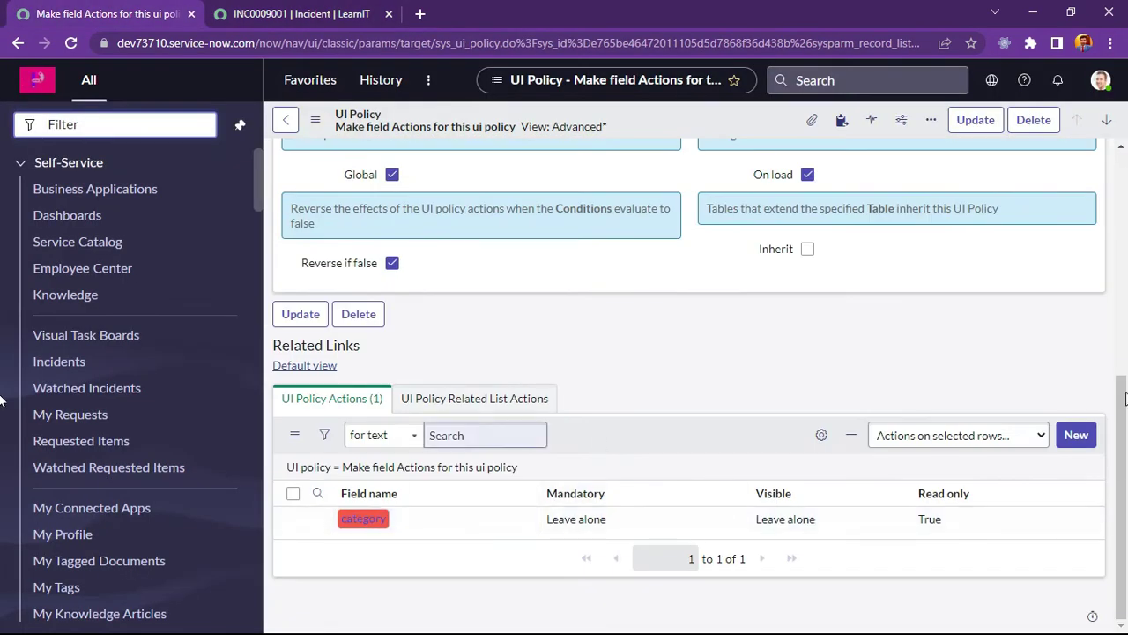
{"action": "left_click", "coordinate": [1085, 436]}
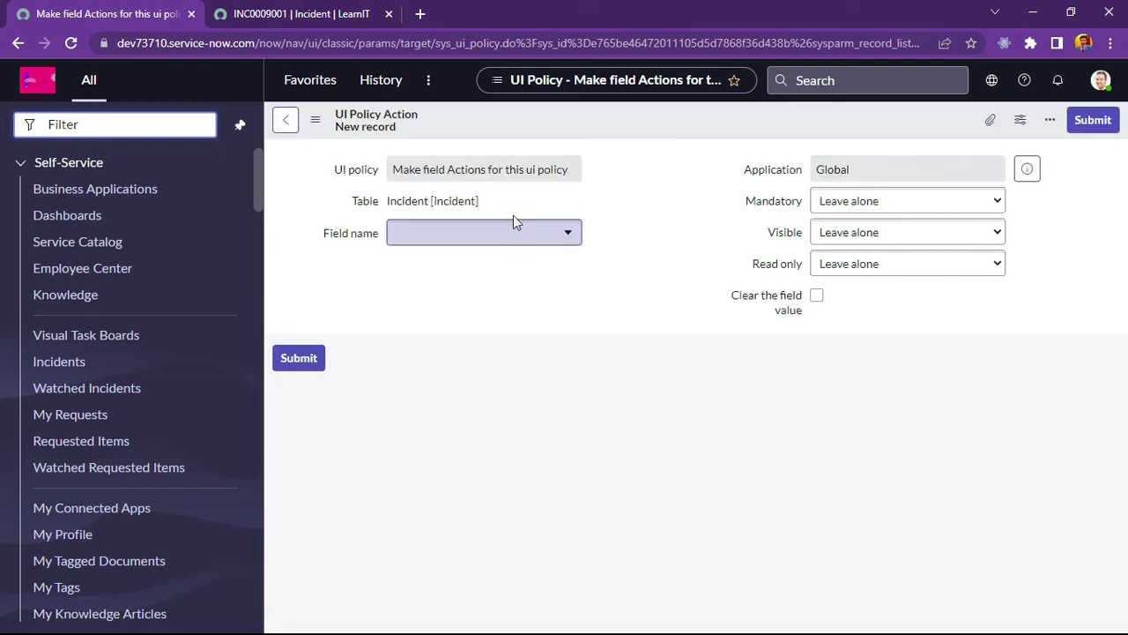
{"action": "left_click", "coordinate": [513, 235]}
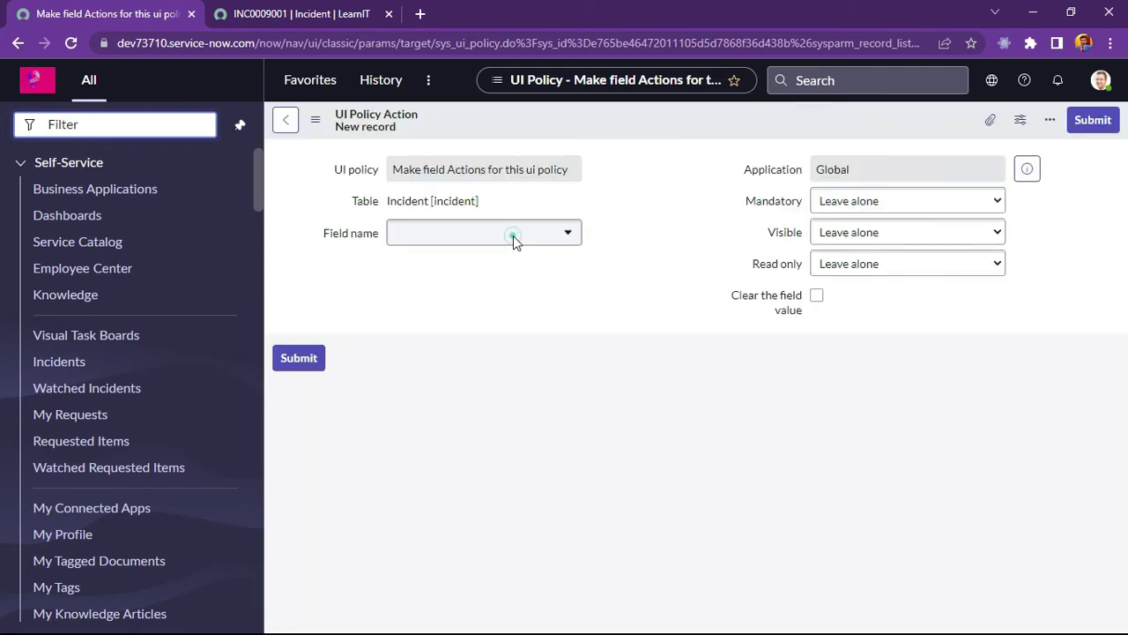
{"action": "left_click", "coordinate": [541, 283]}
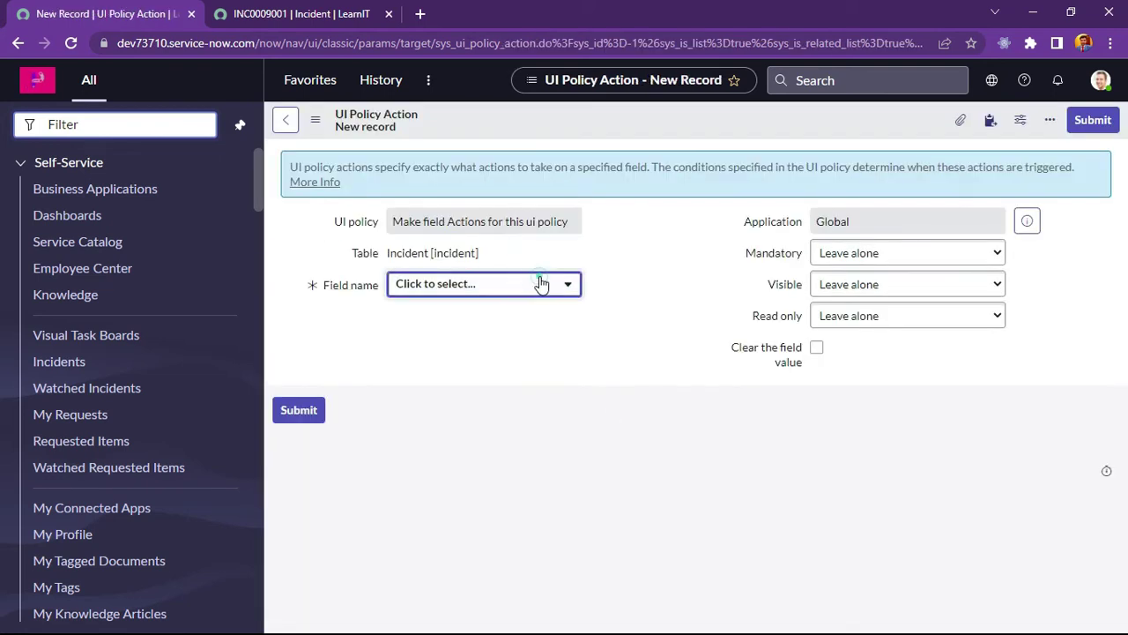
{"action": "scroll", "coordinate": [634, 352], "scroll_direction": "down", "scroll_amount": 10}
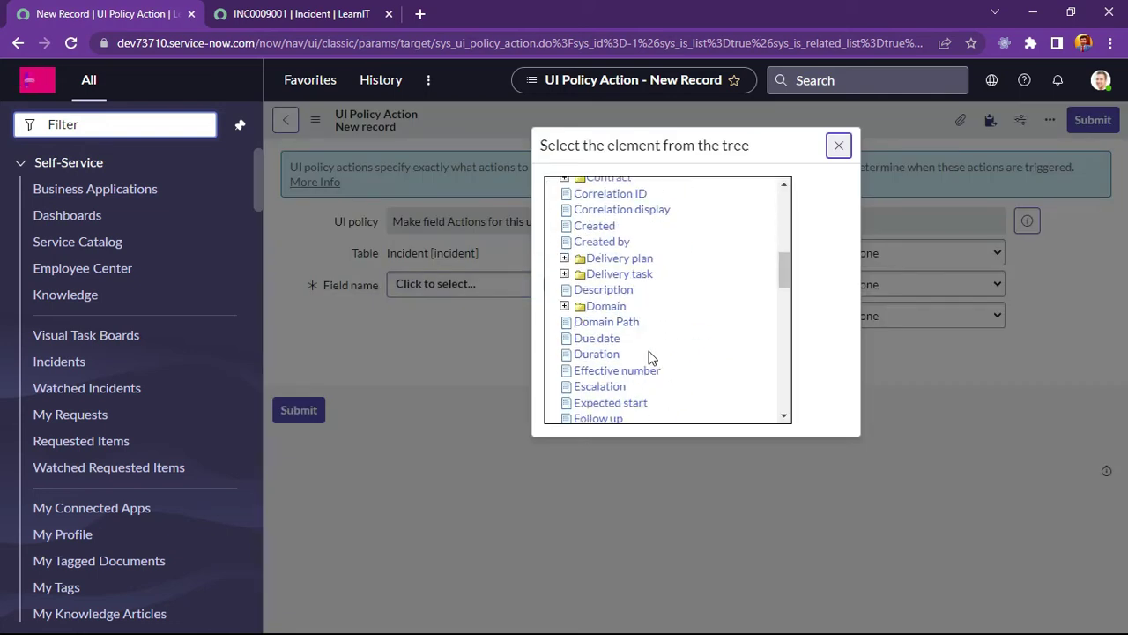
{"action": "scroll", "coordinate": [655, 360], "scroll_direction": "down", "scroll_amount": 3}
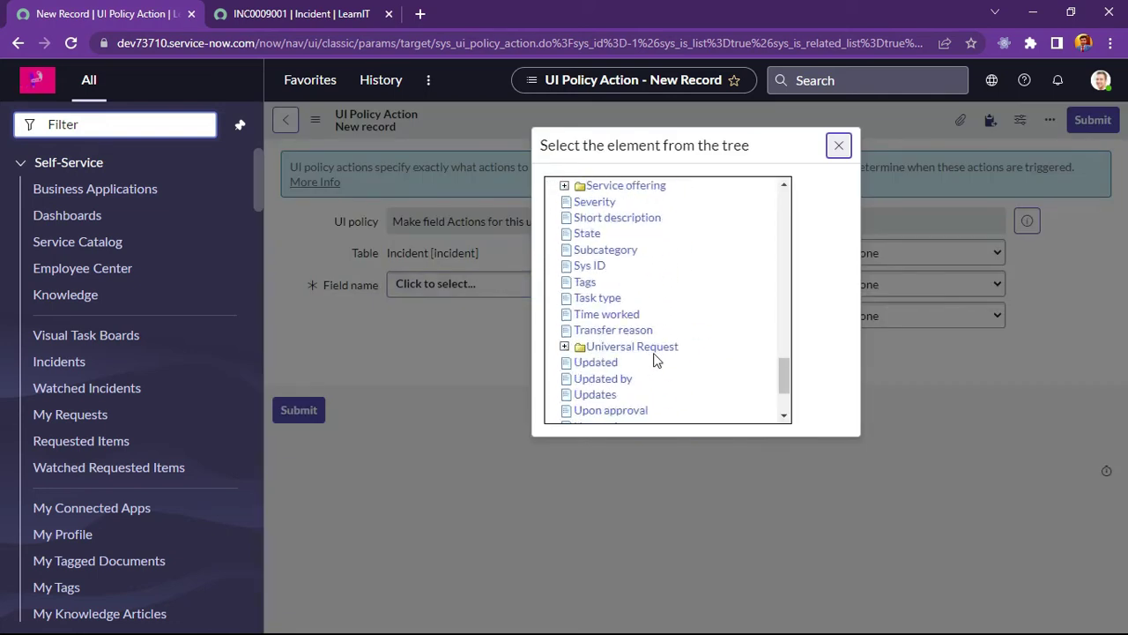
{"action": "left_click", "coordinate": [608, 251]}
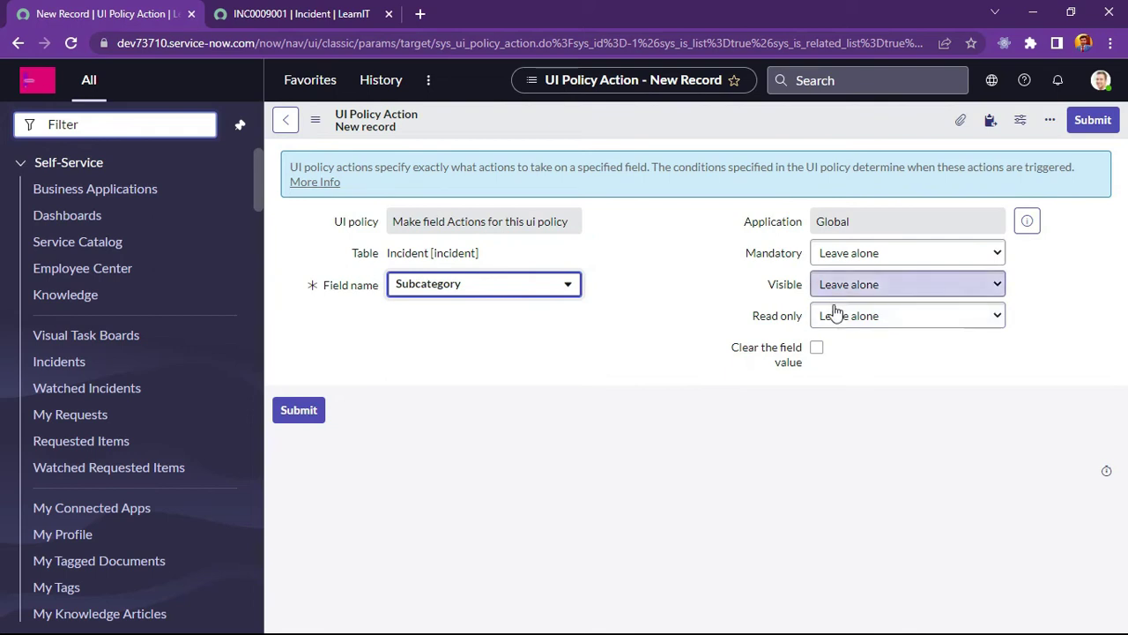
{"action": "left_click", "coordinate": [833, 253]}
{"action": "left_click", "coordinate": [842, 285]}
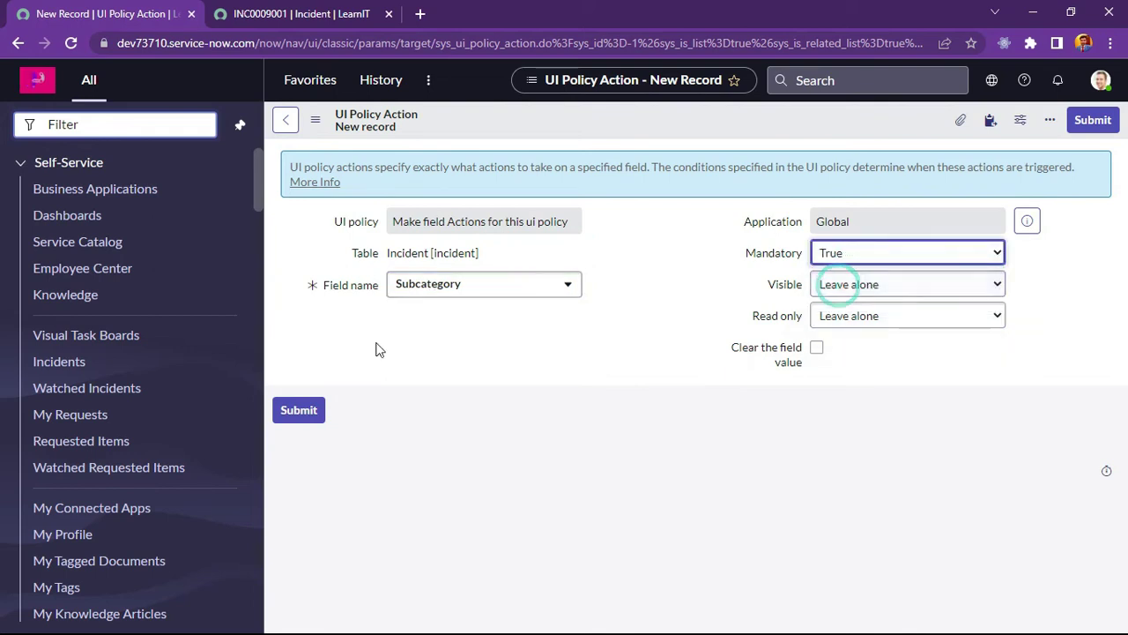
{"action": "left_click", "coordinate": [304, 413]}
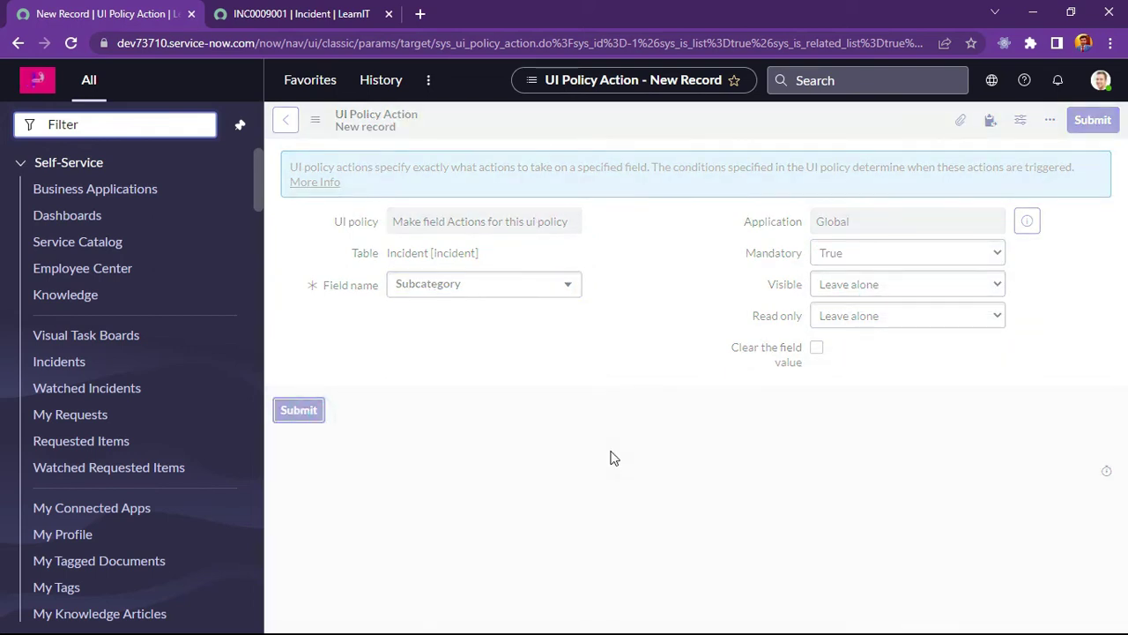
Start a new UI policy action on the same policy, after checking the incident form, and choose Service as its field
{"action": "left_click", "coordinate": [303, 7]}
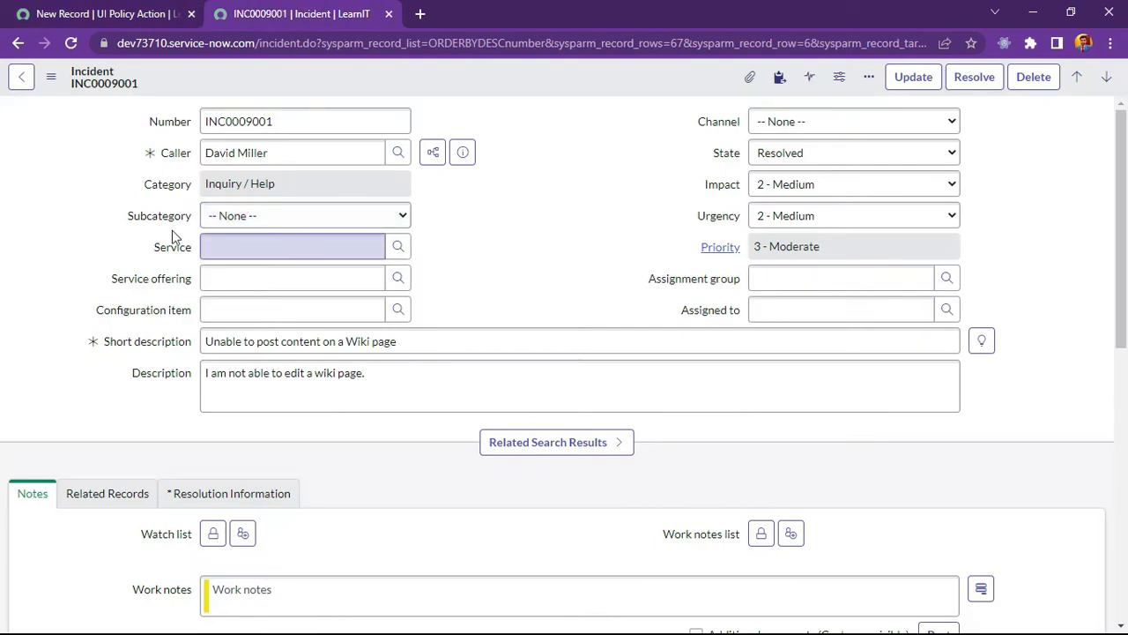
{"action": "left_click", "coordinate": [135, 9]}
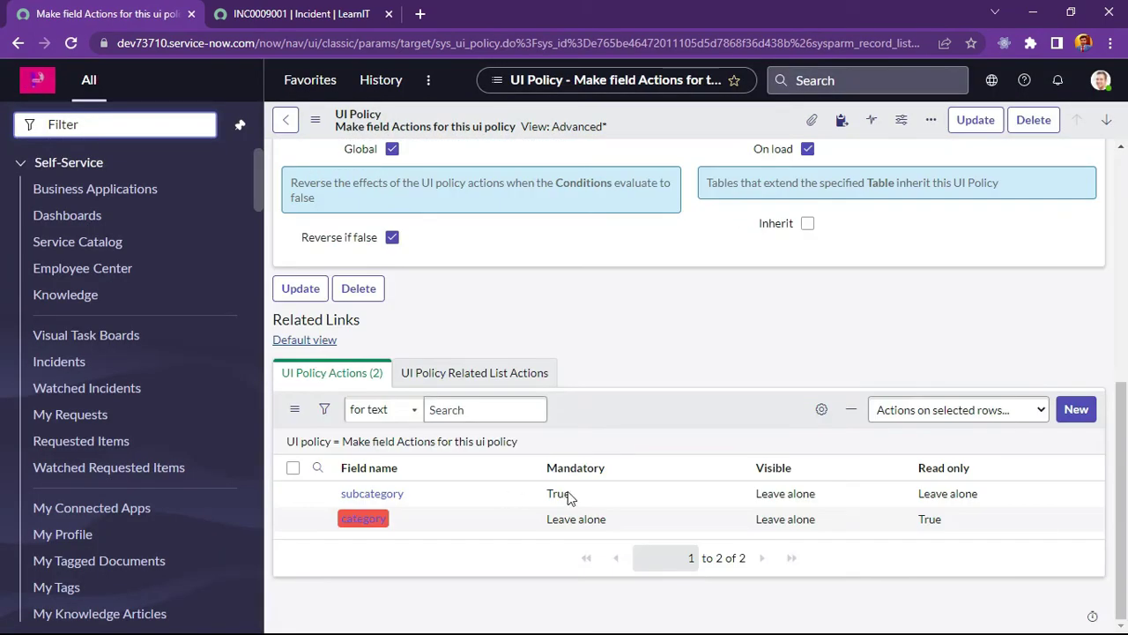
{"action": "left_click", "coordinate": [1076, 409]}
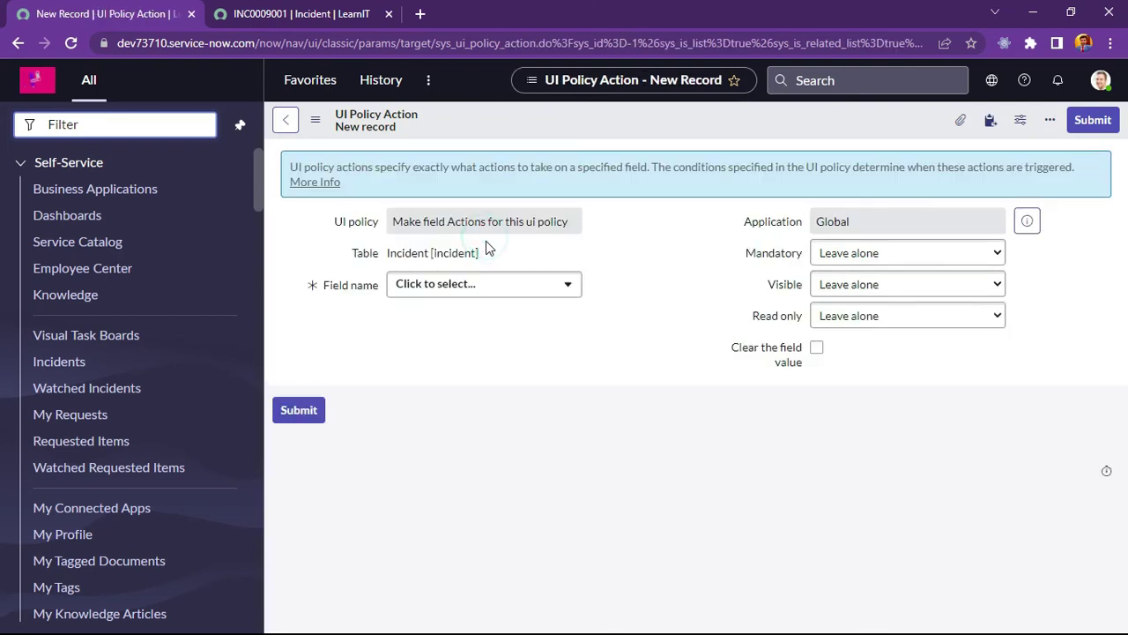
{"action": "left_click", "coordinate": [278, 13]}
{"action": "left_click", "coordinate": [107, 7]}
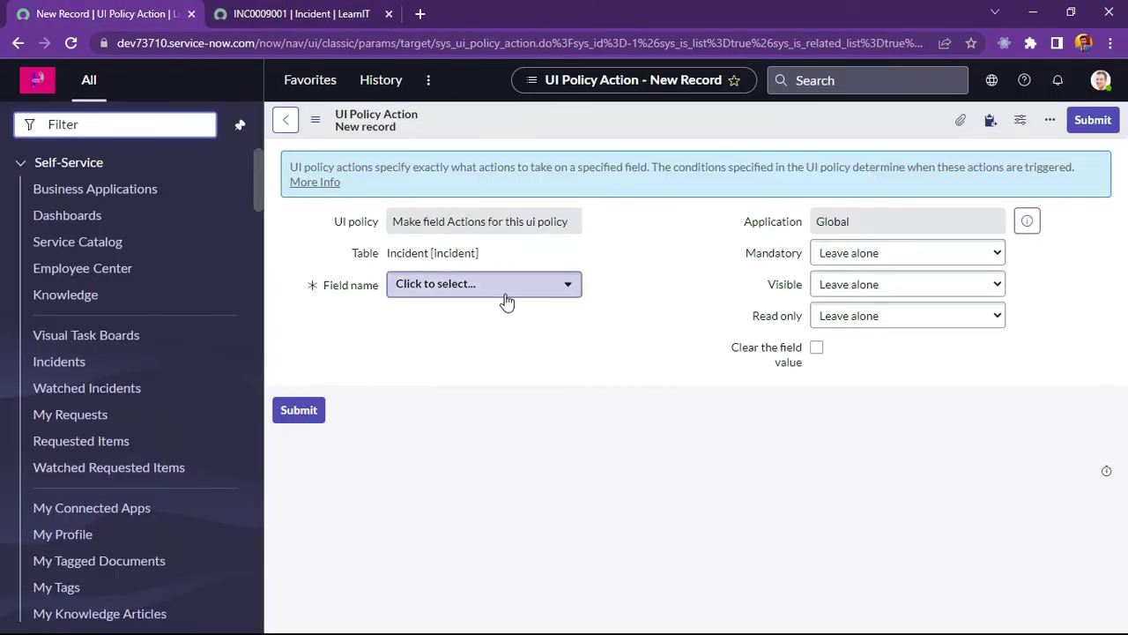
{"action": "left_click", "coordinate": [518, 290]}
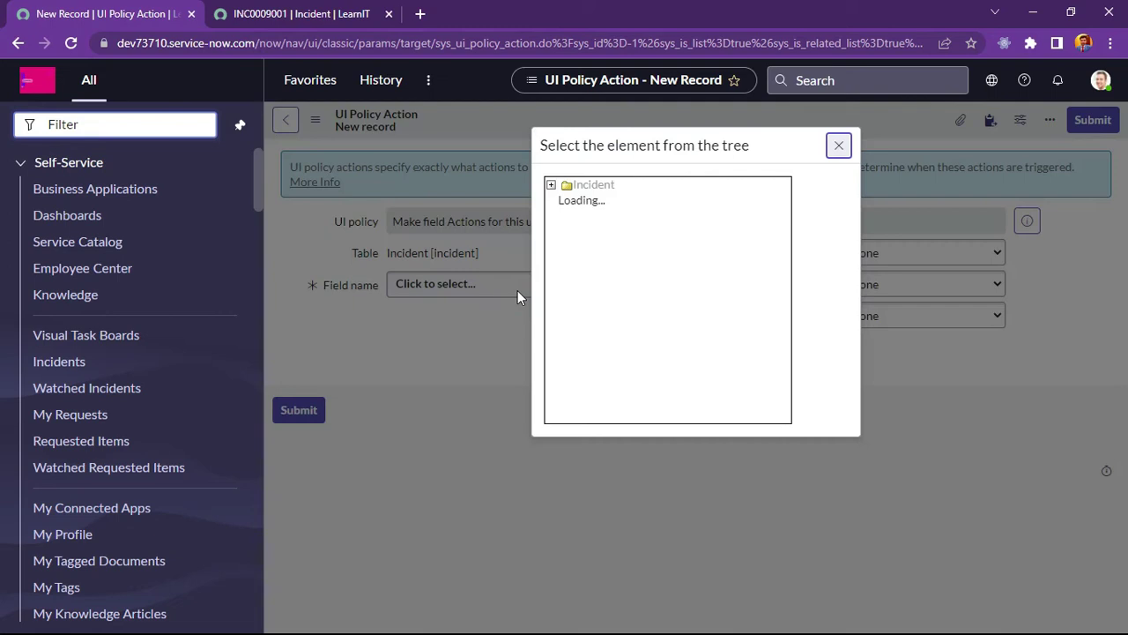
{"action": "scroll", "coordinate": [733, 352], "scroll_direction": "down", "scroll_amount": 10}
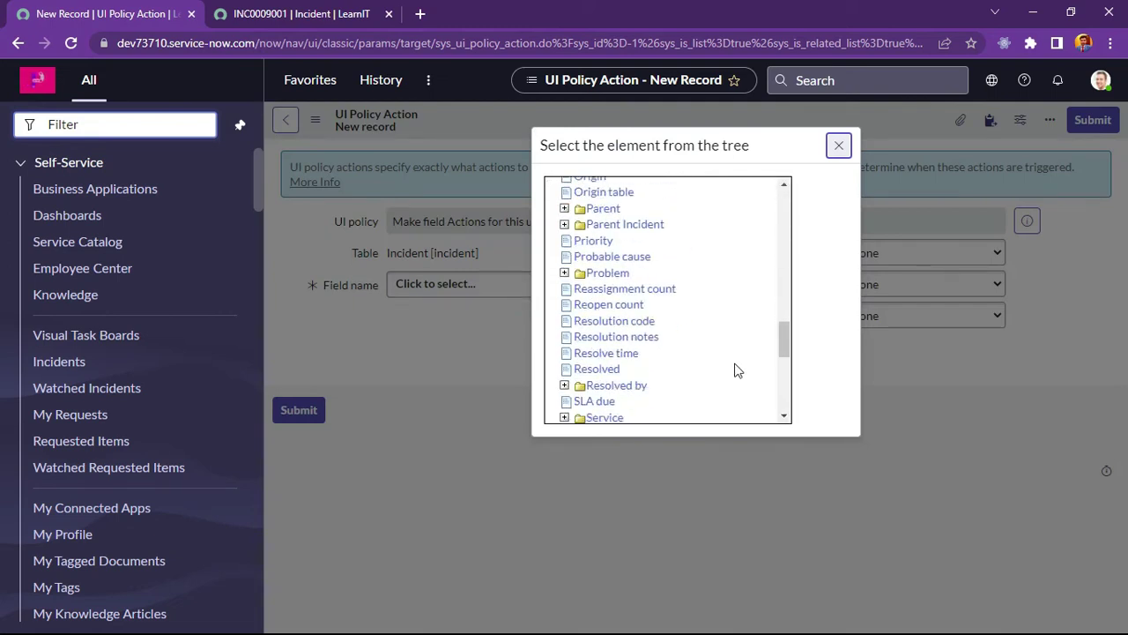
{"action": "scroll", "coordinate": [738, 370], "scroll_direction": "down", "scroll_amount": 2}
{"action": "left_click", "coordinate": [607, 336]}
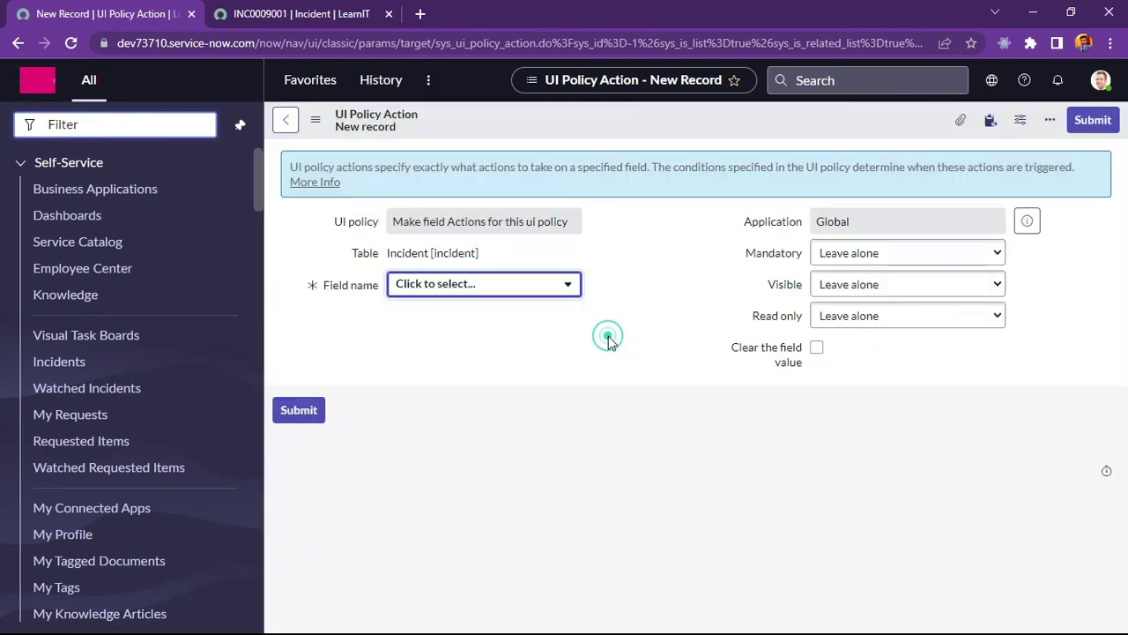
Set Visible to False for the Service action, submit it, and review the policy's UI Policy Actions list
{"action": "left_click", "coordinate": [833, 284]}
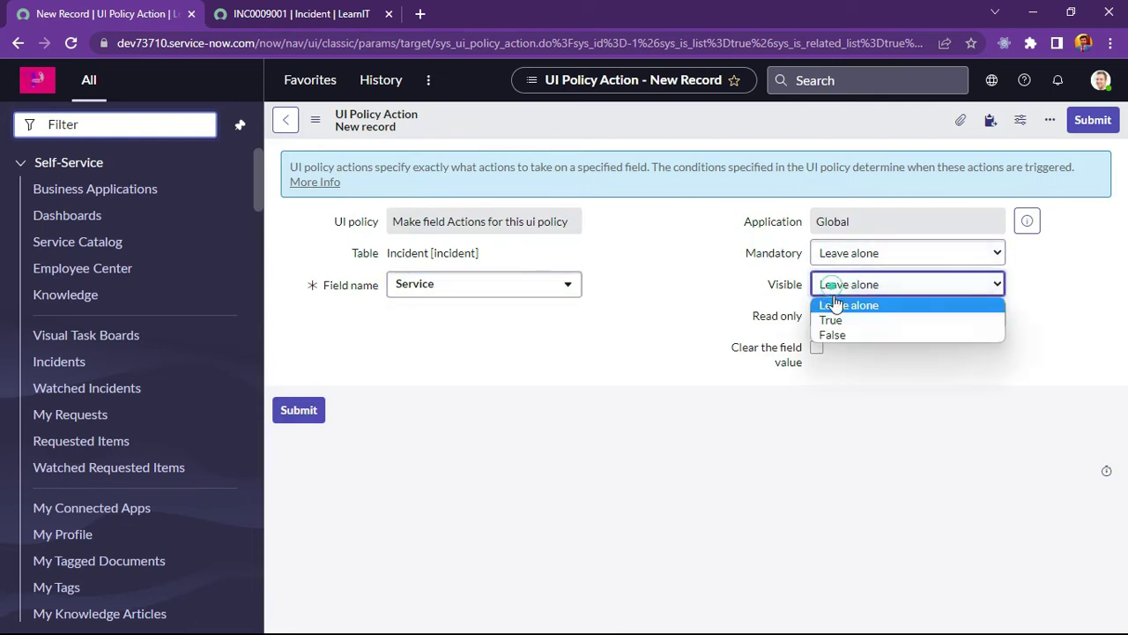
{"action": "left_click", "coordinate": [839, 340]}
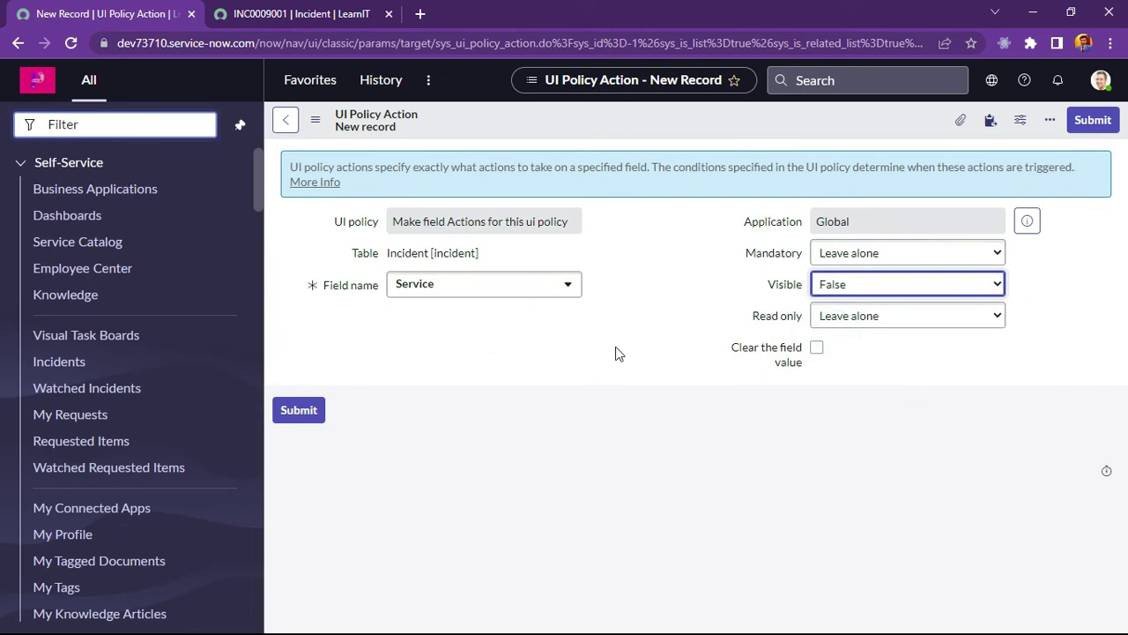
{"action": "left_click", "coordinate": [852, 284]}
{"action": "left_click", "coordinate": [603, 408]}
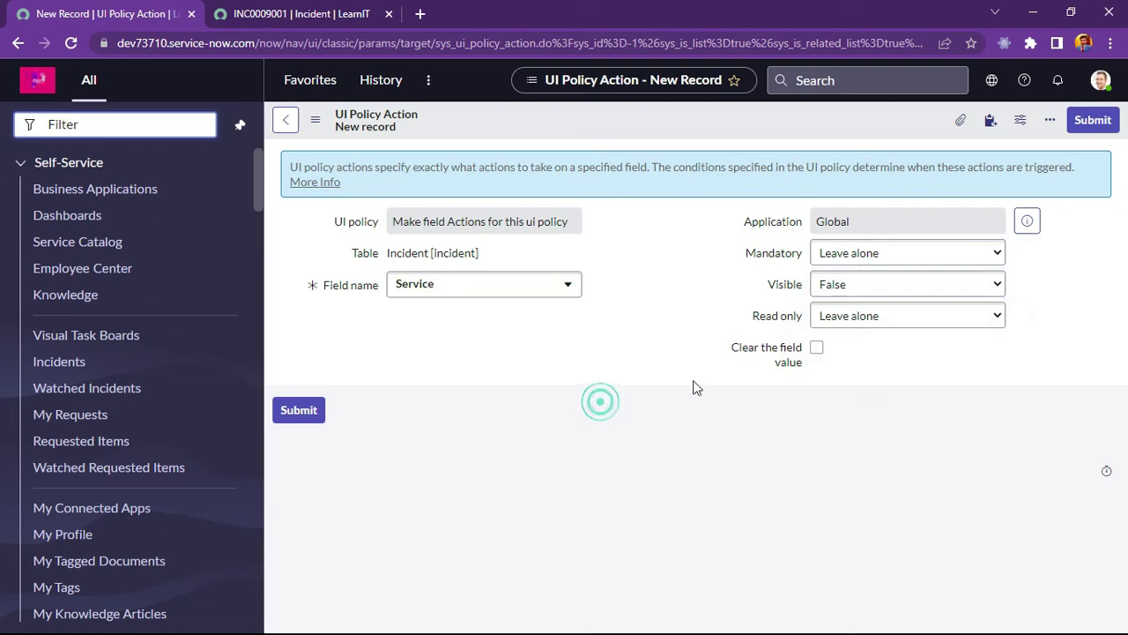
{"action": "left_click", "coordinate": [1089, 120]}
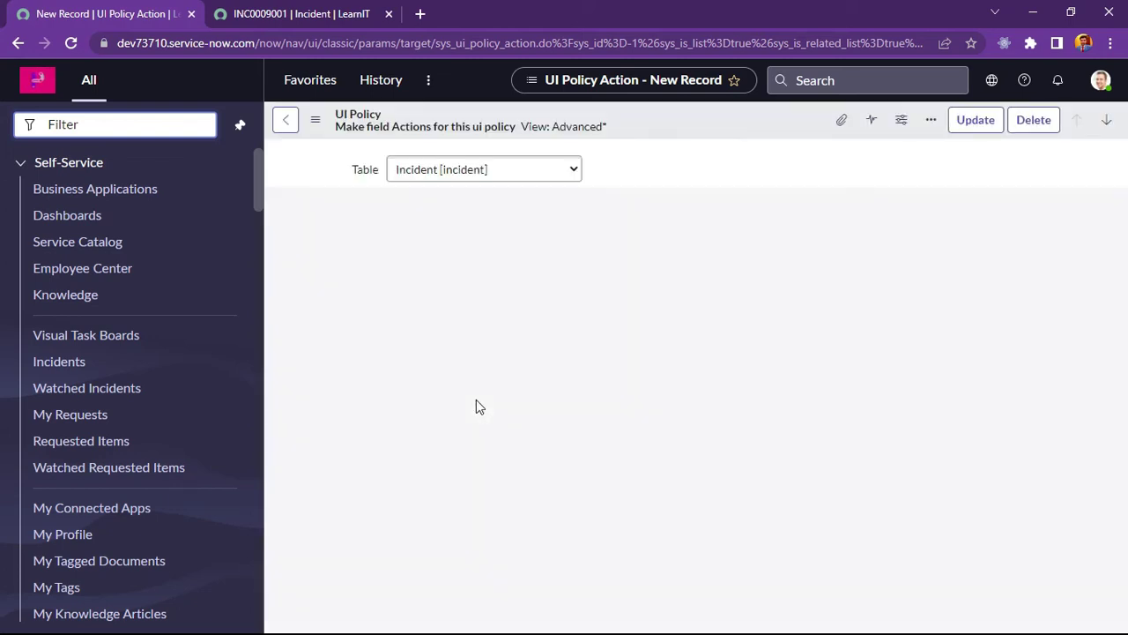
{"action": "scroll", "coordinate": [476, 407], "scroll_direction": "down", "scroll_amount": 1}
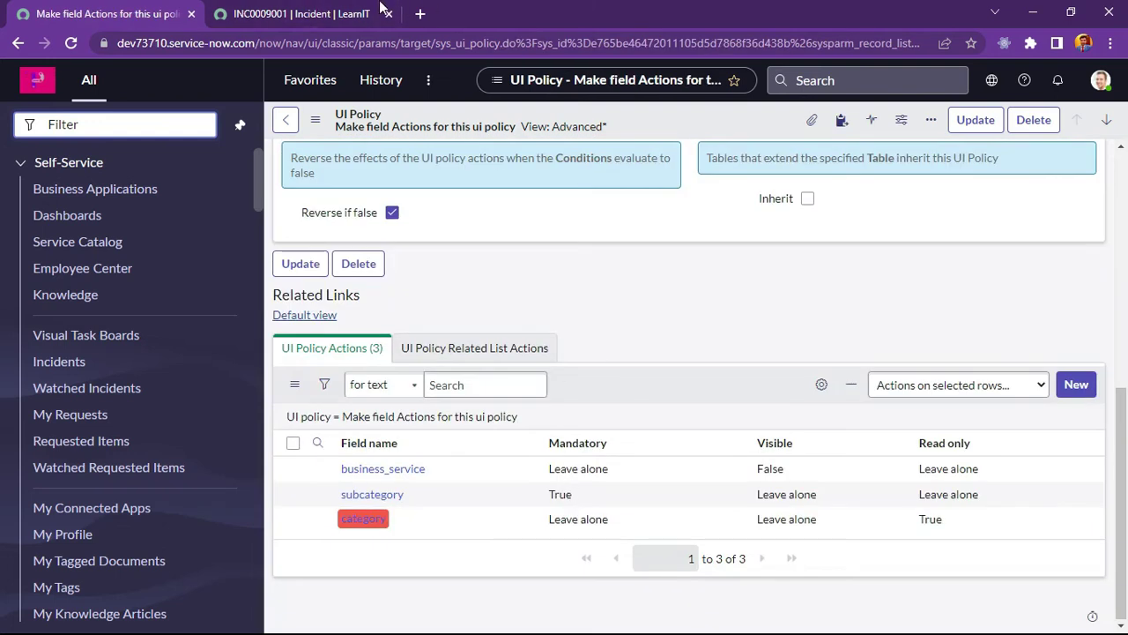
Reload the INC0009001 incident form, discarding unsaved changes, and set State to Resolved to test the Subcategory and Service actions
{"action": "left_click", "coordinate": [300, 14]}
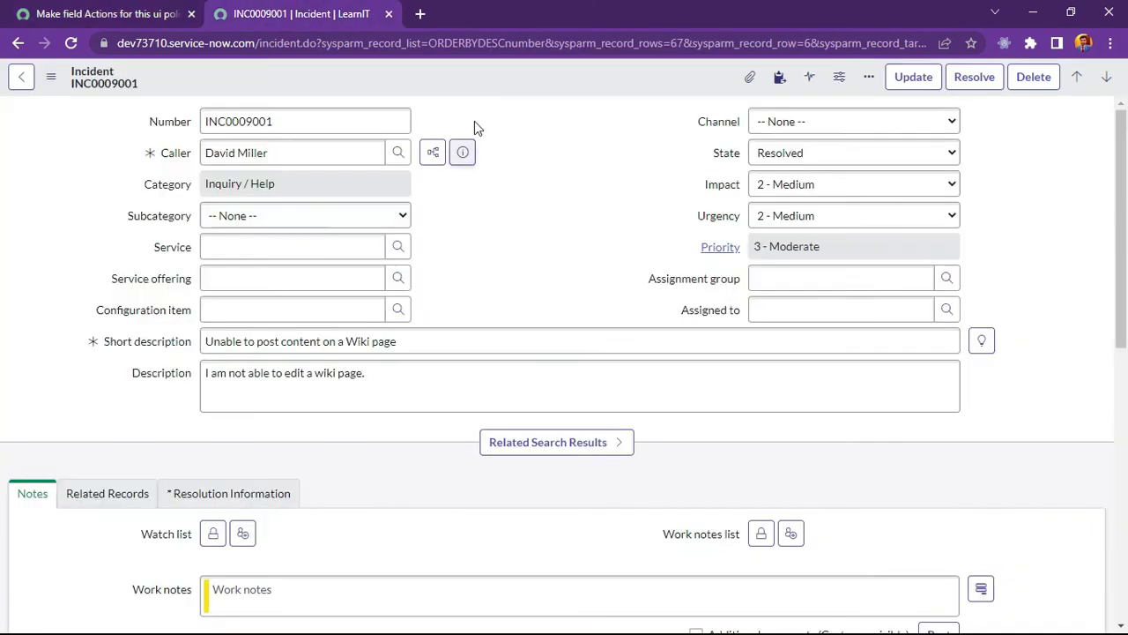
{"action": "right_click", "coordinate": [477, 78]}
{"action": "left_click", "coordinate": [529, 481]}
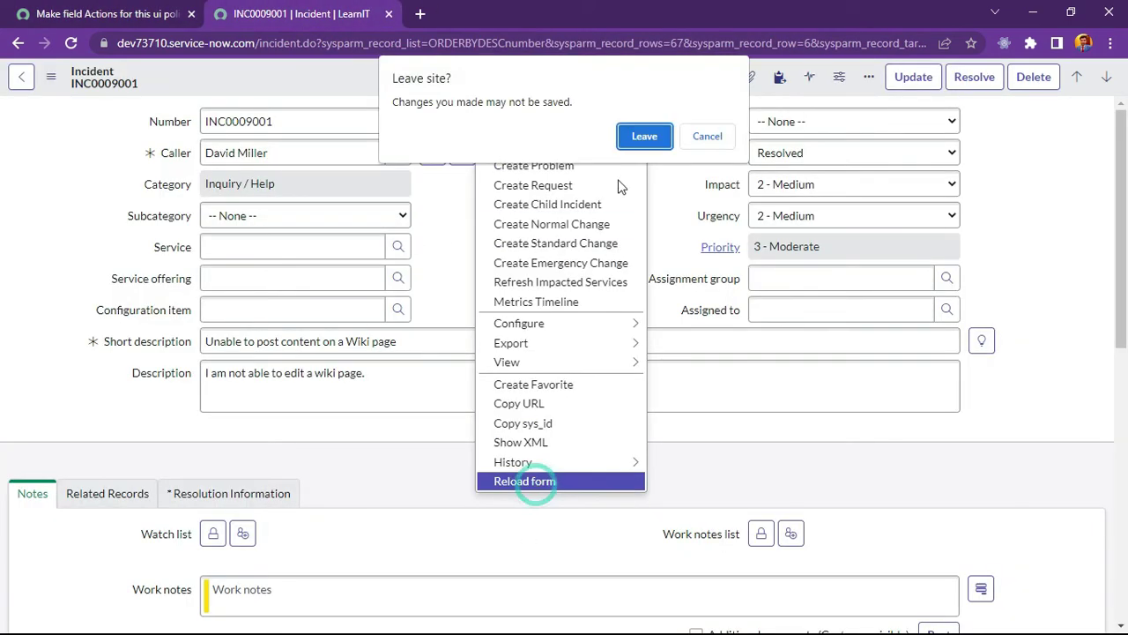
{"action": "left_click", "coordinate": [640, 132]}
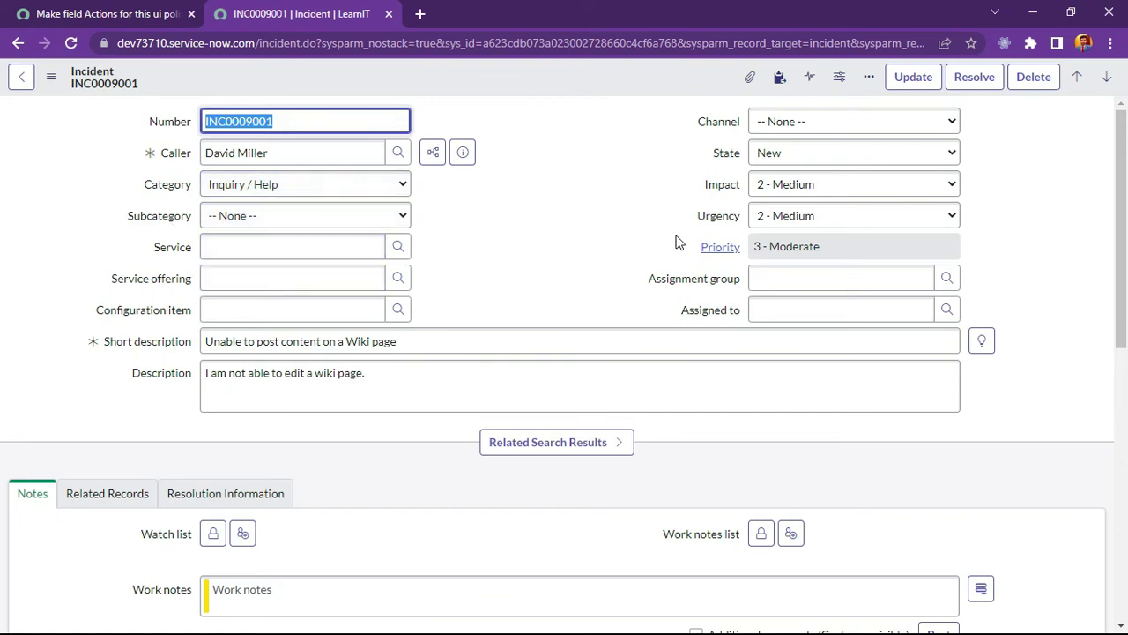
{"action": "left_click", "coordinate": [776, 155]}
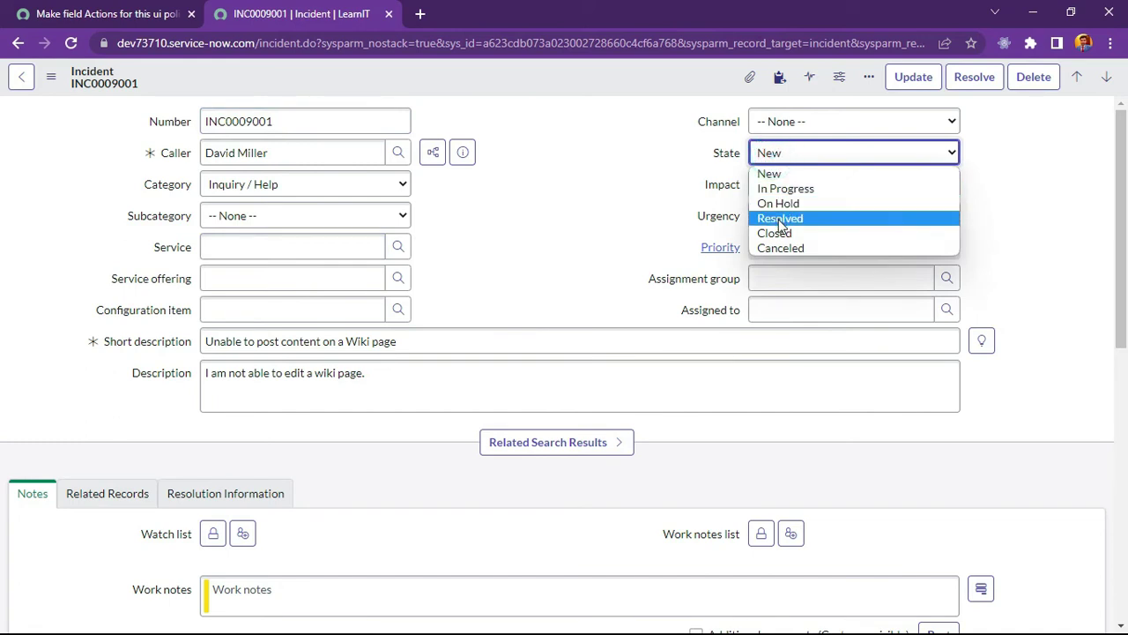
{"action": "left_click", "coordinate": [780, 219]}
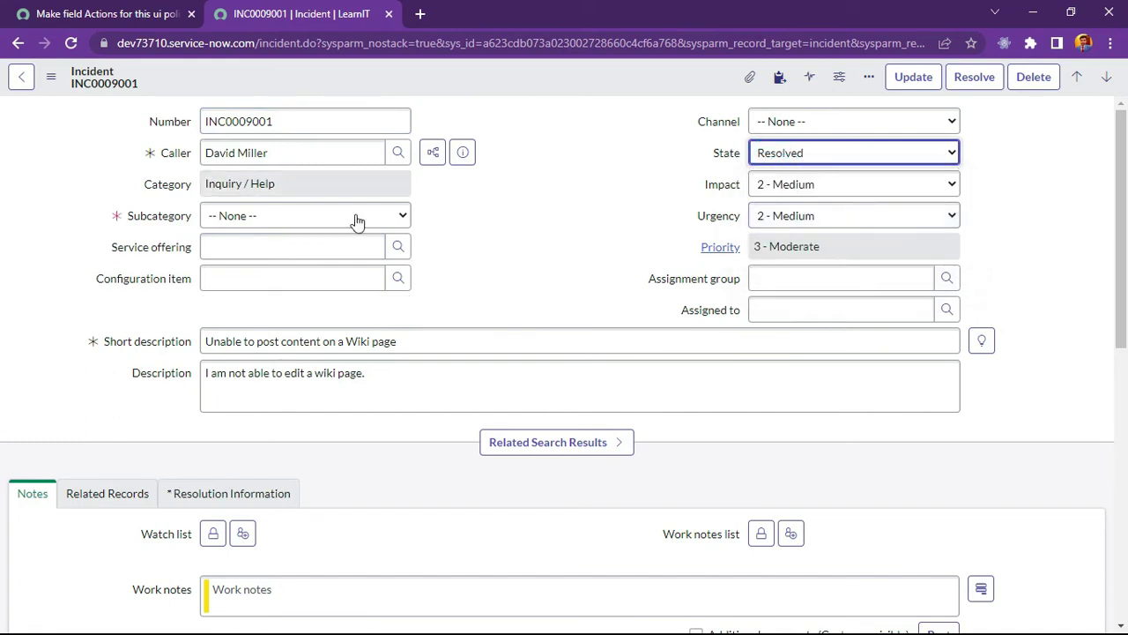
Check the Category, Subcategory and Service fields on the incident form against the policy's list of actions
{"action": "left_click", "coordinate": [281, 186]}
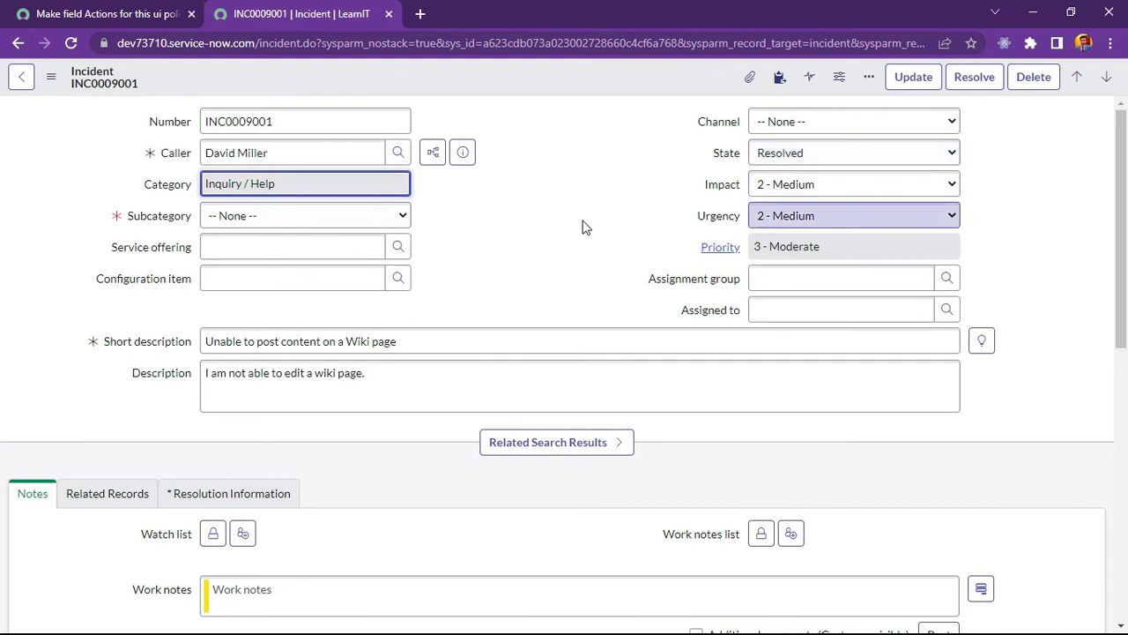
{"action": "scroll", "coordinate": [579, 233], "scroll_direction": "down", "scroll_amount": 5}
{"action": "scroll", "coordinate": [565, 242], "scroll_direction": "up", "scroll_amount": 5}
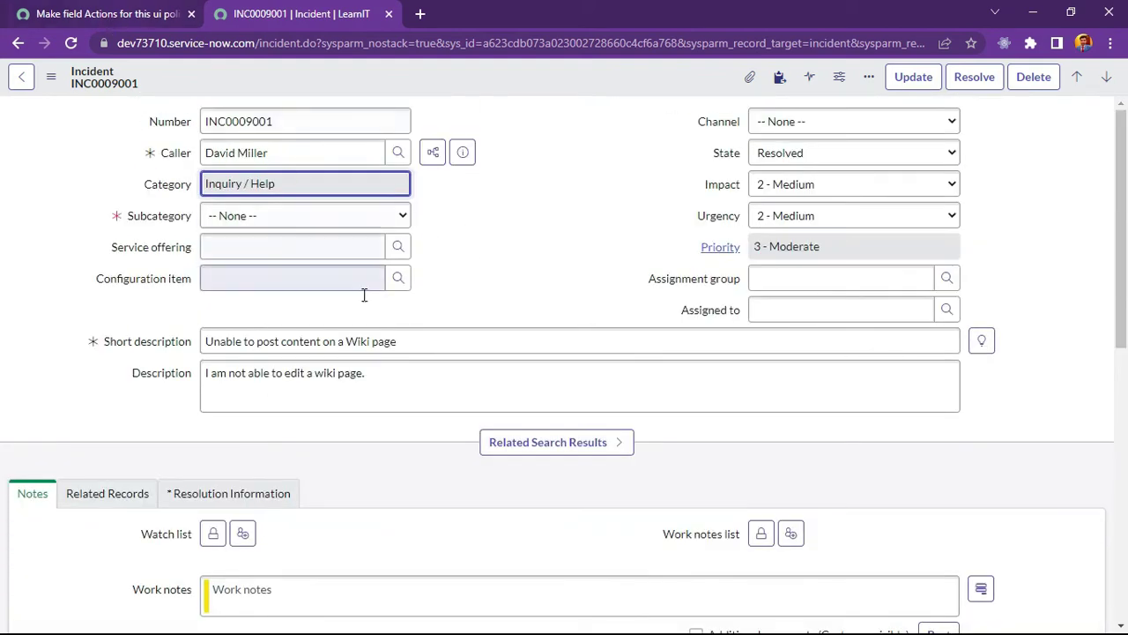
{"action": "left_click", "coordinate": [78, 10]}
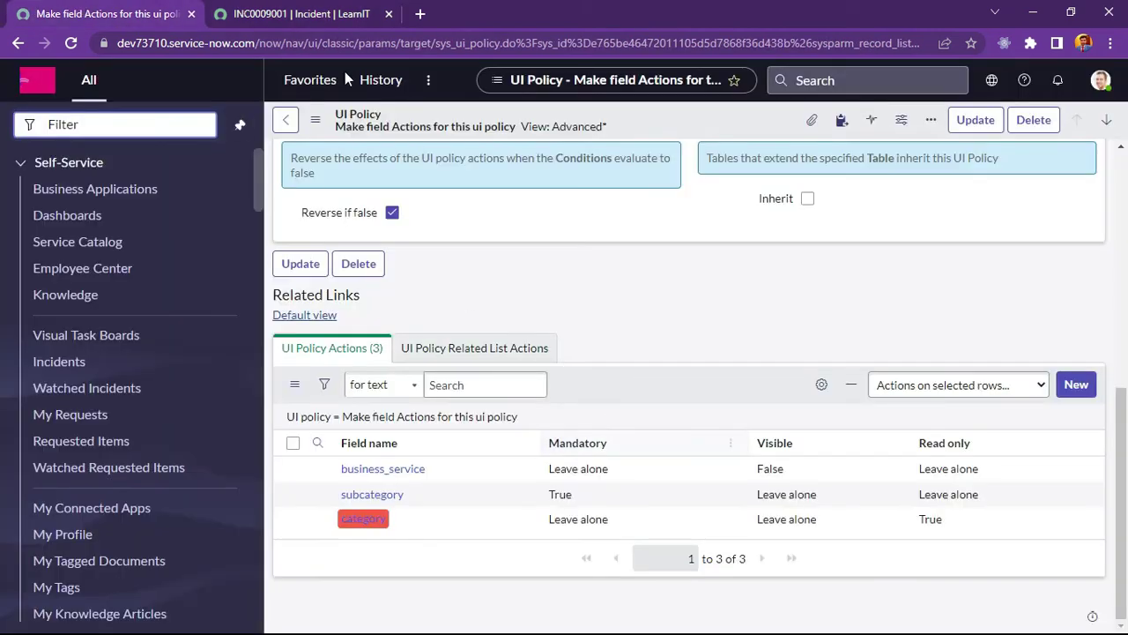
{"action": "left_click", "coordinate": [298, 11]}
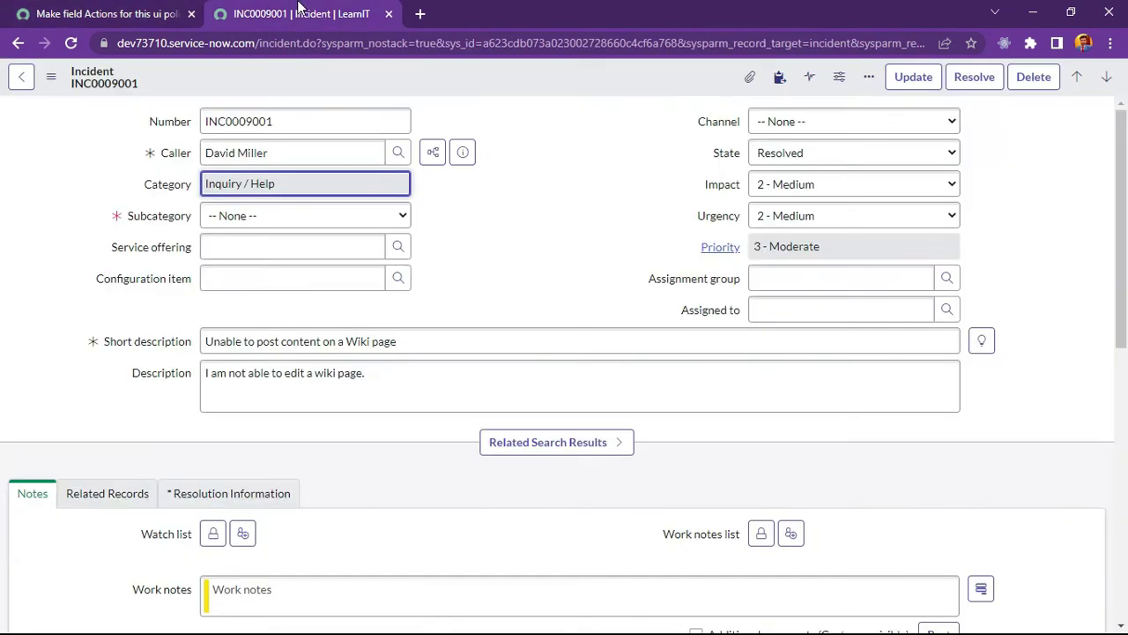
{"action": "left_click", "coordinate": [524, 273]}
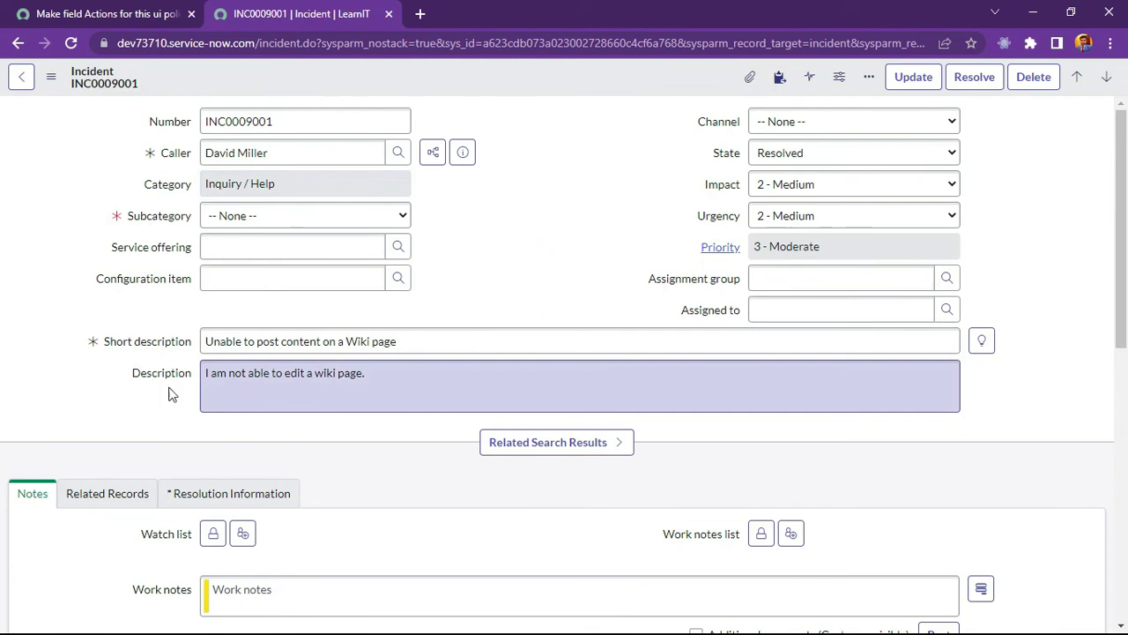
Add a UI policy action to the same policy for the Description field with Clear the field value enabled, and submit it
{"action": "left_click", "coordinate": [88, 12]}
{"action": "left_click", "coordinate": [1077, 385]}
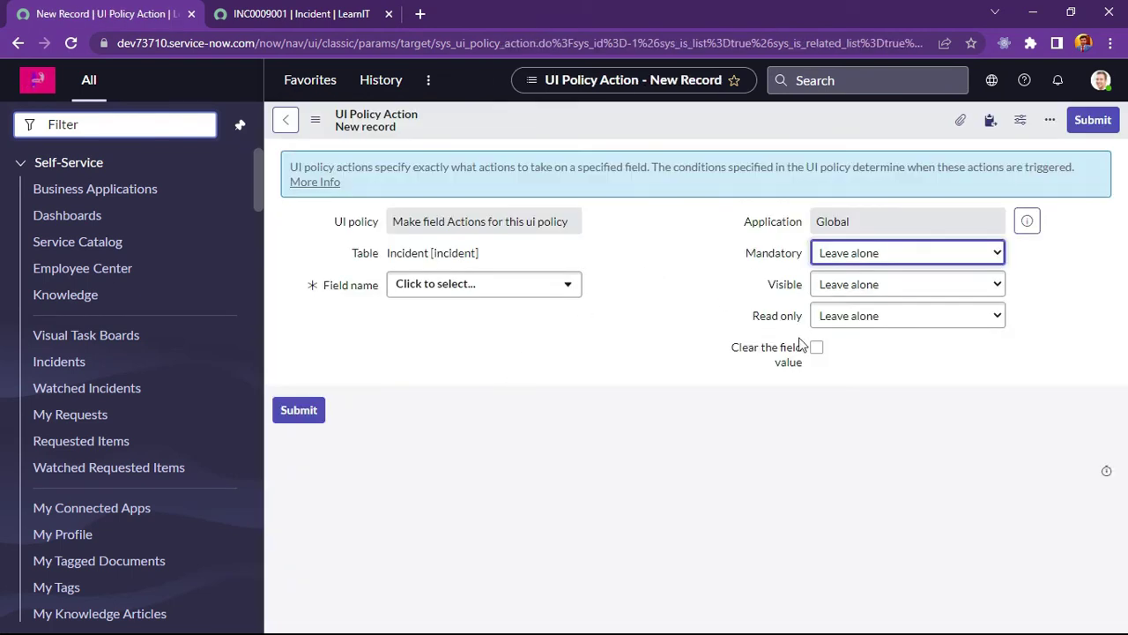
{"action": "left_click", "coordinate": [817, 349]}
{"action": "left_click", "coordinate": [465, 283]}
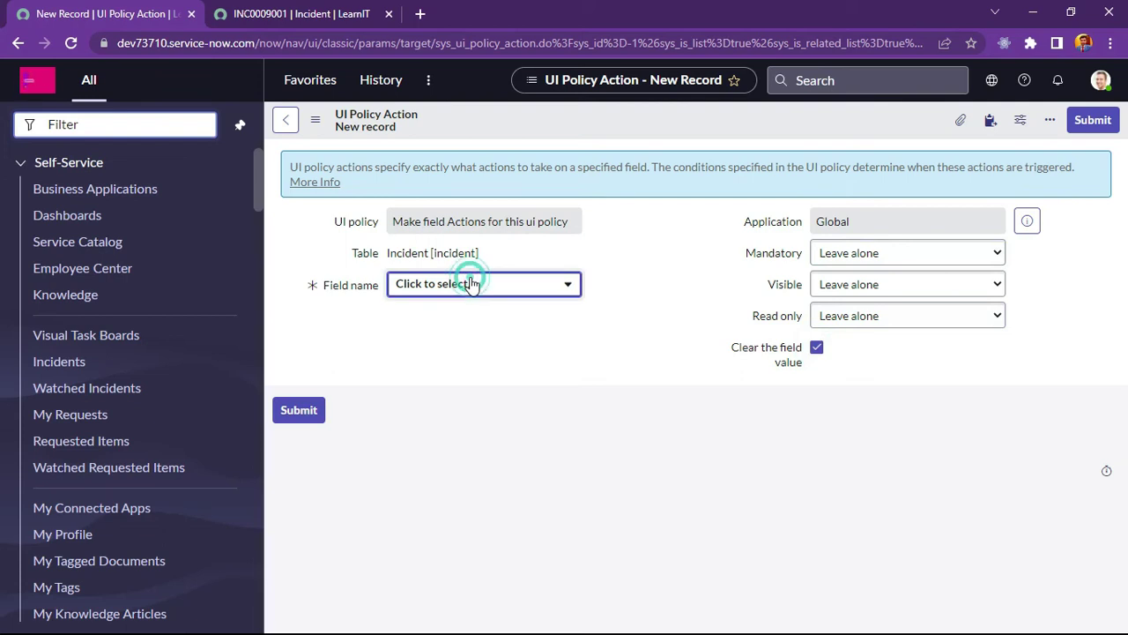
{"action": "scroll", "coordinate": [693, 318], "scroll_direction": "down", "scroll_amount": 4}
{"action": "scroll", "coordinate": [693, 328], "scroll_direction": "down", "scroll_amount": 4}
{"action": "scroll", "coordinate": [693, 338], "scroll_direction": "up", "scroll_amount": 7}
{"action": "scroll", "coordinate": [692, 340], "scroll_direction": "down", "scroll_amount": 3}
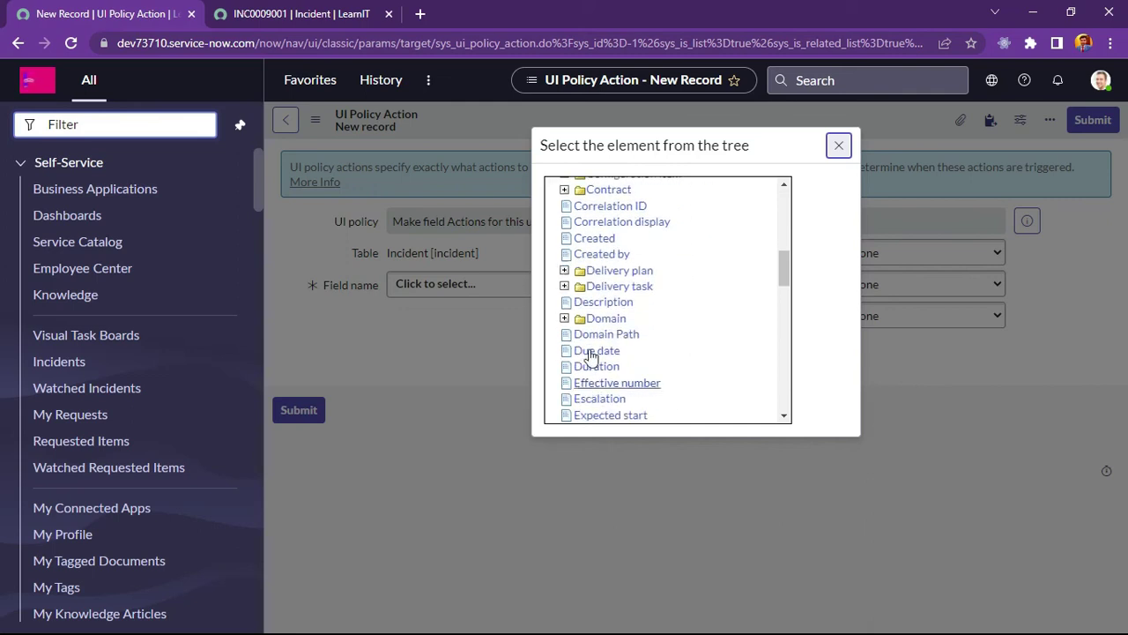
{"action": "left_click", "coordinate": [605, 308]}
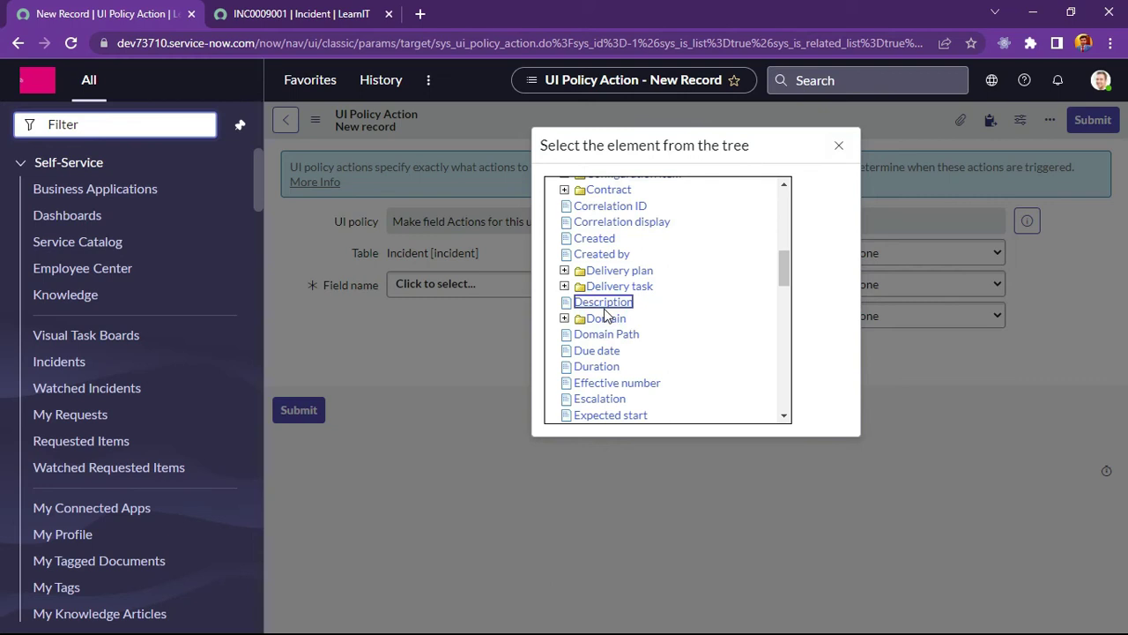
{"action": "left_click", "coordinate": [612, 305]}
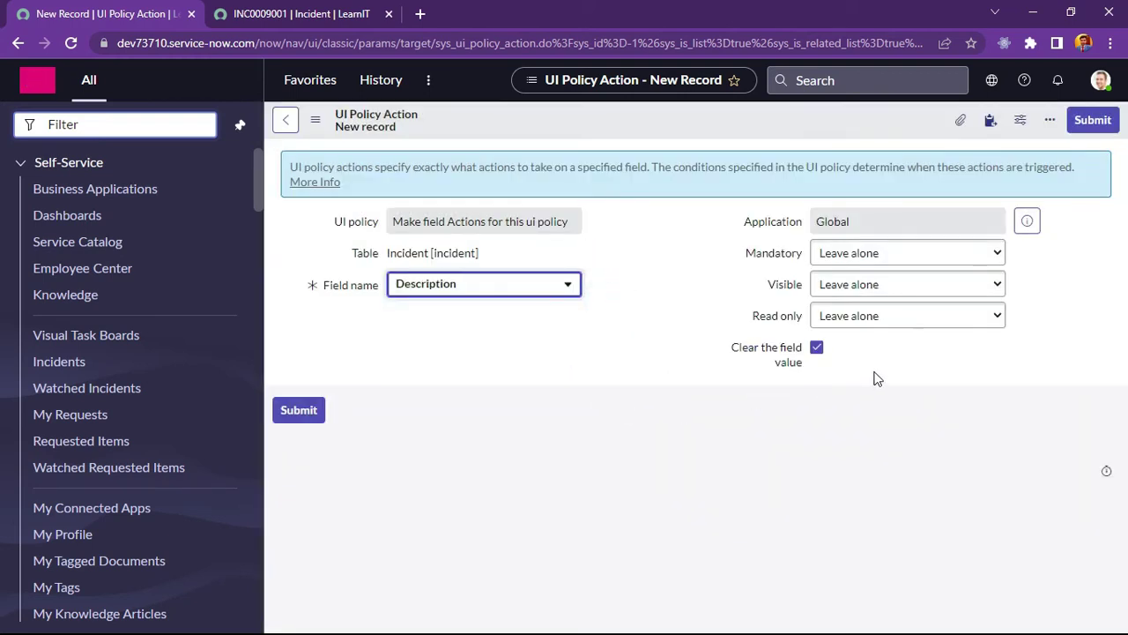
{"action": "left_click", "coordinate": [1090, 118]}
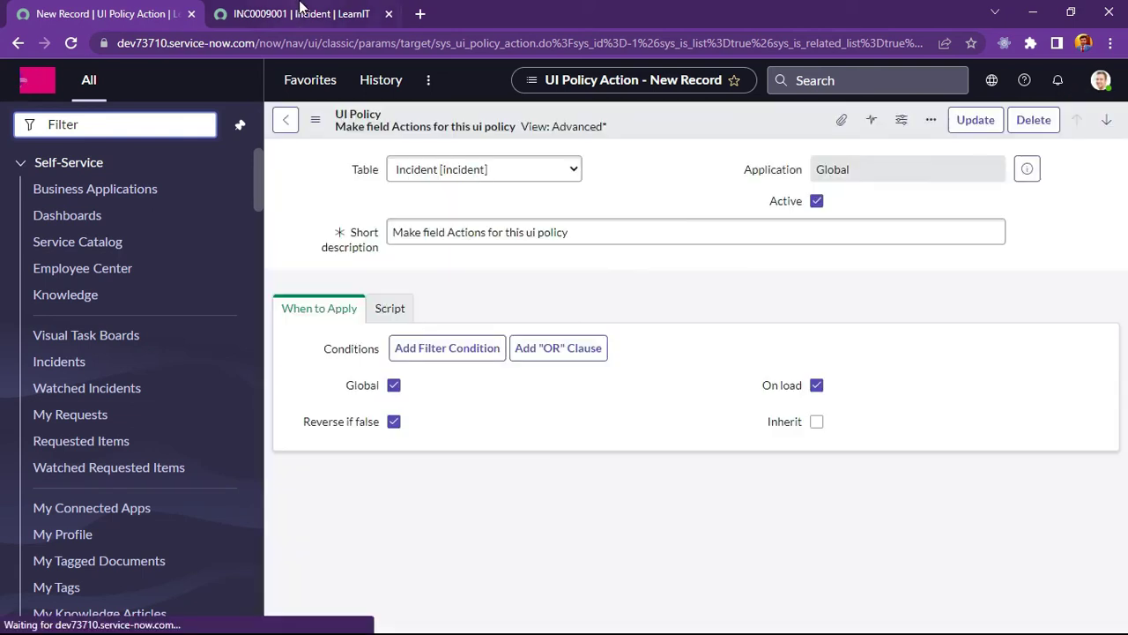
Return to incident INC0009001 and reload its form, discarding the unsaved changes, to apply the Description action
{"action": "left_click", "coordinate": [299, 10]}
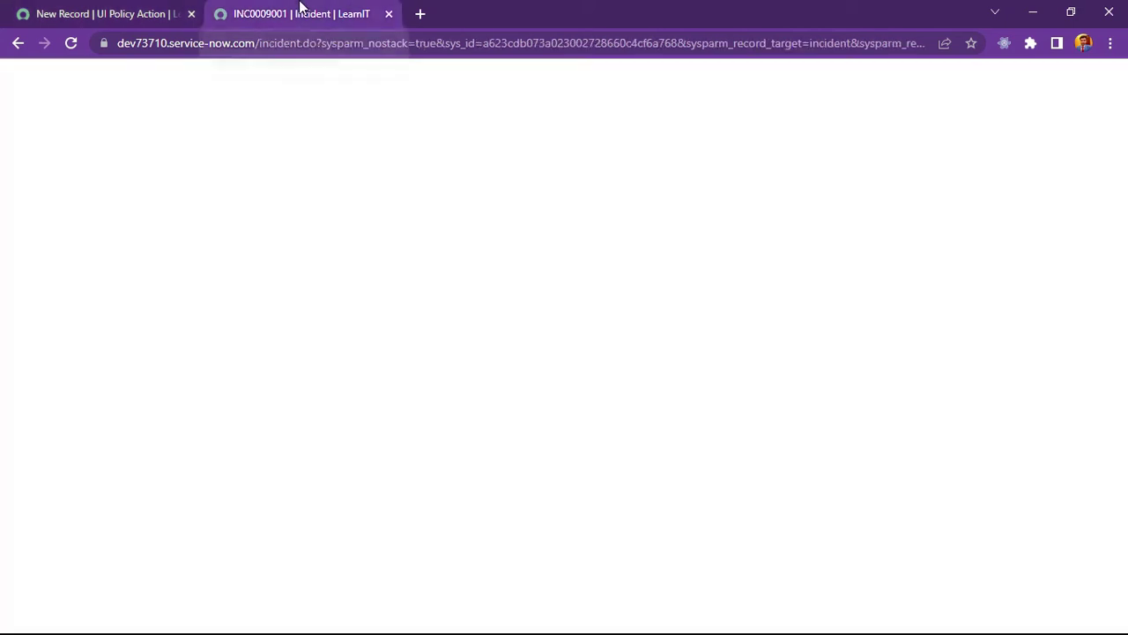
{"action": "left_click", "coordinate": [121, 10]}
{"action": "left_click", "coordinate": [313, 7]}
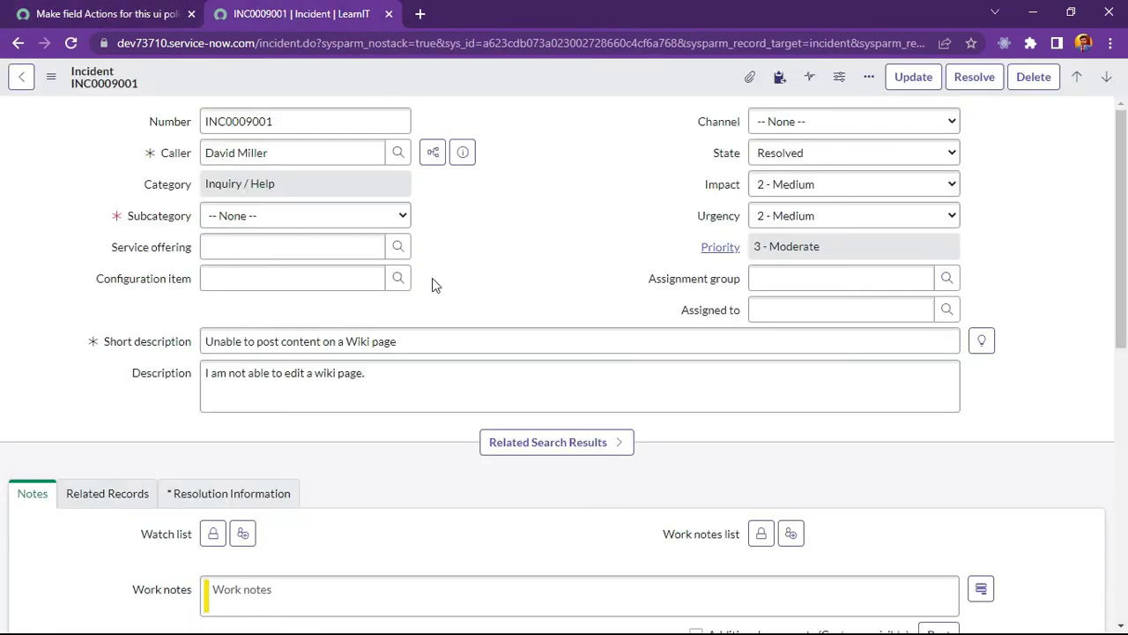
{"action": "right_click", "coordinate": [453, 102]}
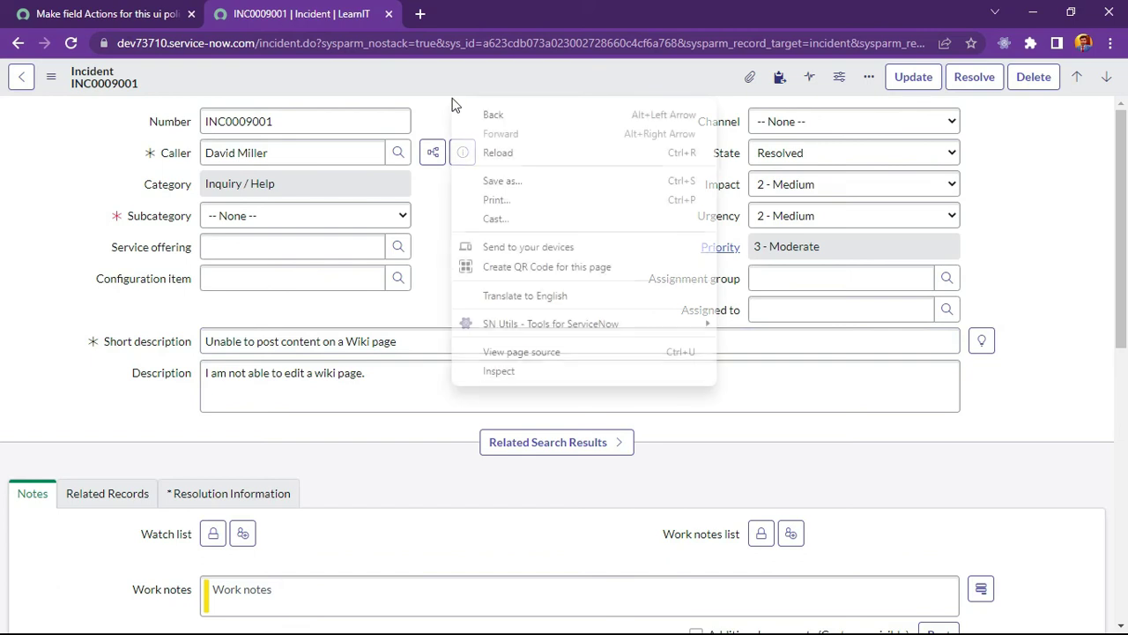
{"action": "key", "text": "Escape"}
{"action": "right_click", "coordinate": [460, 80]}
{"action": "key", "text": "Escape"}
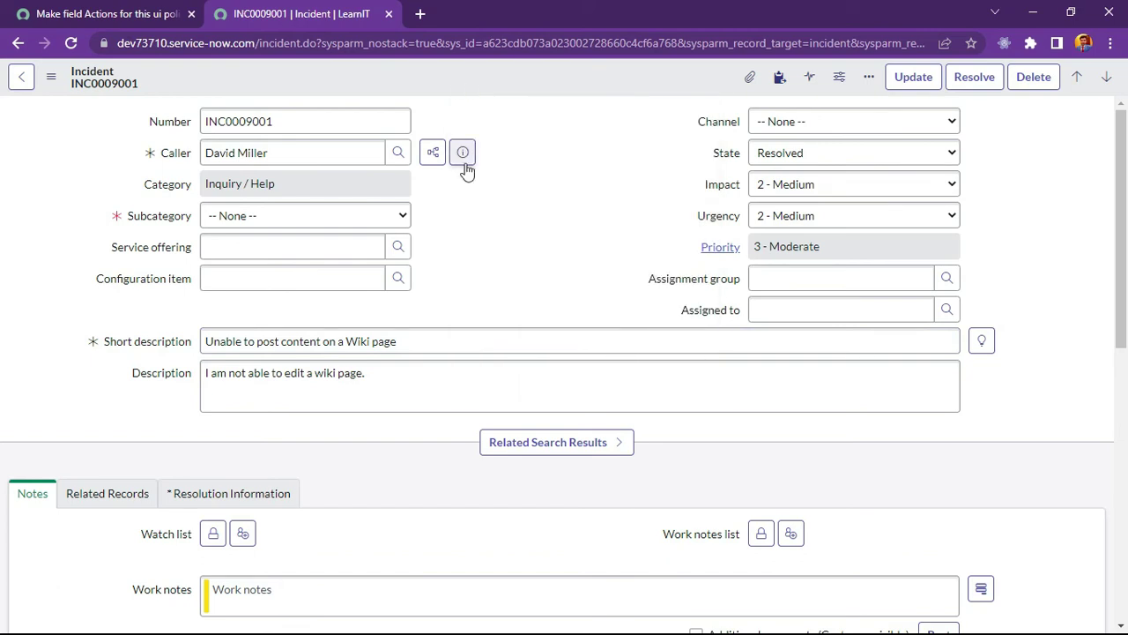
{"action": "right_click", "coordinate": [461, 92]}
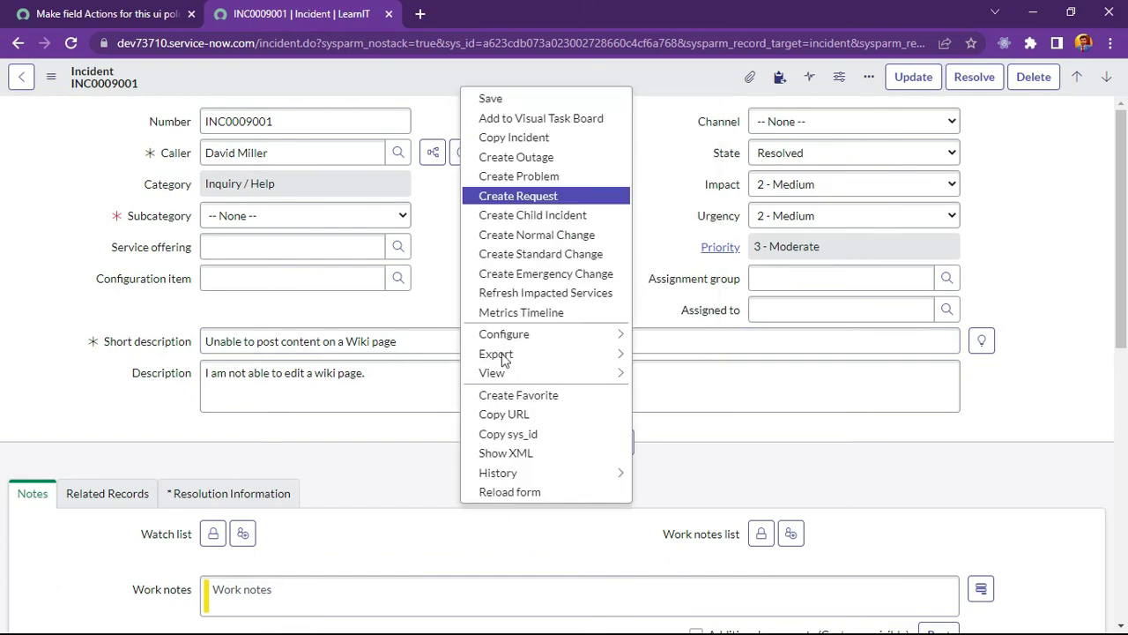
{"action": "left_click", "coordinate": [519, 494]}
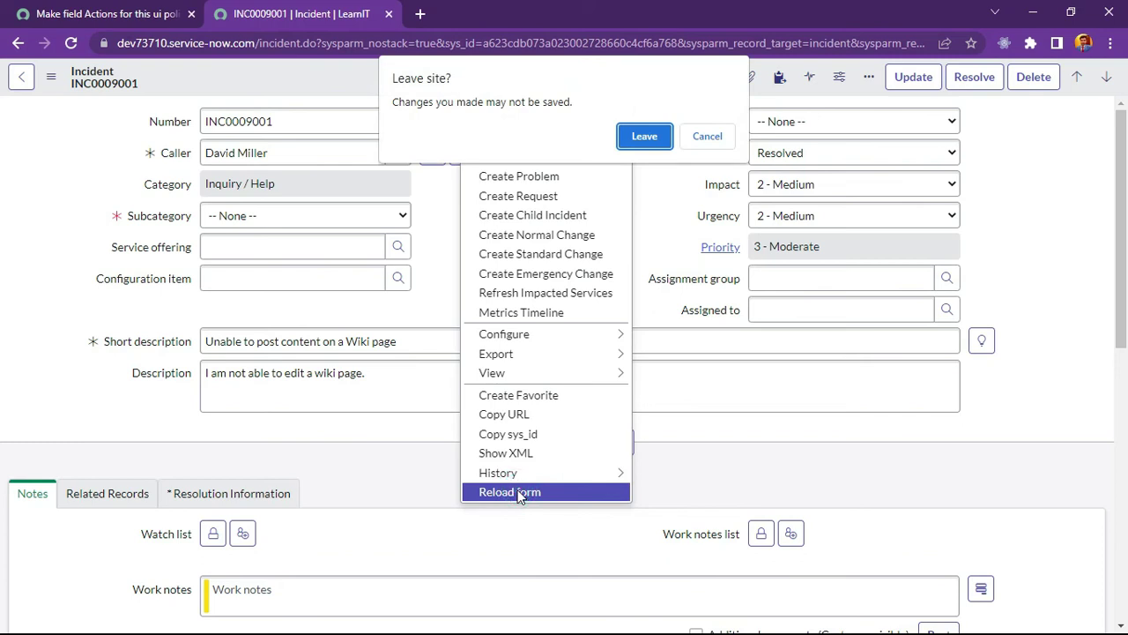
{"action": "left_click", "coordinate": [642, 142]}
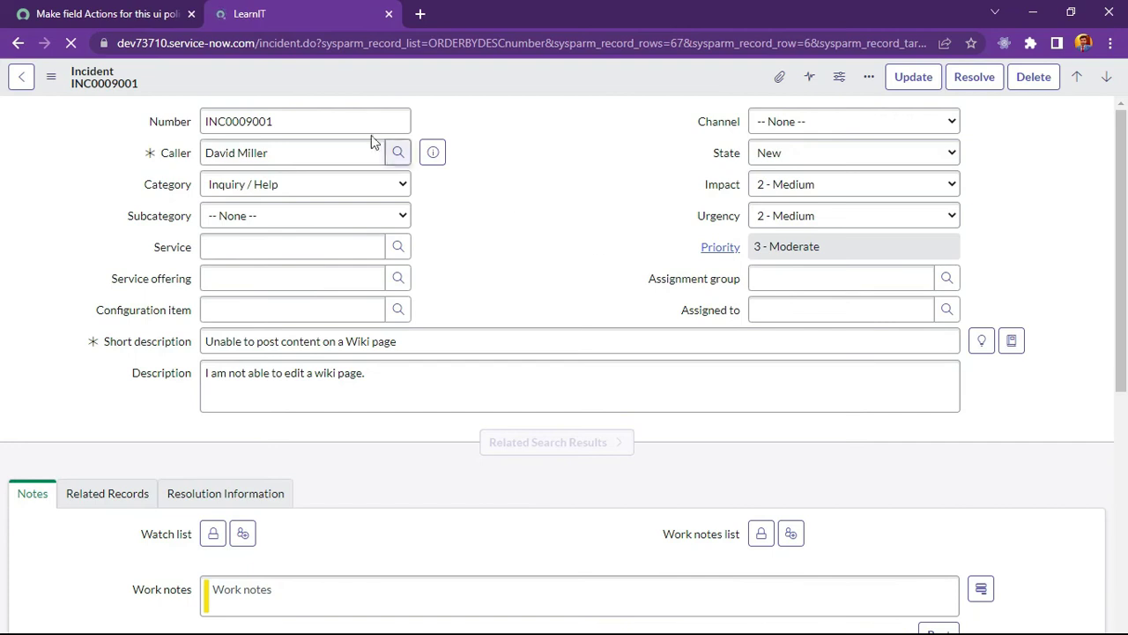
Set State to Resolved on the incident form and check the Description field to test its clear action
{"action": "left_click", "coordinate": [791, 157]}
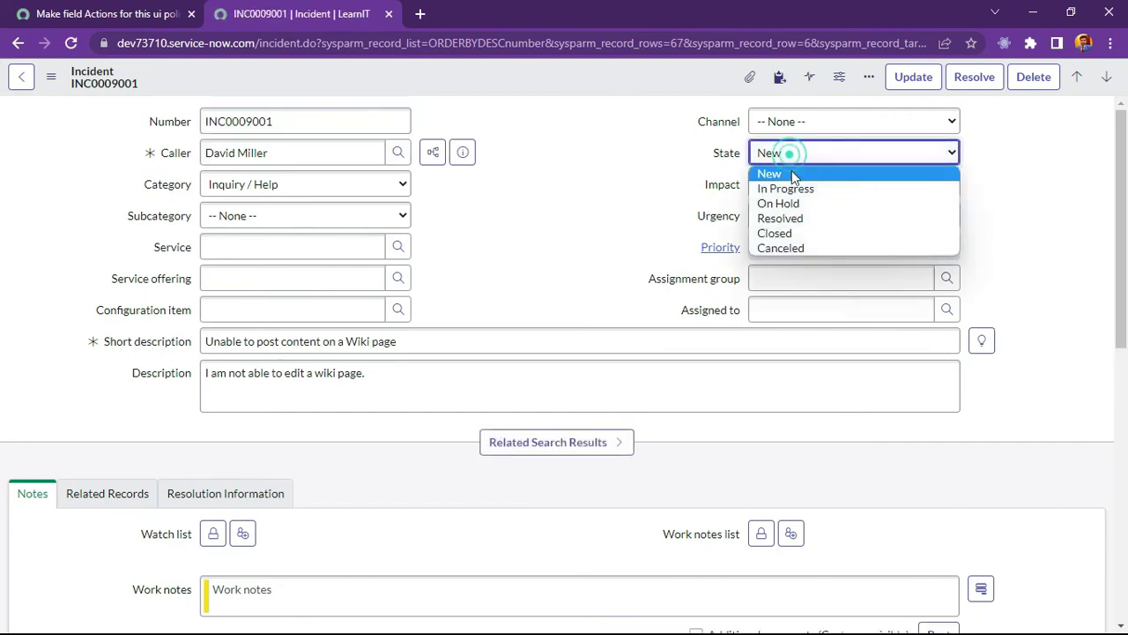
{"action": "left_click", "coordinate": [791, 223]}
{"action": "left_click", "coordinate": [265, 389]}
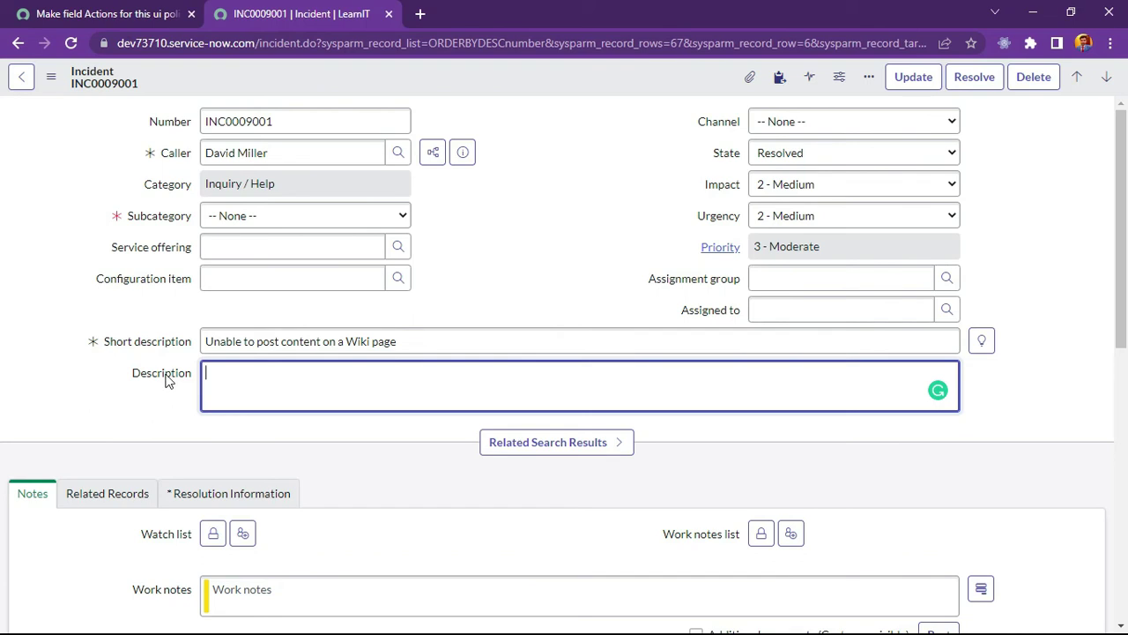
Review the UI policy's conditions, its list of field actions and its Execute if true and Execute if false scripts
{"action": "left_click", "coordinate": [79, 12]}
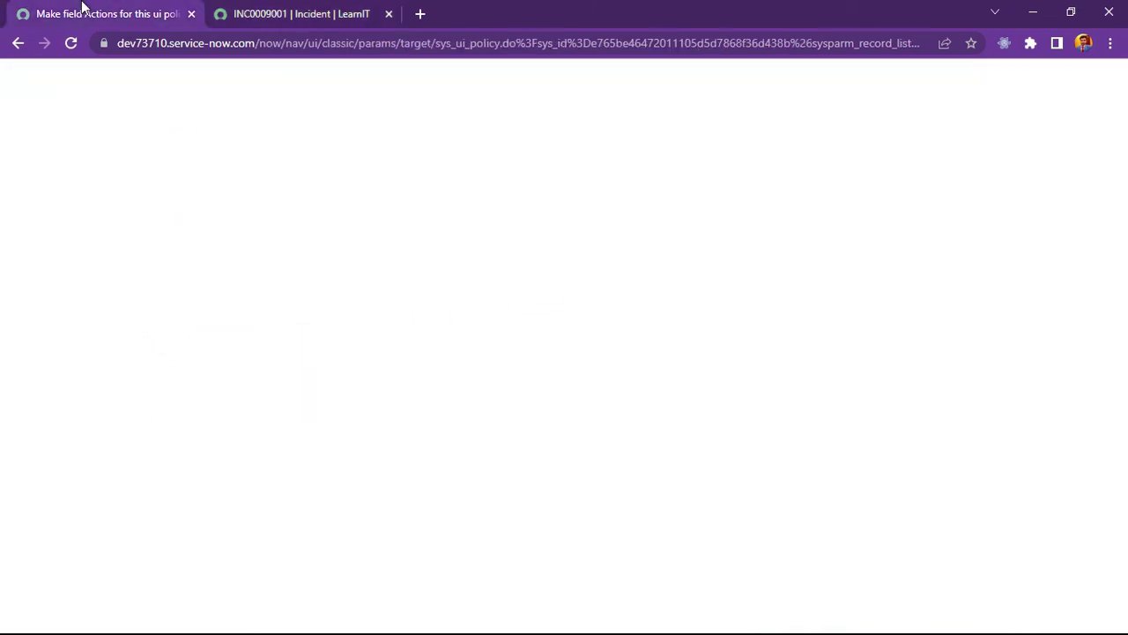
{"action": "scroll", "coordinate": [617, 441], "scroll_direction": "down", "scroll_amount": 10}
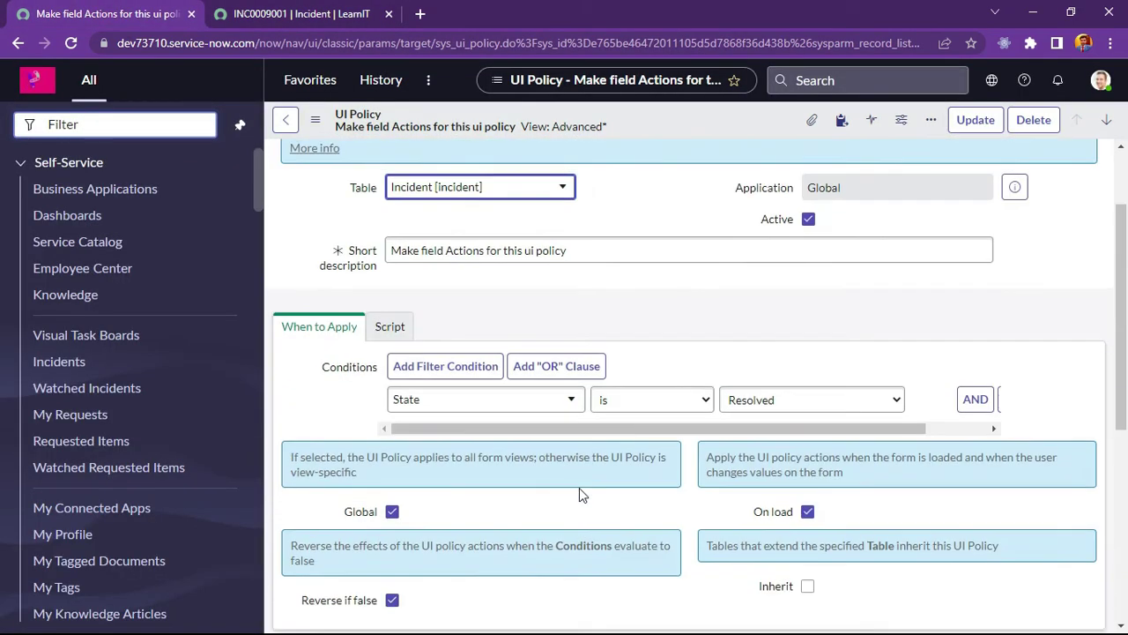
{"action": "scroll", "coordinate": [666, 353], "scroll_direction": "up", "scroll_amount": 5}
{"action": "scroll", "coordinate": [570, 403], "scroll_direction": "down", "scroll_amount": 5}
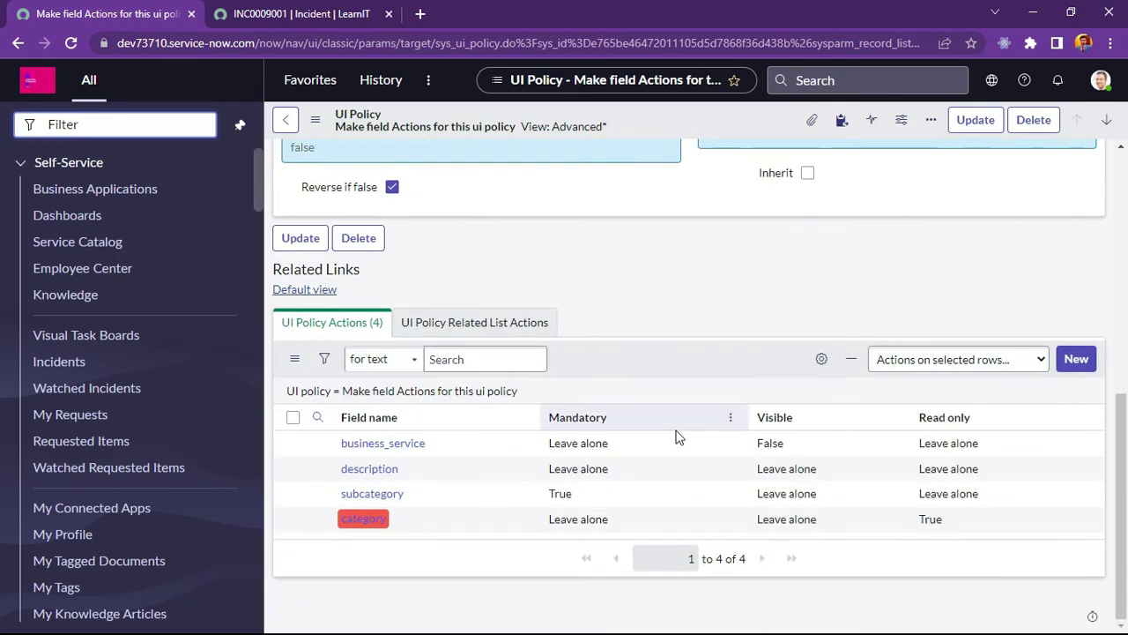
{"action": "scroll", "coordinate": [670, 414], "scroll_direction": "up", "scroll_amount": 5}
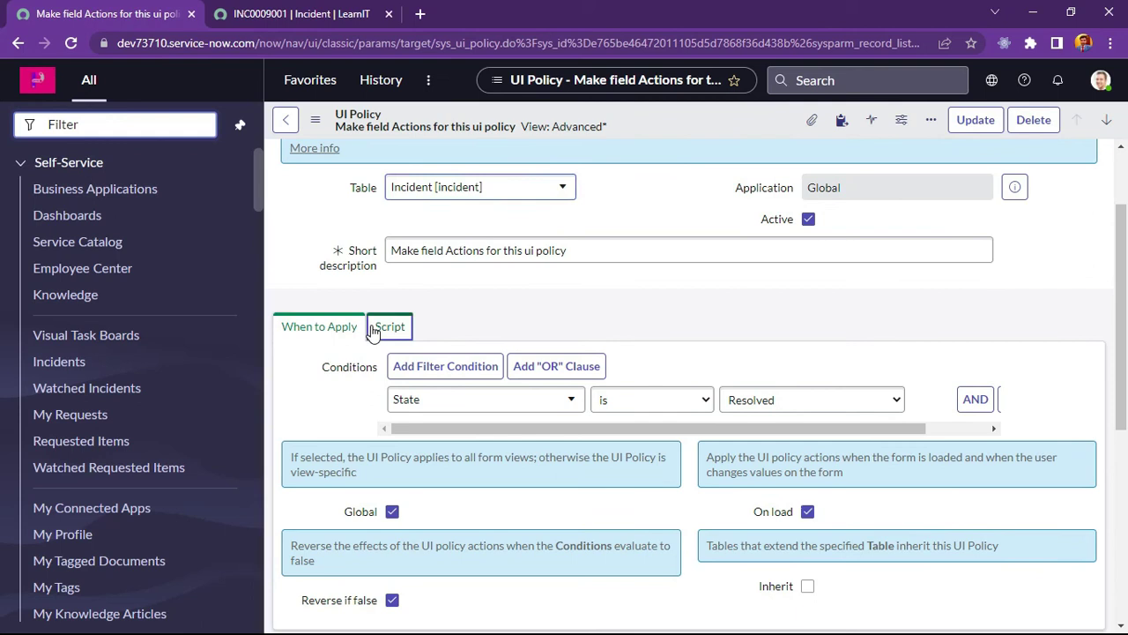
{"action": "left_click", "coordinate": [374, 325]}
{"action": "scroll", "coordinate": [371, 372], "scroll_direction": "down", "scroll_amount": 3}
{"action": "scroll", "coordinate": [370, 372], "scroll_direction": "up", "scroll_amount": 2}
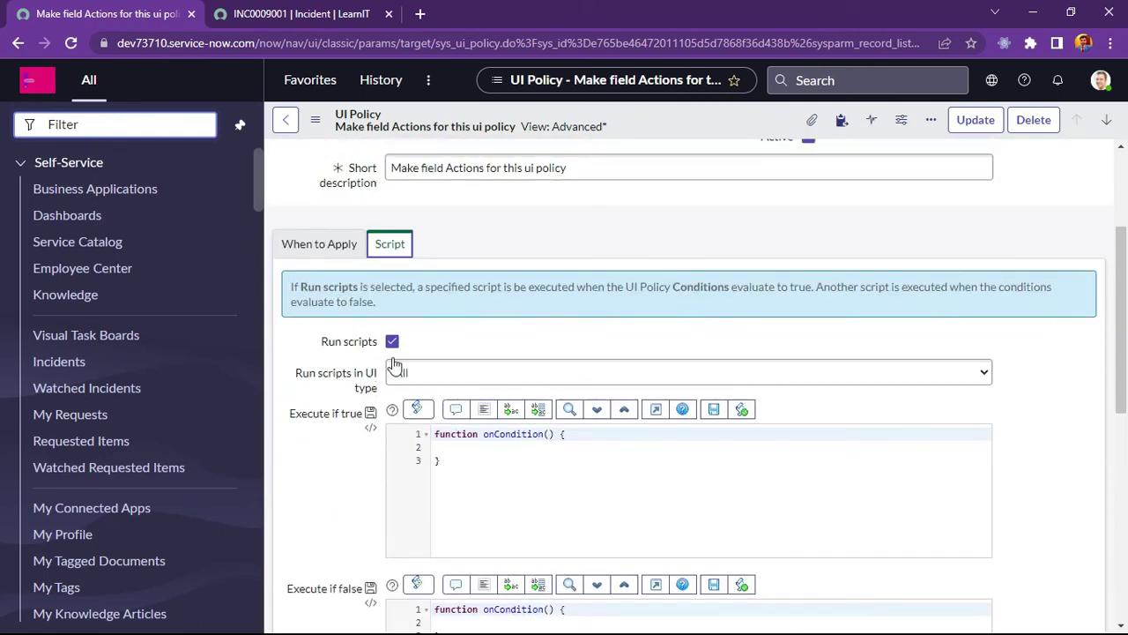
{"action": "scroll", "coordinate": [346, 501], "scroll_direction": "down", "scroll_amount": 5}
{"action": "scroll", "coordinate": [346, 501], "scroll_direction": "up", "scroll_amount": 5}
{"action": "left_click", "coordinate": [313, 243]}
{"action": "left_click", "coordinate": [388, 243]}
{"action": "left_click", "coordinate": [314, 247]}
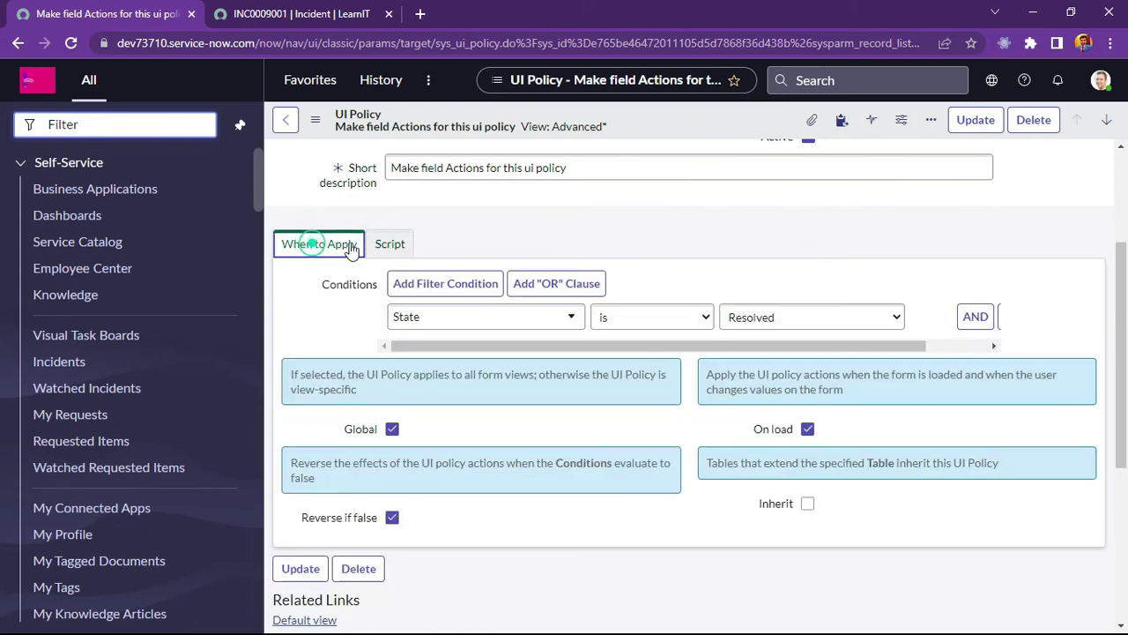
{"action": "left_click", "coordinate": [392, 242]}
{"action": "left_click", "coordinate": [323, 241]}
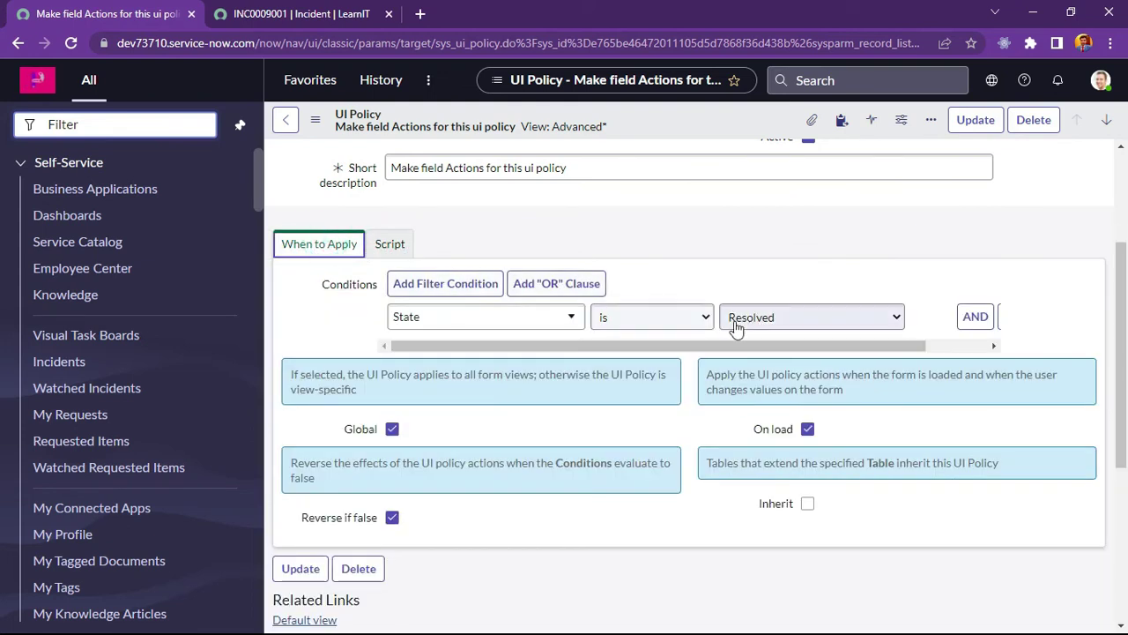
Insert a g_form.setValue call inside the onCondition function of the policy's Execute if true script
{"action": "left_click", "coordinate": [369, 243]}
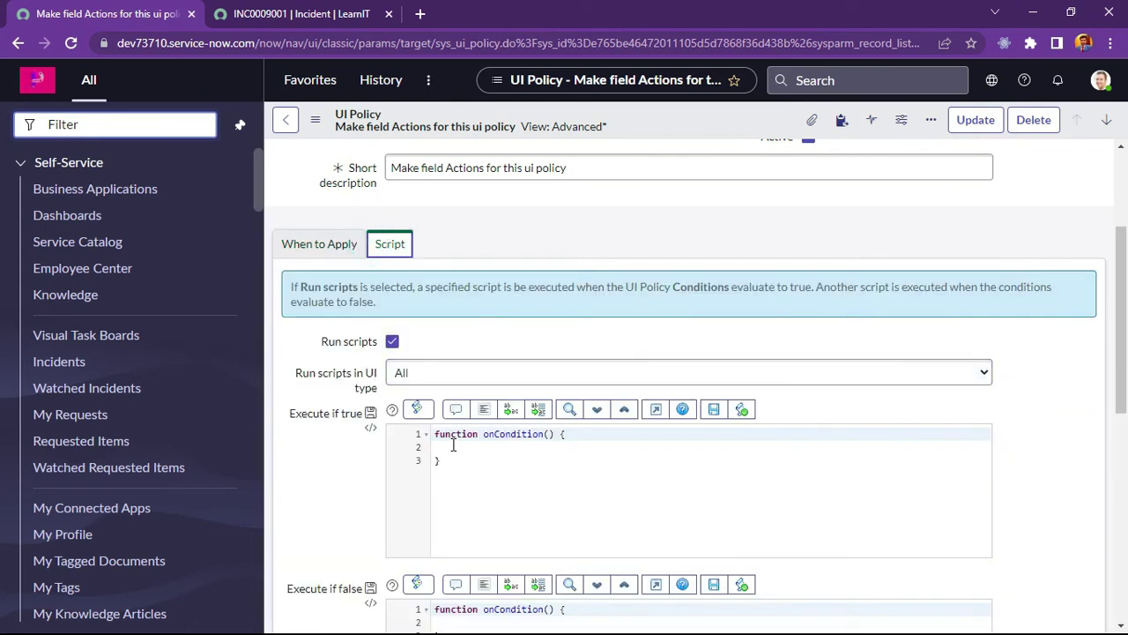
{"action": "left_click", "coordinate": [453, 446]}
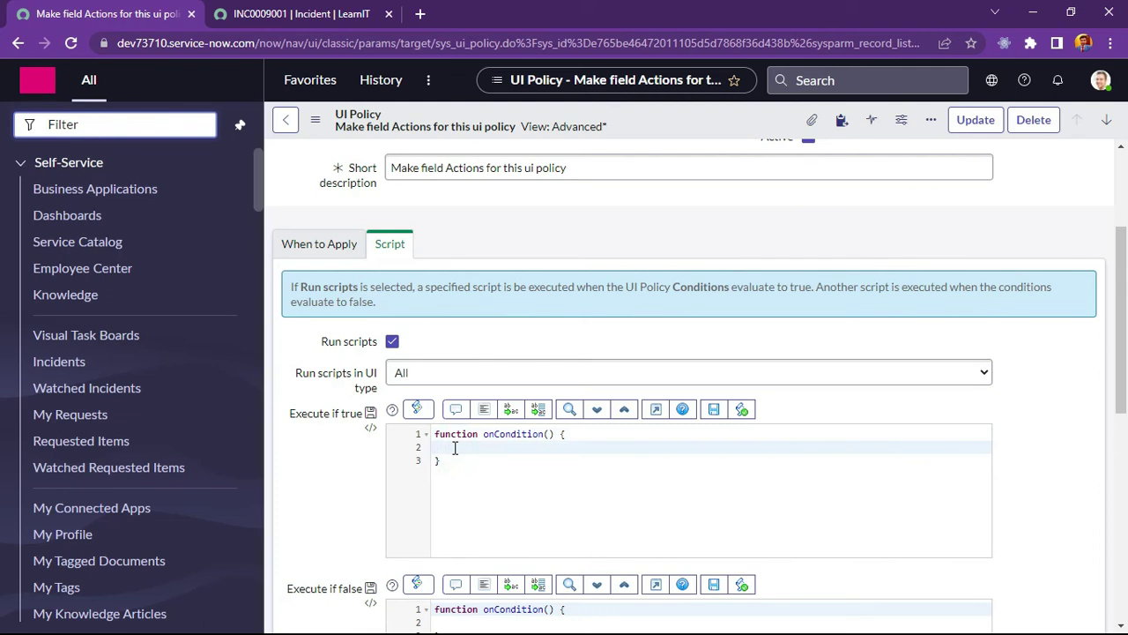
{"action": "type", "text": "g_form.set"}
{"action": "key", "text": "Down"}
{"action": "key", "text": "Down"}
{"action": "key", "text": "Down"}
{"action": "key", "text": "Down"}
{"action": "key", "text": "Down"}
{"action": "key", "text": "Down"}
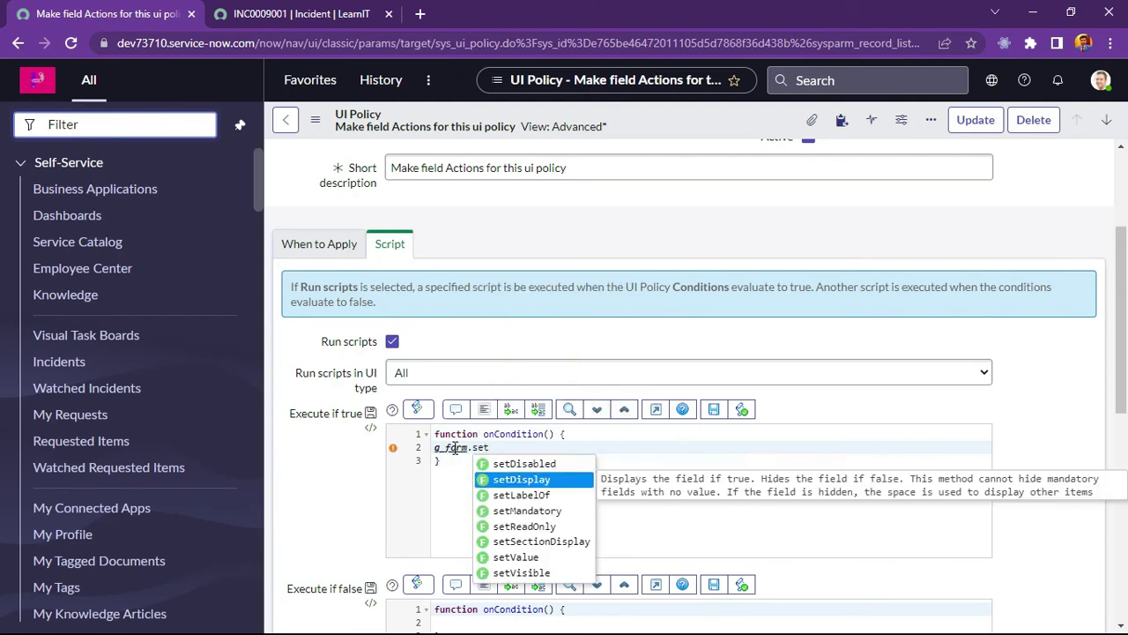
{"action": "key", "text": "Return"}
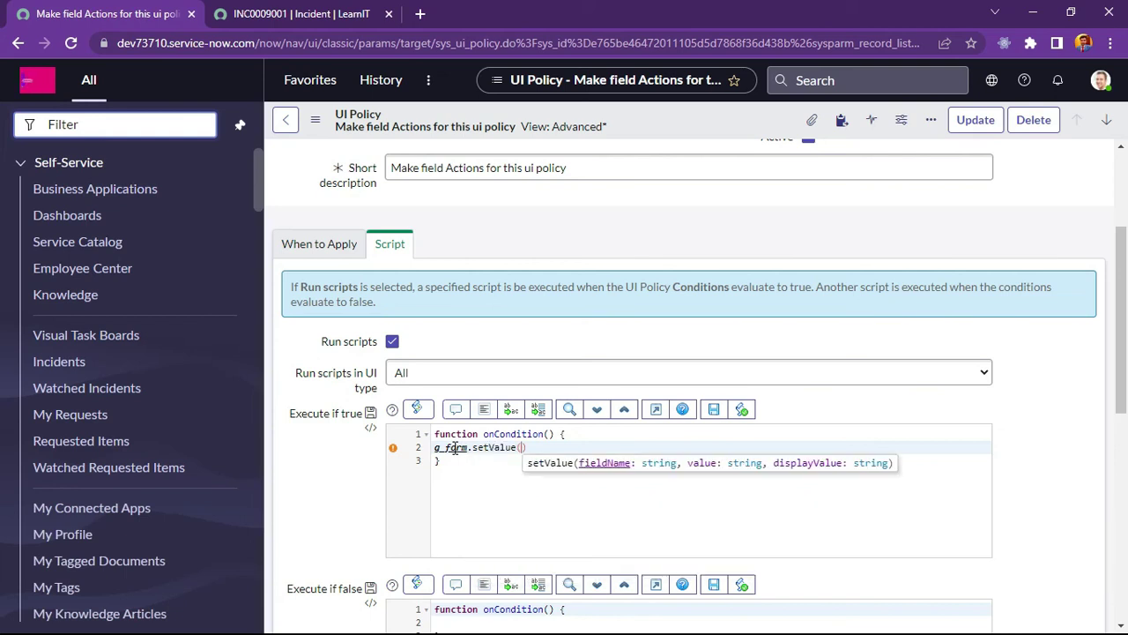
Complete the setValue call with the arguments 'short_description' and 'True Condition', ending the statement with a semicolon
{"action": "type", "text": "'"}
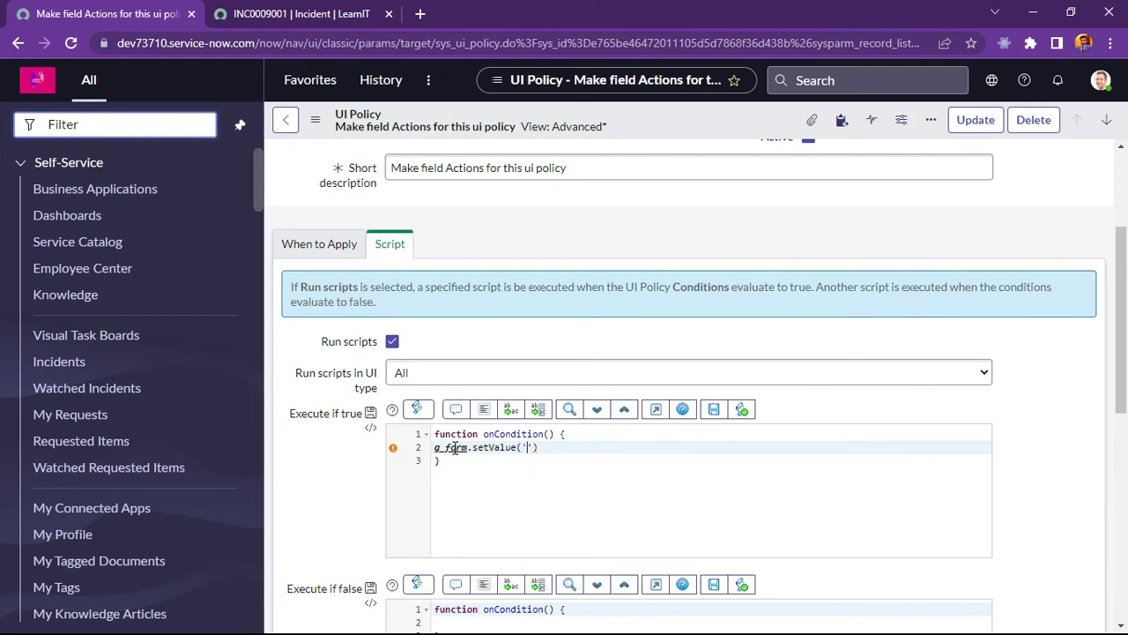
{"action": "key", "text": "Left"}
{"action": "key", "text": "Left"}
{"action": "key", "text": "Left"}
{"action": "type", "text": "short_descrip"}
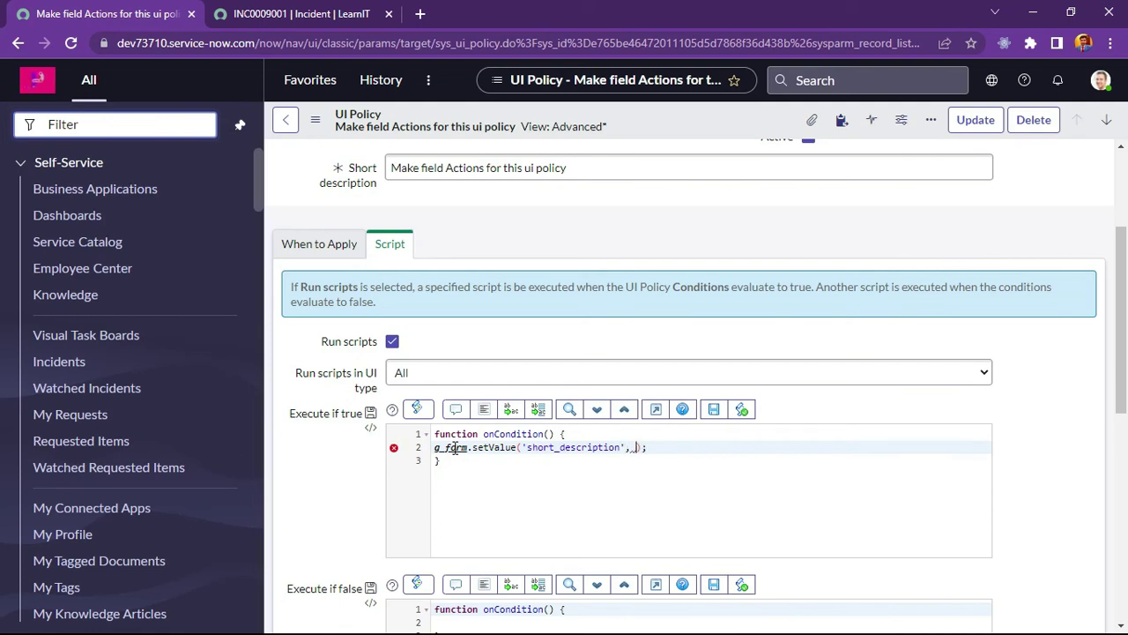
{"action": "type", "text": "ue"}
{"action": "key", "text": "BackSpace"}
{"action": "key", "text": "BackSpace"}
{"action": "key", "text": "BackSpace"}
{"action": "type", "text": "'"}
{"action": "type", "text": "True Conduitionb"}
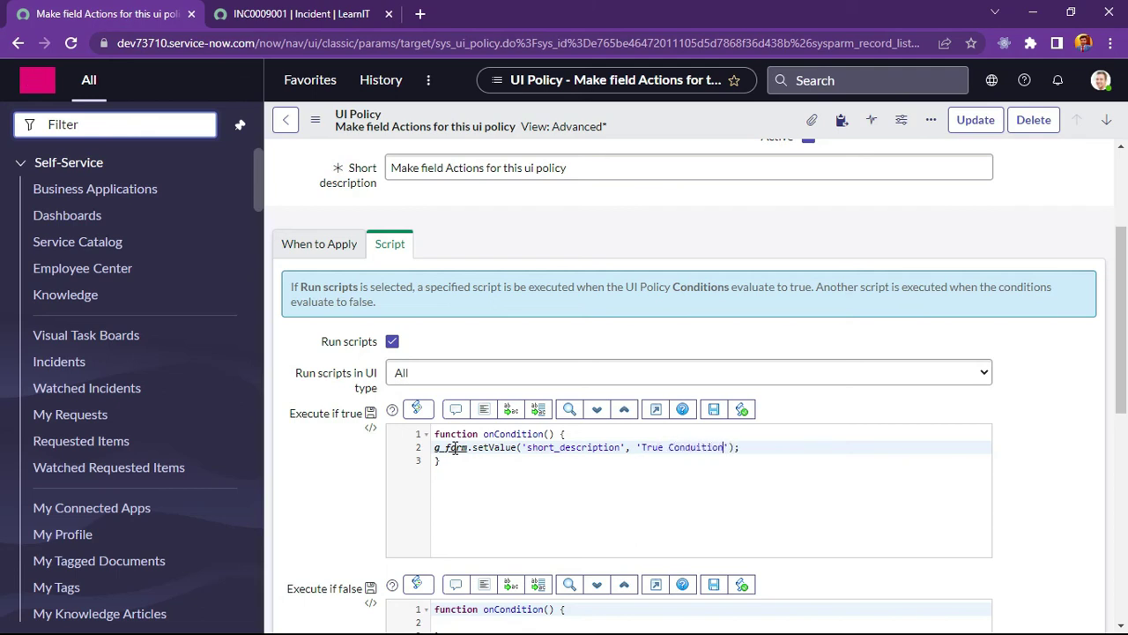
{"action": "key", "text": "BackSpace"}
{"action": "key", "text": "BackSpace"}
{"action": "key", "text": "BackSpace"}
{"action": "key", "text": "BackSpace"}
{"action": "key", "text": "BackSpace"}
{"action": "key", "text": "BackSpace"}
{"action": "type", "text": "n"}
Copy the setValue statement into the Execute if false script's onCondition function and change its value to 'False Condition'
{"action": "left_click", "coordinate": [768, 453]}
{"action": "key", "text": "shift+Left"}
{"action": "key", "text": "shift+Left"}
{"action": "key", "text": "shift+Left"}
{"action": "key", "text": "shift+Left"}
{"action": "key", "text": "shift+Left"}
{"action": "key", "text": "shift+Left"}
{"action": "key", "text": "shift+Left"}
{"action": "key", "text": "shift+Left"}
{"action": "key", "text": "shift+Left"}
{"action": "key", "text": "shift+Left"}
{"action": "key", "text": "shift+Left"}
{"action": "key", "text": "shift+Left"}
{"action": "key", "text": "shift+Left"}
{"action": "key", "text": "shift+Left"}
{"action": "key", "text": "shift+Left"}
{"action": "key", "text": "shift+Left"}
{"action": "key", "text": "shift+Left"}
{"action": "key", "text": "shift+Left"}
{"action": "key", "text": "shift+Left"}
{"action": "key", "text": "shift+Left"}
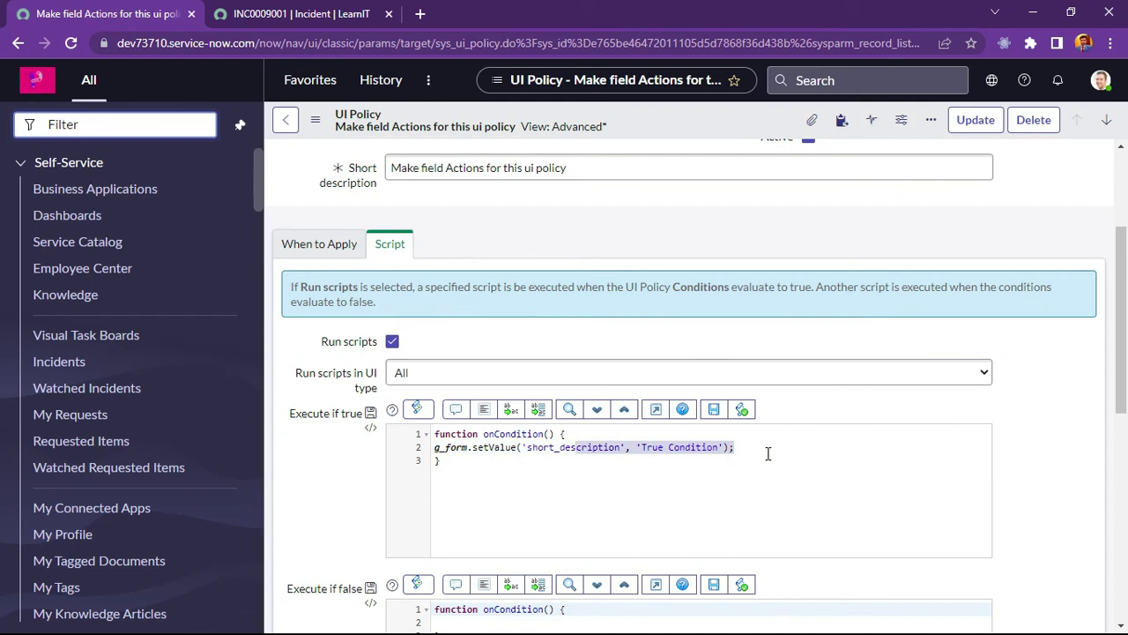
{"action": "key", "text": "shift+Left"}
{"action": "key", "text": "shift+Left"}
{"action": "key", "text": "shift+Left"}
{"action": "key", "text": "shift+Left"}
{"action": "key", "text": "shift+Left"}
{"action": "key", "text": "shift+Left"}
{"action": "key", "text": "shift+Left"}
{"action": "key", "text": "shift+Left"}
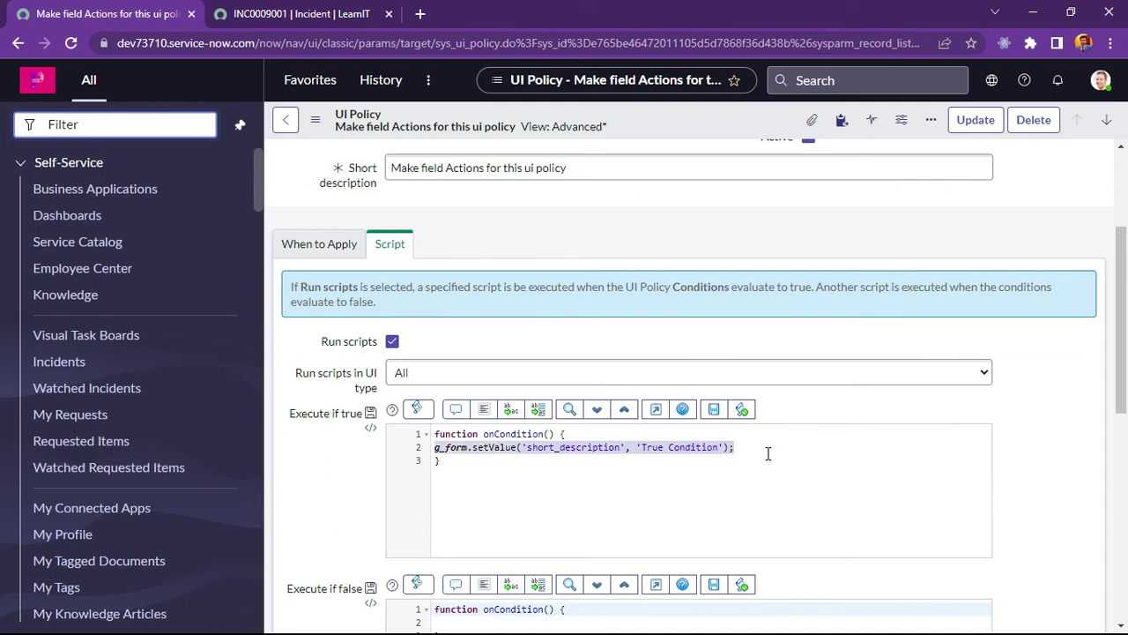
{"action": "scroll", "coordinate": [870, 501], "scroll_direction": "down", "scroll_amount": 3}
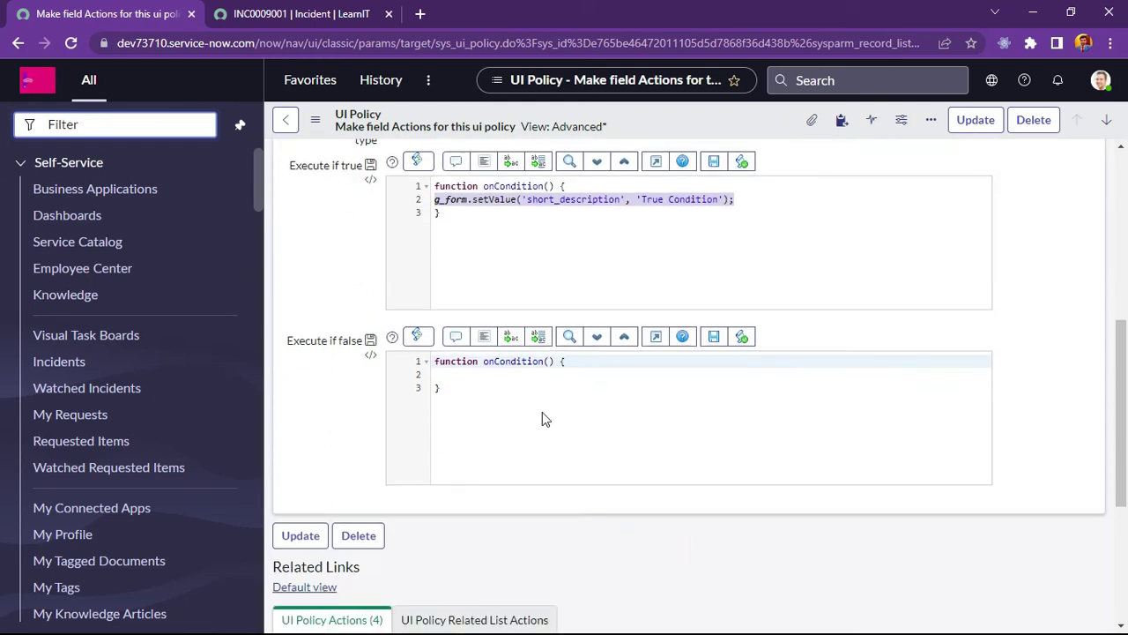
{"action": "left_click", "coordinate": [502, 378]}
{"action": "type", "text": "g_form.setValue('short_description', 'True Condition');"}
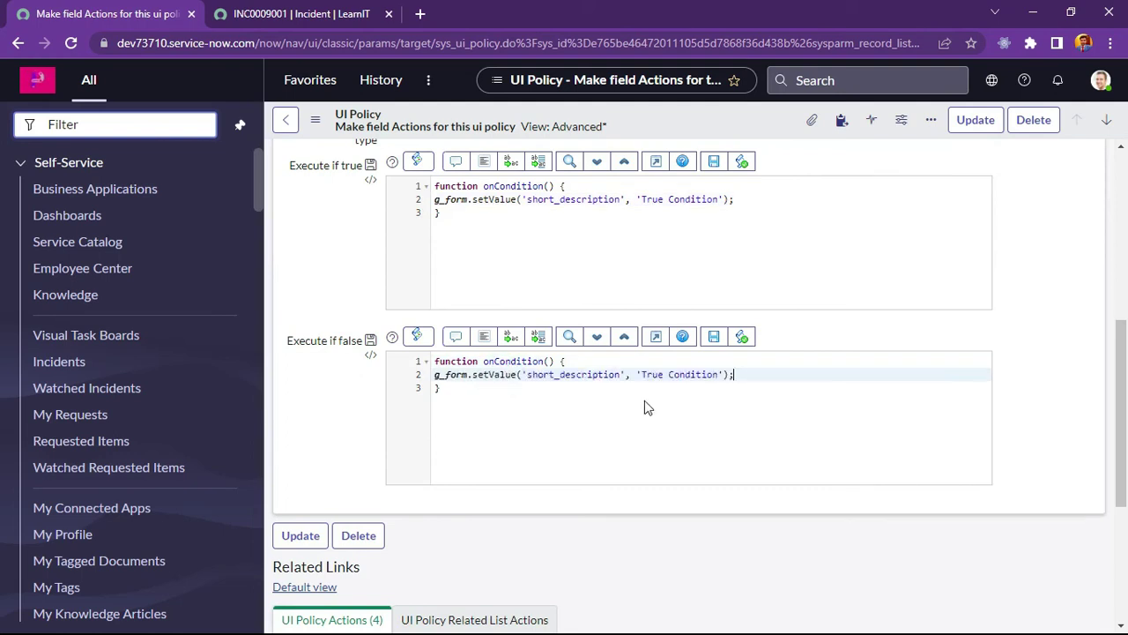
{"action": "double_click", "coordinate": [656, 375]}
{"action": "type", "text": "Fa"}
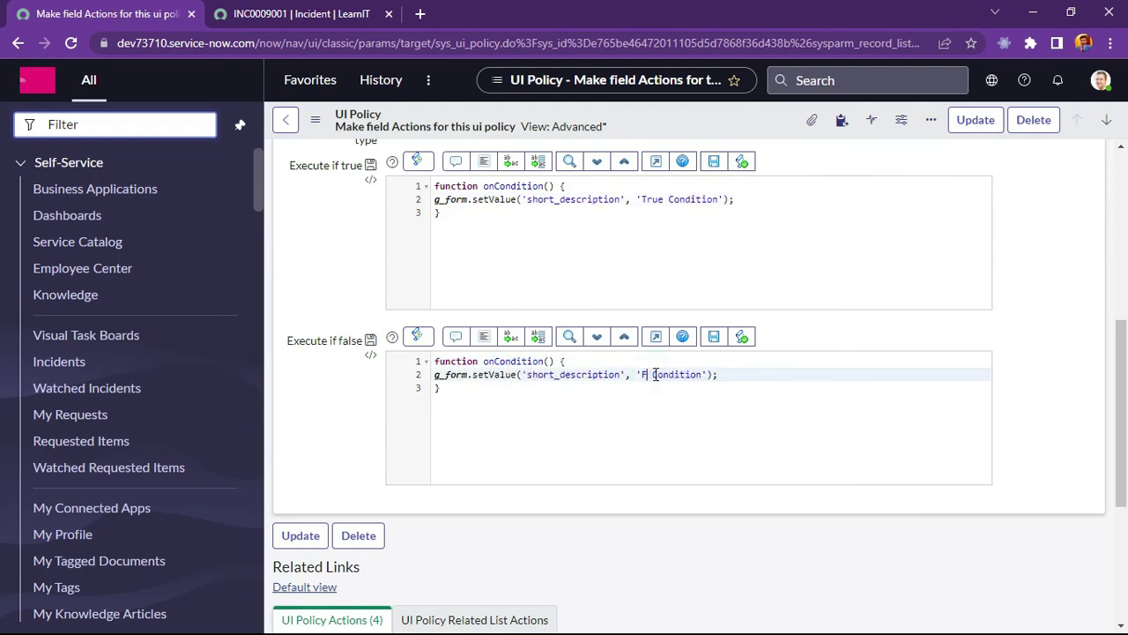
{"action": "type", "text": "lse"}
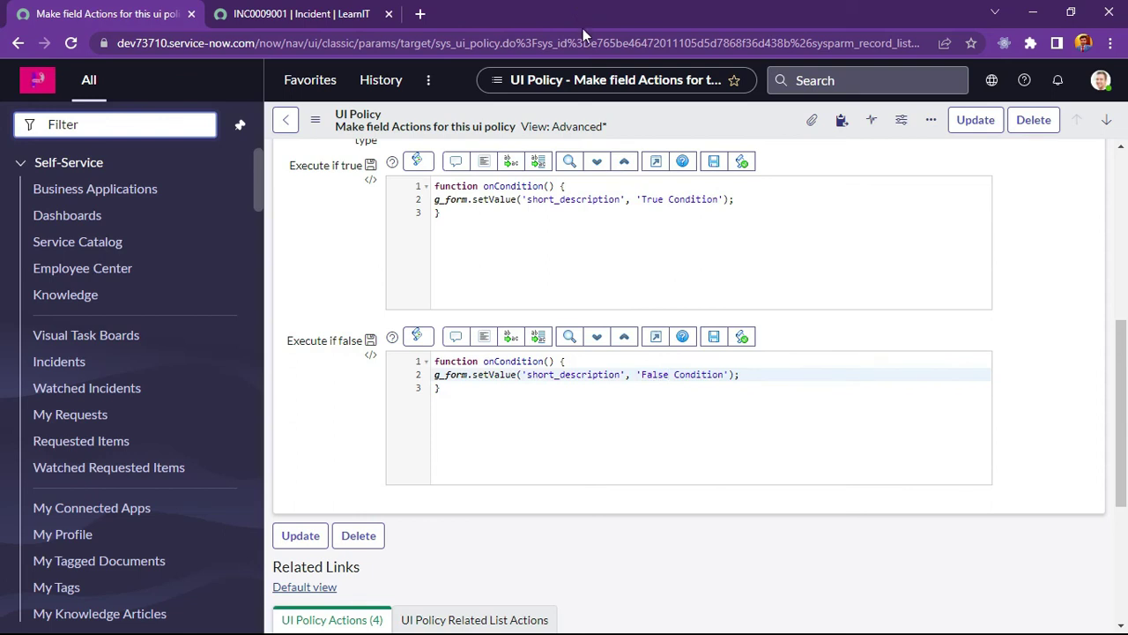
Save the UI policy with both scripts, keeping its record open
{"action": "scroll", "coordinate": [605, 388], "scroll_direction": "up", "scroll_amount": 5}
{"action": "right_click", "coordinate": [667, 129]}
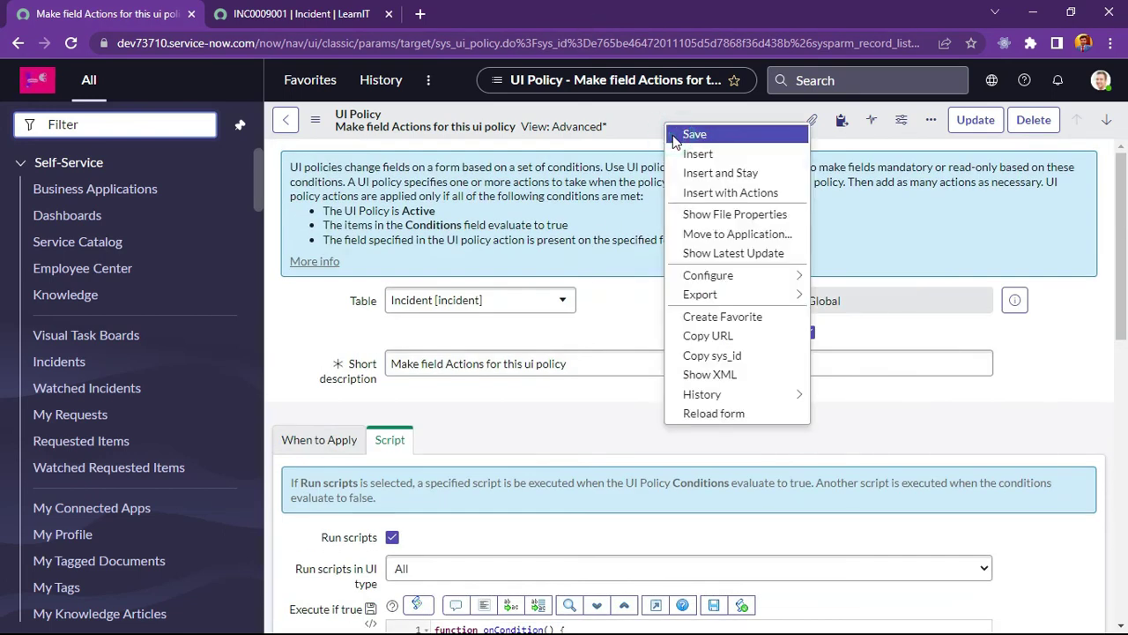
{"action": "left_click", "coordinate": [675, 138]}
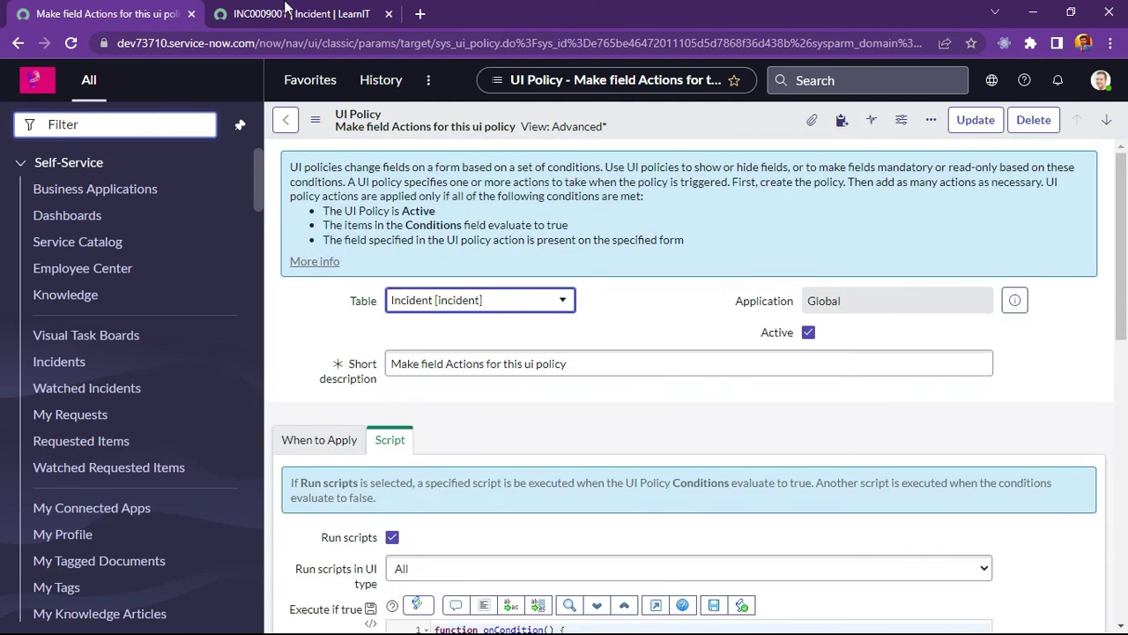
Return to incident INC0009001 and reload its form, discarding the unsaved changes, to apply the policy scripts
{"action": "left_click", "coordinate": [270, 11]}
{"action": "left_click", "coordinate": [408, 69]}
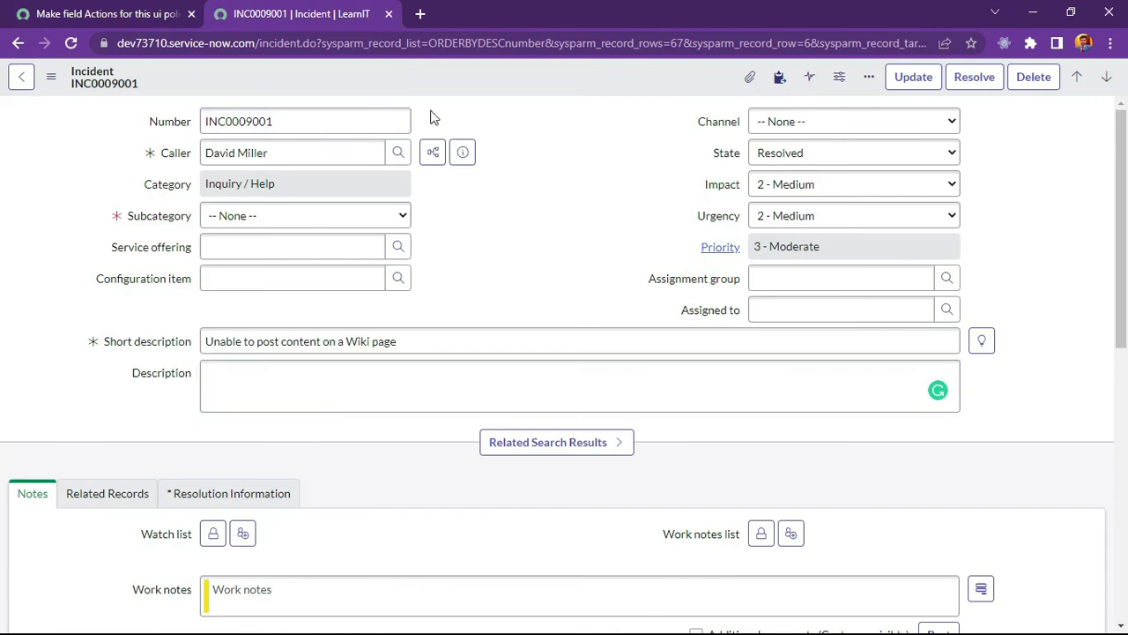
{"action": "right_click", "coordinate": [444, 76]}
{"action": "left_click", "coordinate": [513, 482]}
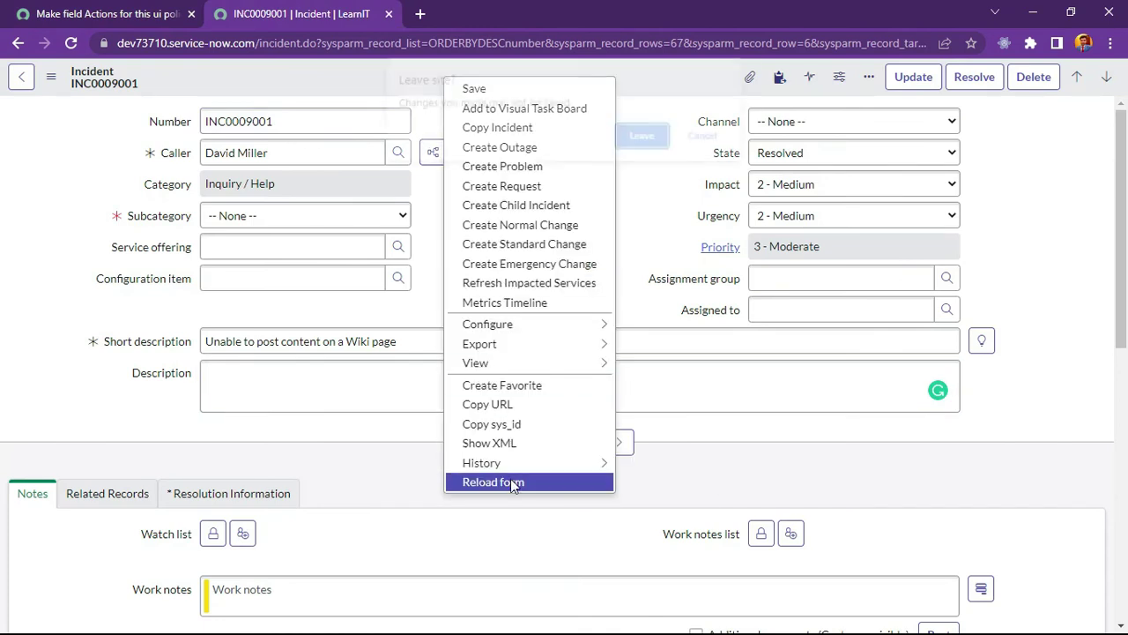
{"action": "left_click", "coordinate": [643, 137]}
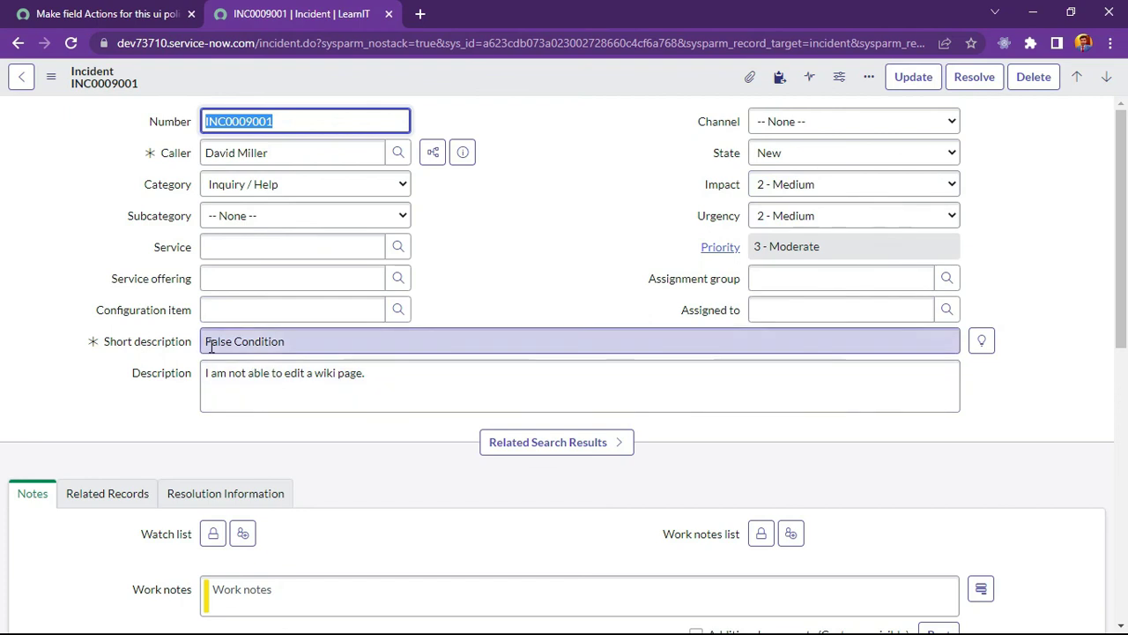
Set the incident's State to Resolved to test the Execute if true script on the Short description
{"action": "left_click", "coordinate": [804, 154]}
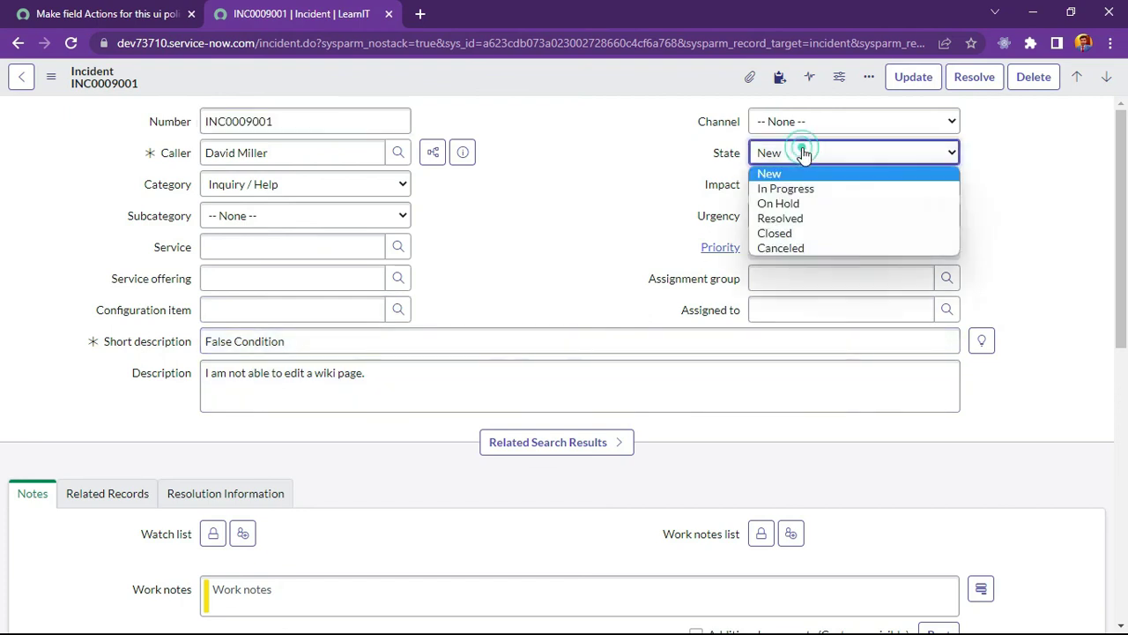
{"action": "left_click", "coordinate": [802, 219]}
{"action": "left_click", "coordinate": [523, 261]}
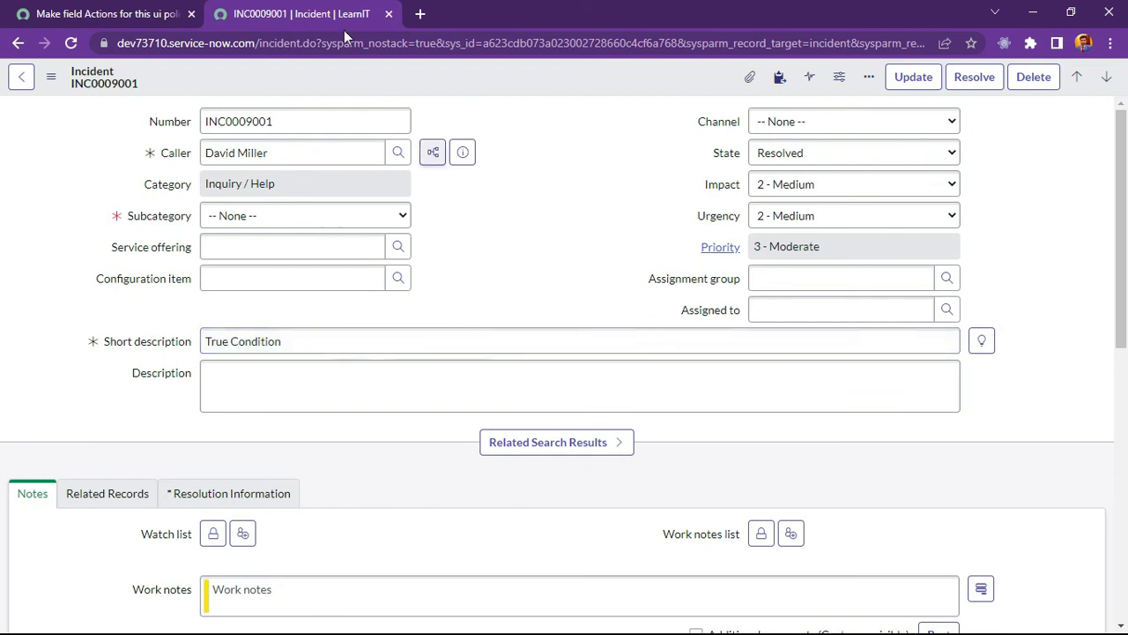
Compare the policy's true and false scripts and its When to Apply settings with the incident form's behaviour
{"action": "left_click", "coordinate": [97, 12]}
{"action": "scroll", "coordinate": [499, 422], "scroll_direction": "down", "scroll_amount": 3}
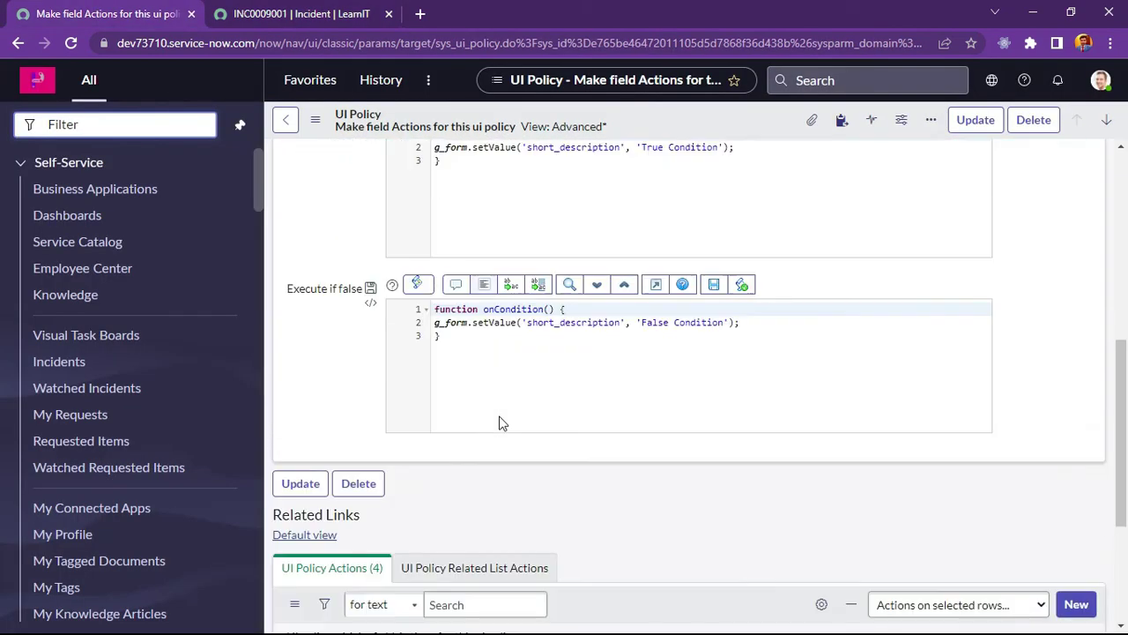
{"action": "scroll", "coordinate": [499, 421], "scroll_direction": "up", "scroll_amount": 1}
{"action": "scroll", "coordinate": [499, 421], "scroll_direction": "up", "scroll_amount": 5}
{"action": "left_click", "coordinate": [291, 13]}
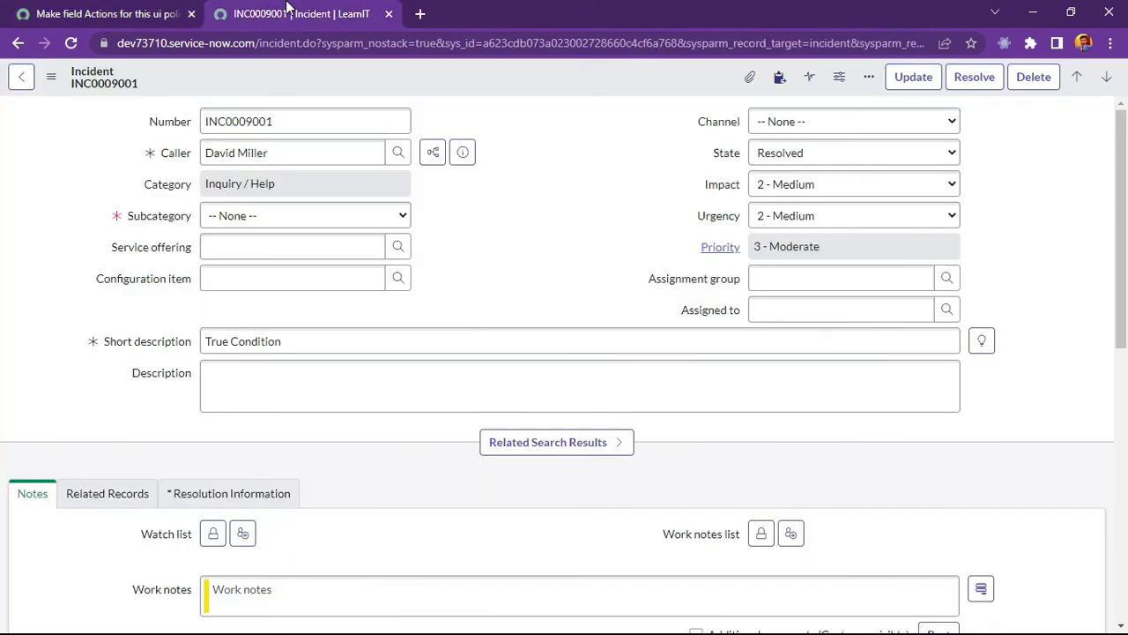
{"action": "left_click", "coordinate": [100, 7]}
{"action": "scroll", "coordinate": [607, 464], "scroll_direction": "down", "scroll_amount": 5}
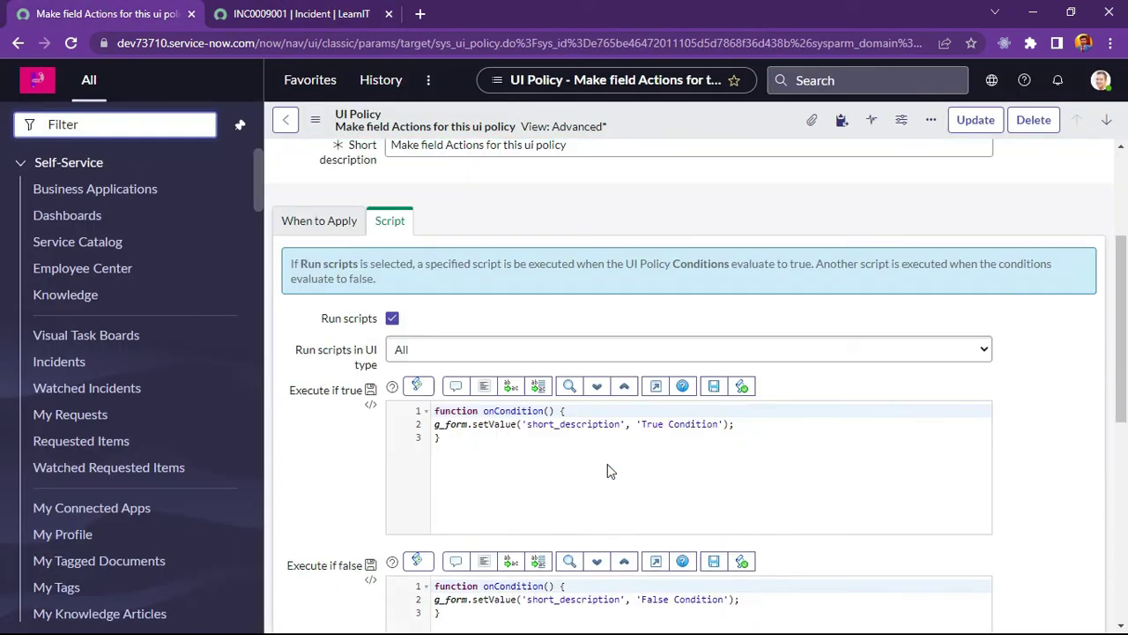
{"action": "scroll", "coordinate": [528, 482], "scroll_direction": "up", "scroll_amount": 3}
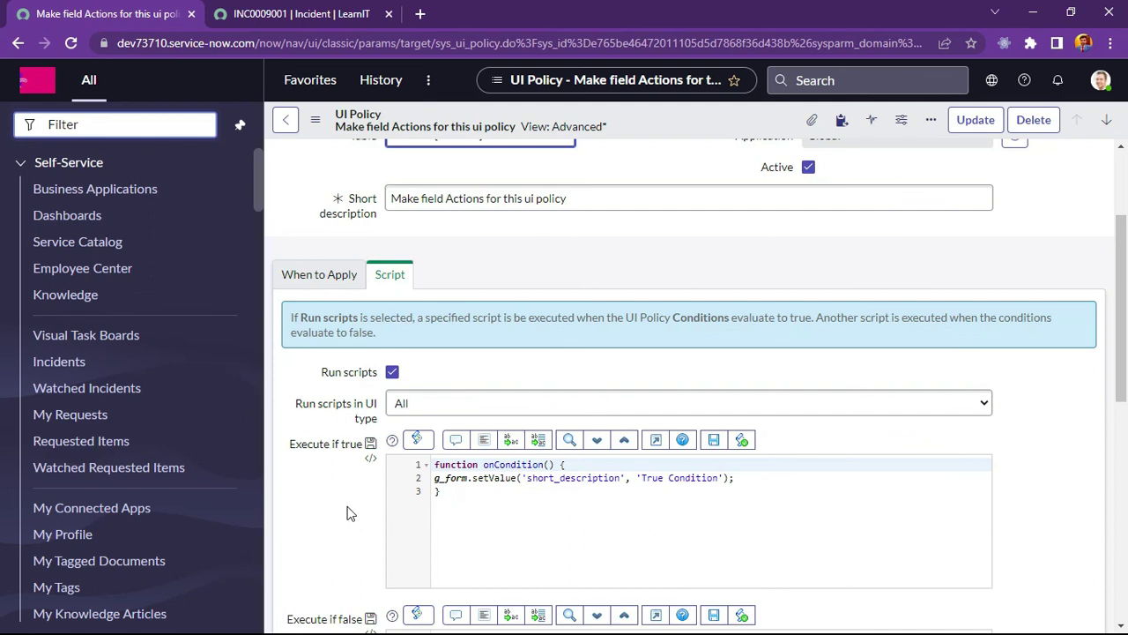
{"action": "left_click", "coordinate": [325, 284]}
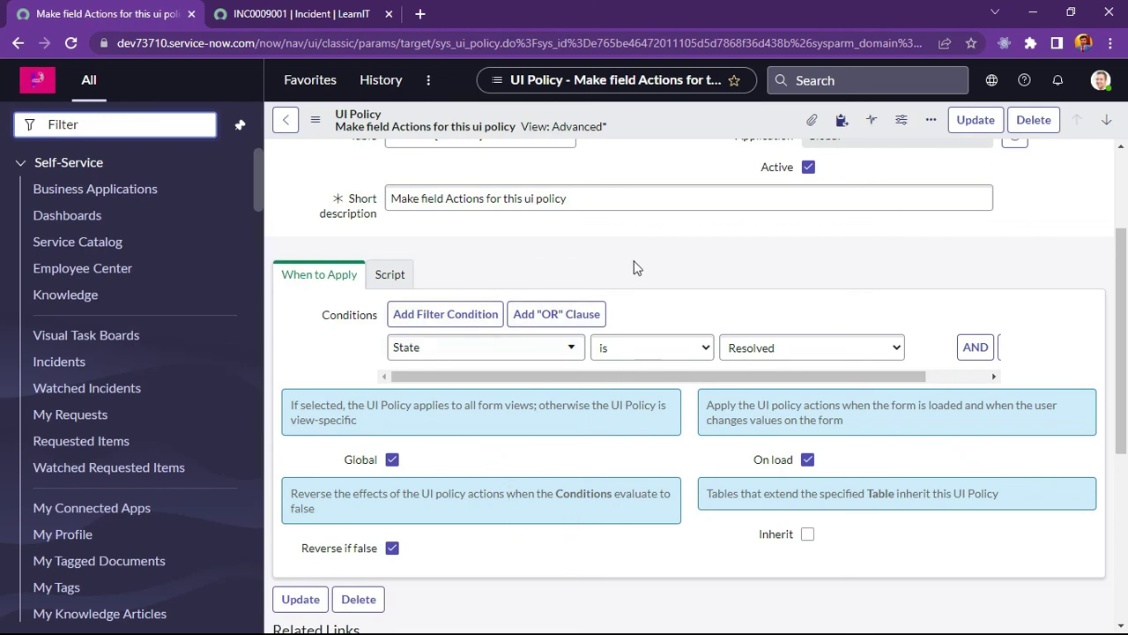
{"action": "left_click", "coordinate": [398, 277]}
{"action": "left_click", "coordinate": [348, 280]}
{"action": "scroll", "coordinate": [547, 423], "scroll_direction": "down", "scroll_amount": 4}
{"action": "scroll", "coordinate": [555, 467], "scroll_direction": "up", "scroll_amount": 6}
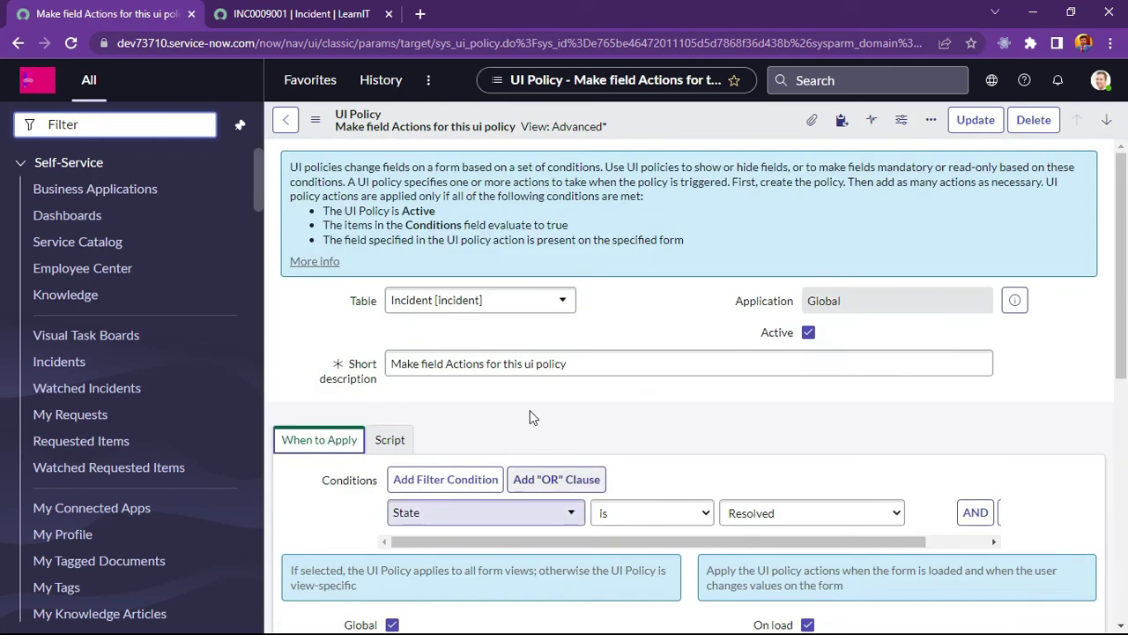